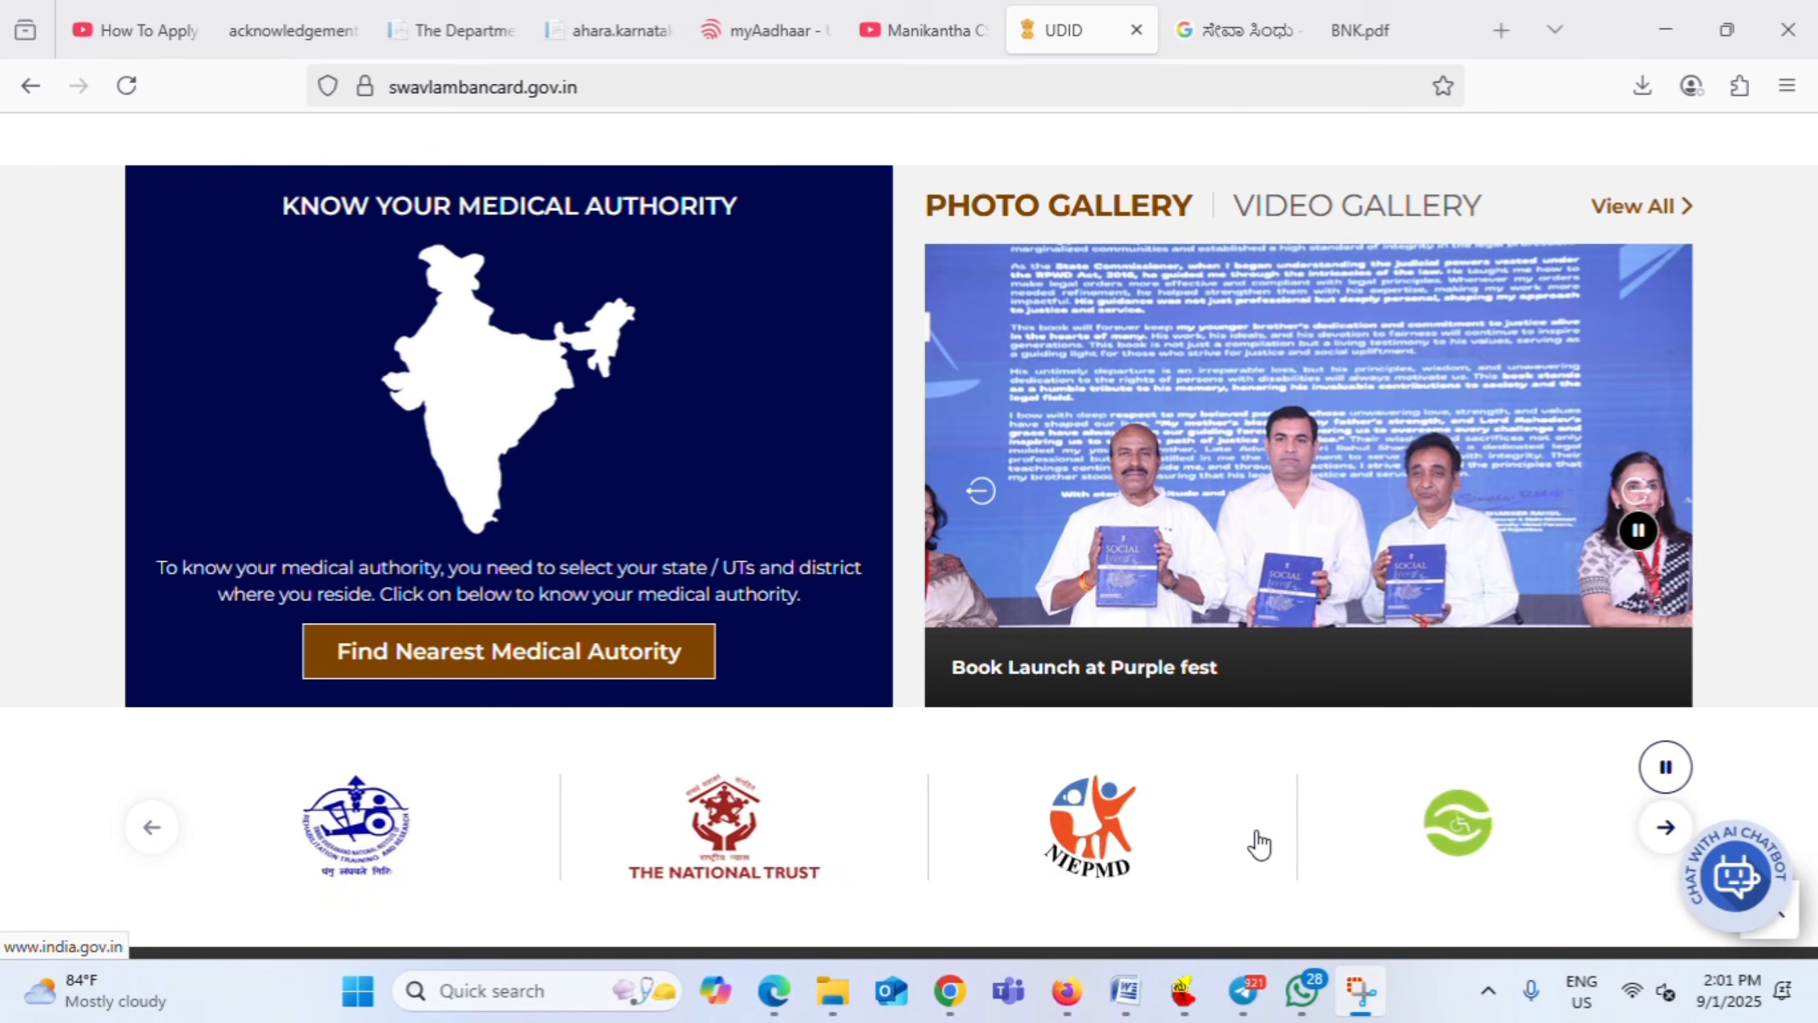
Switch from the UDID site to the Seva Sindhu portal and open its services link to reach the login form
scroll(1256, 830, "up", 15)
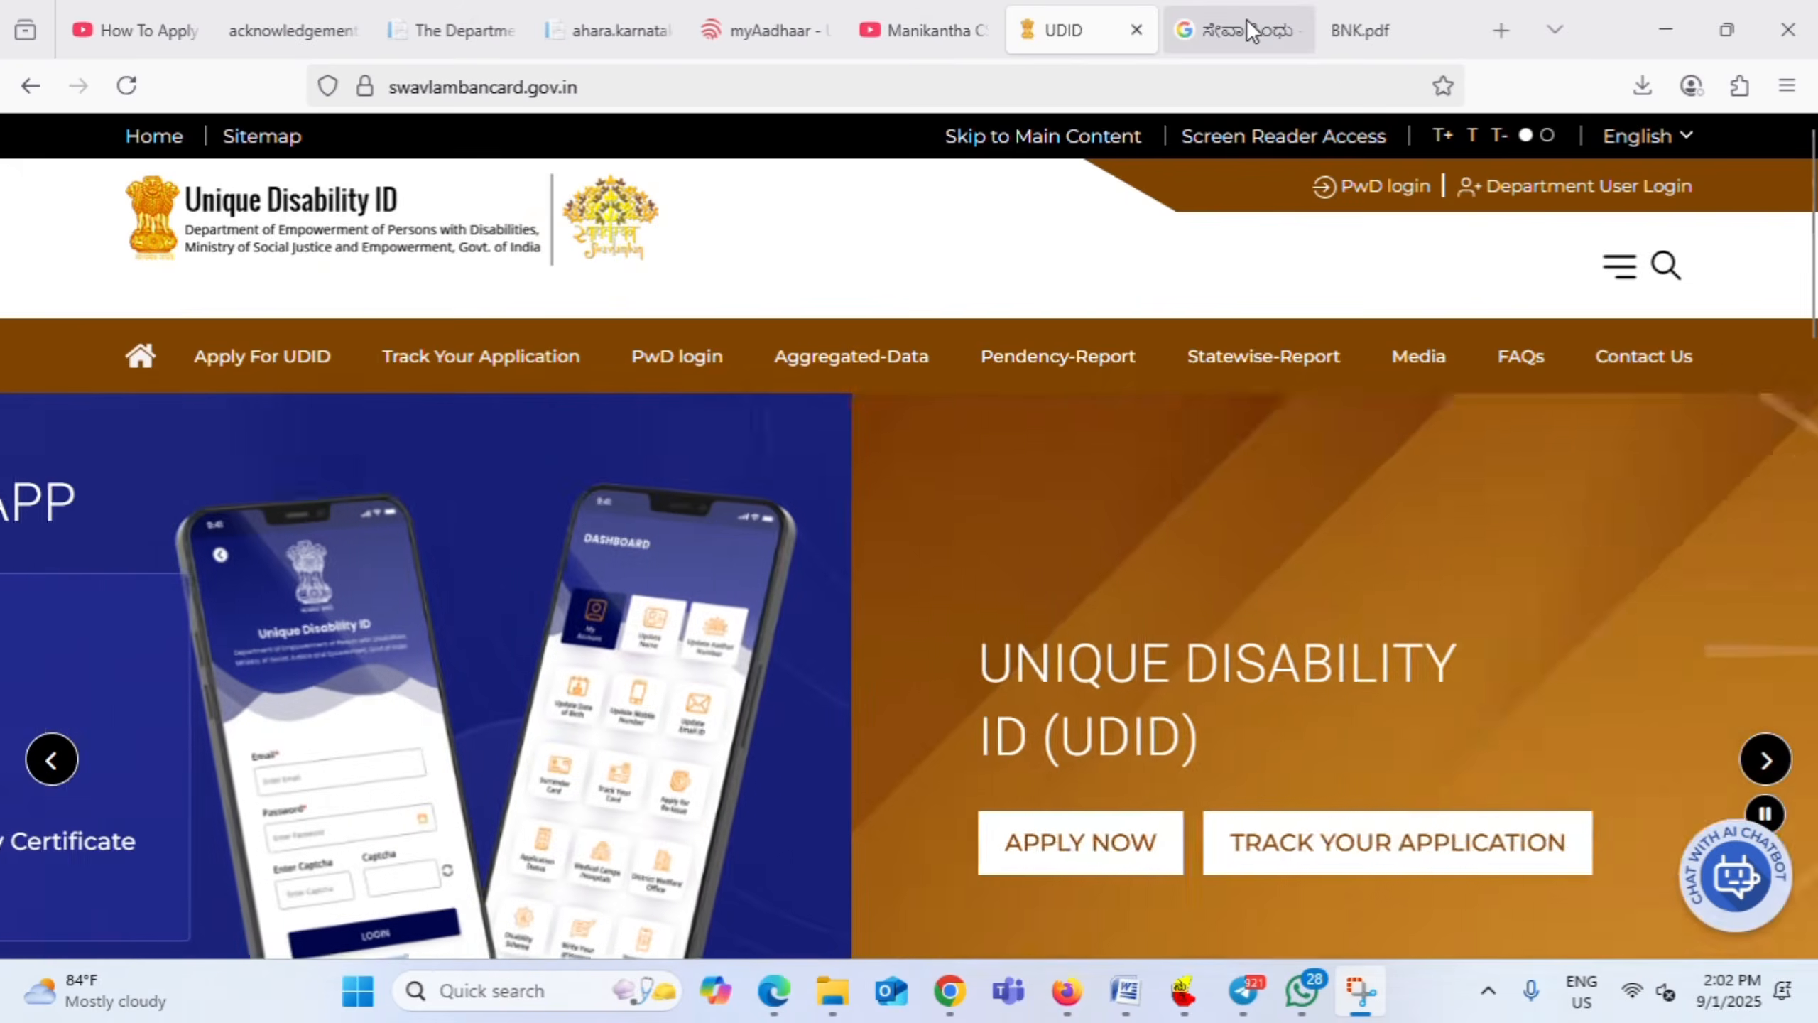
left_click(1249, 28)
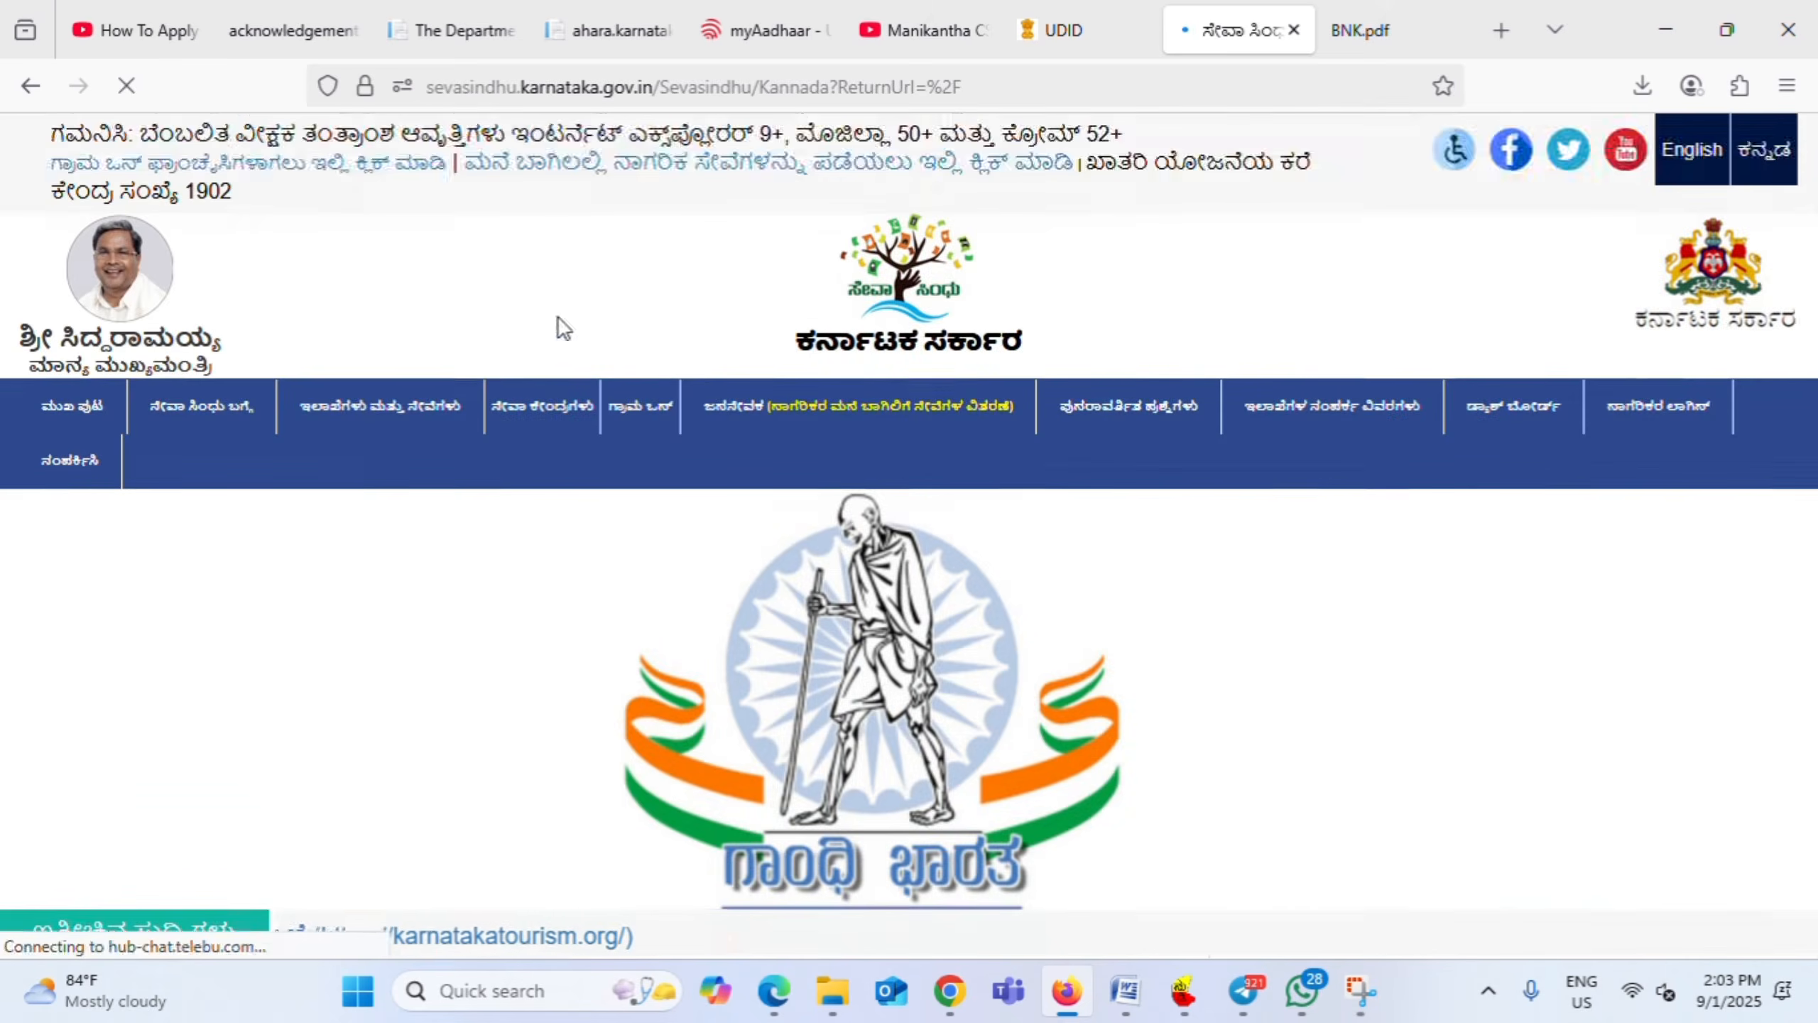
scroll(350, 473, "down", 6)
scroll(257, 430, "down", 2)
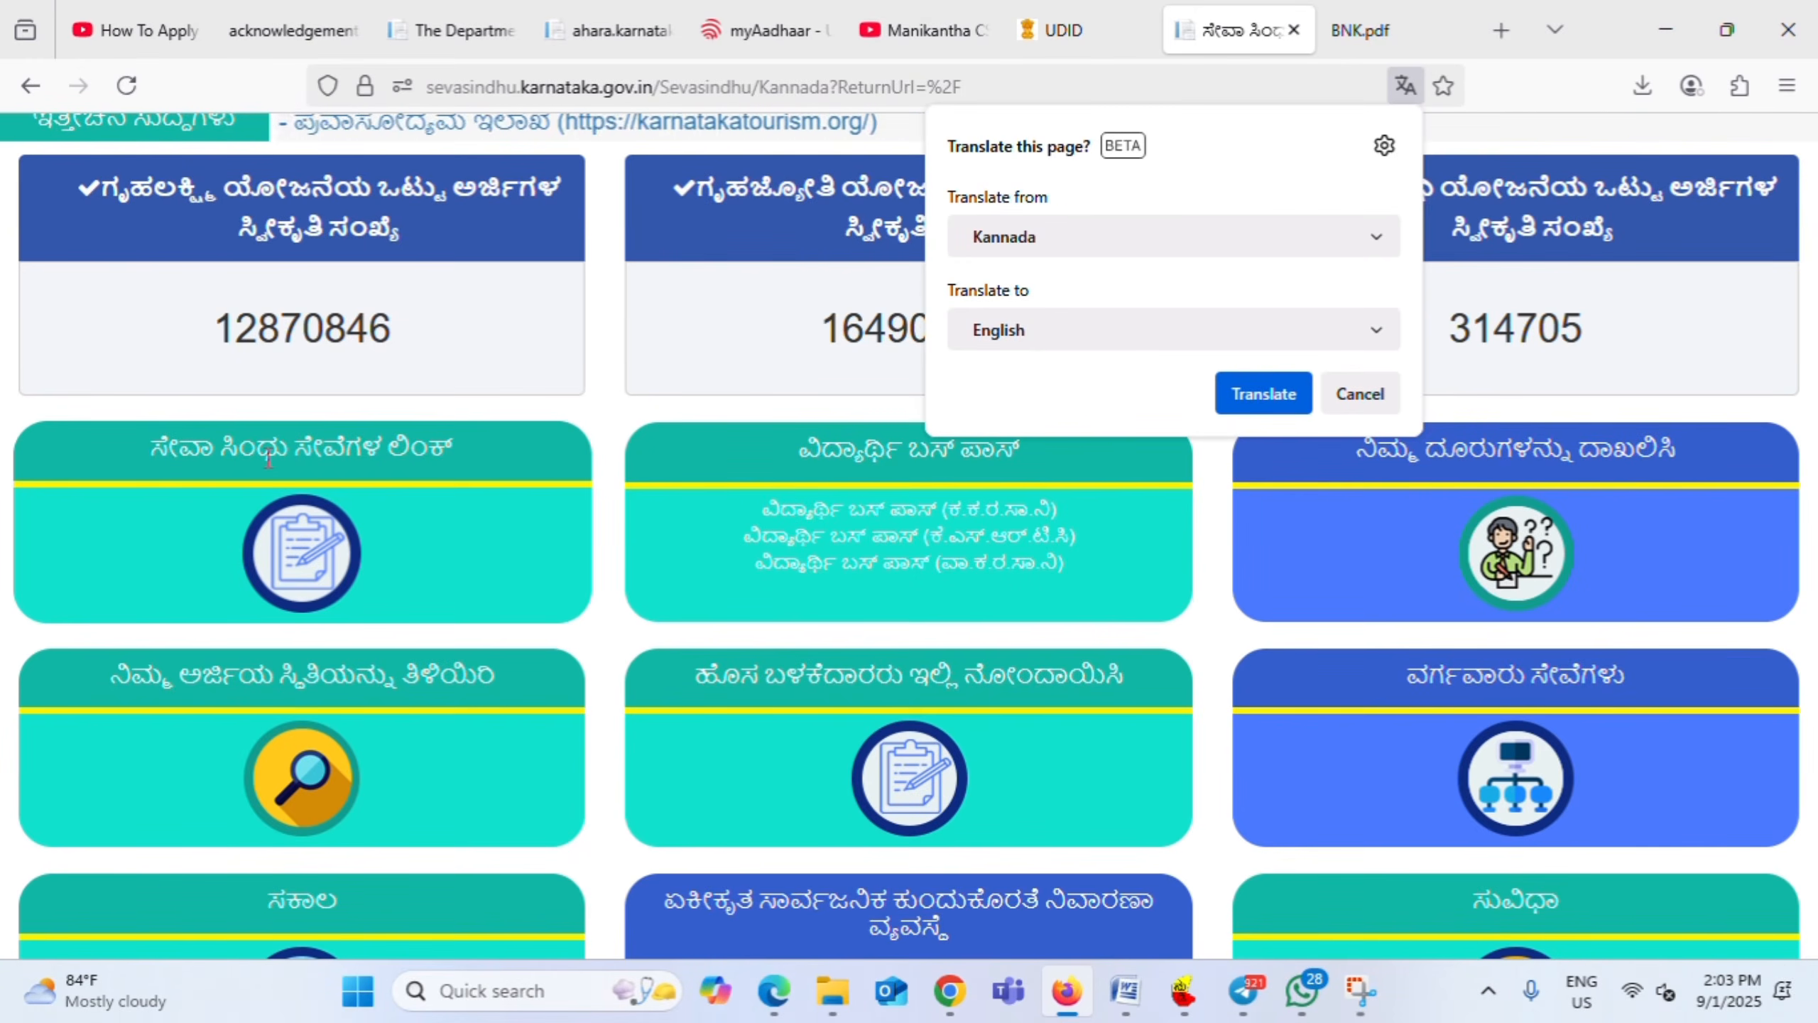
left_click(421, 566)
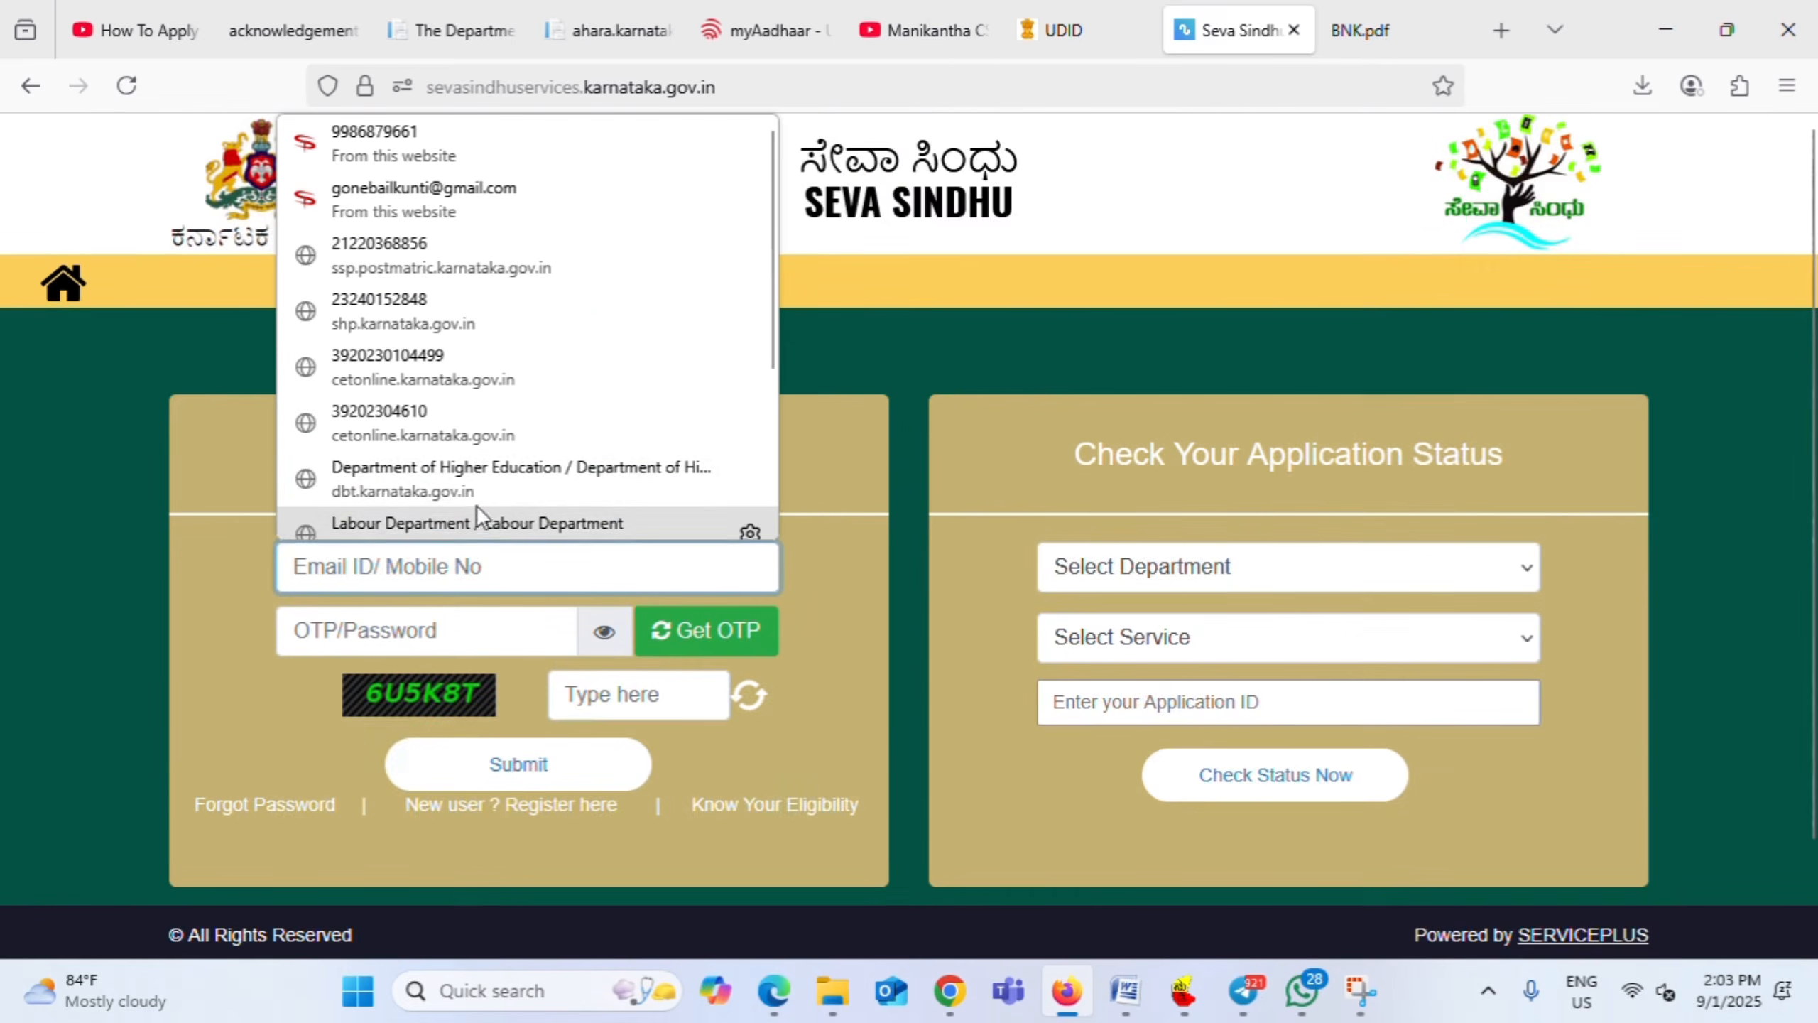
left_click(206, 610)
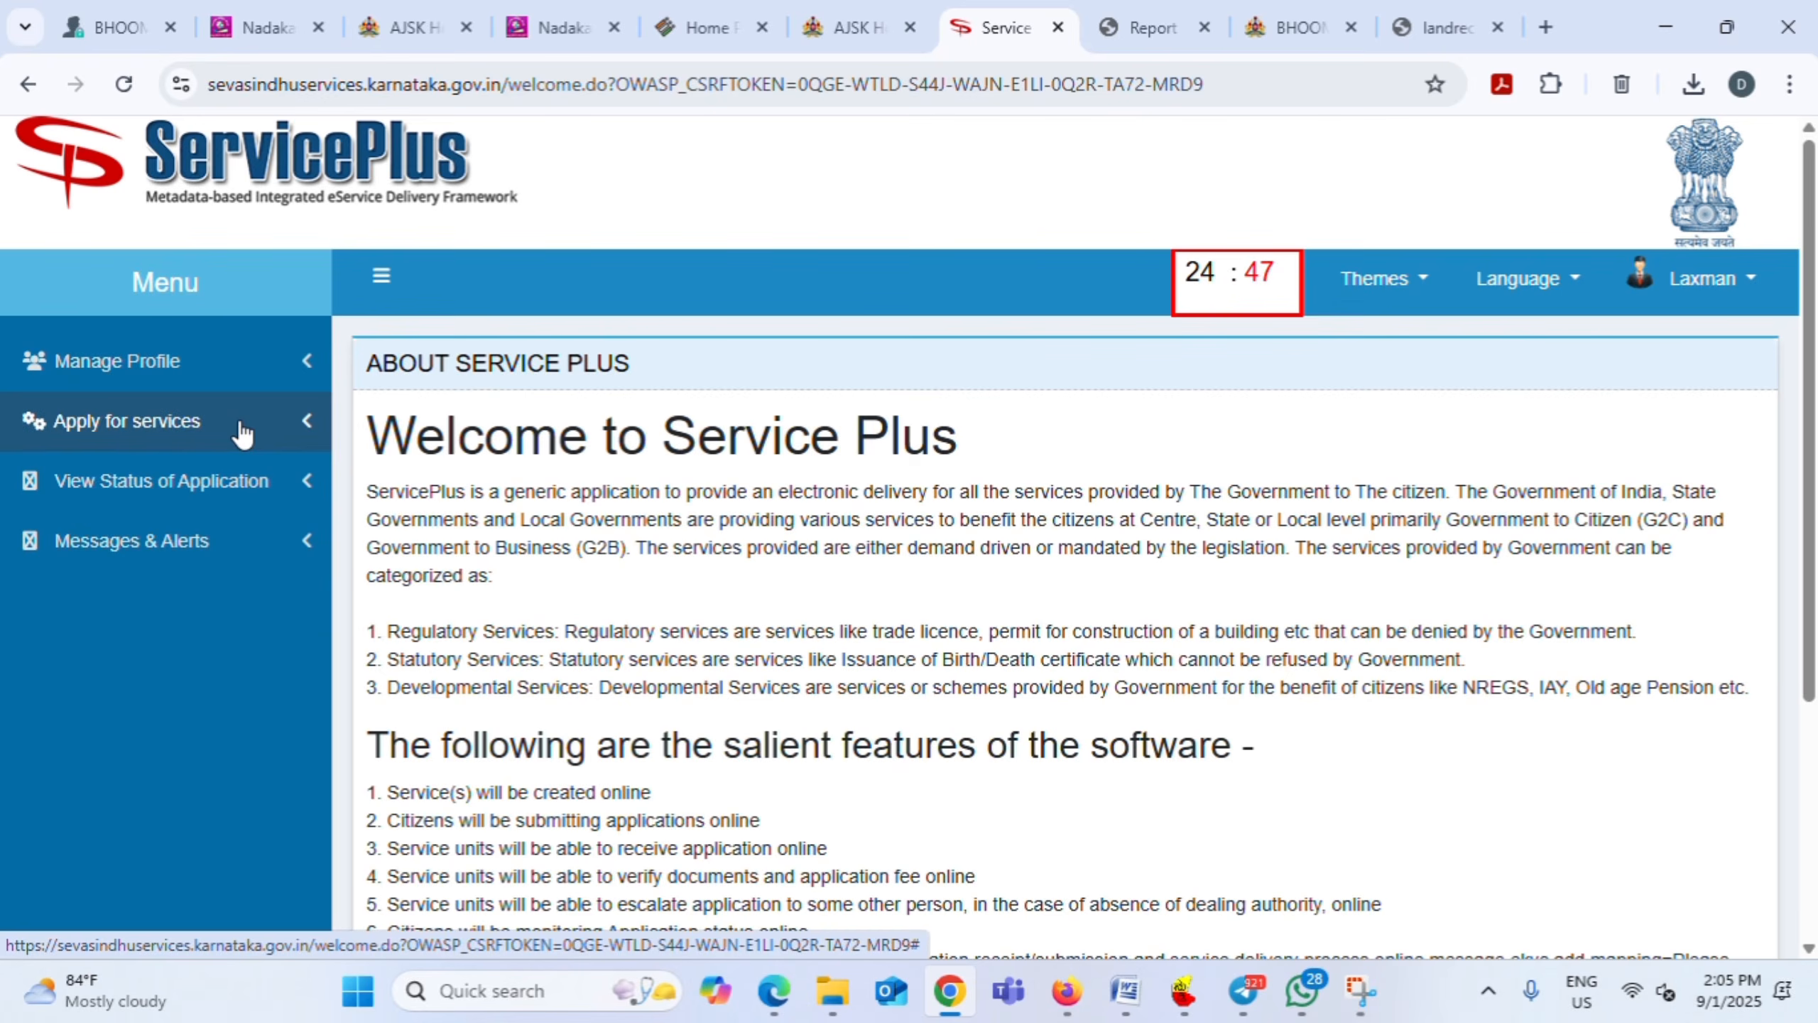
List all available services to apply for and search them for "EMPOWERMENT"
left_click(244, 433)
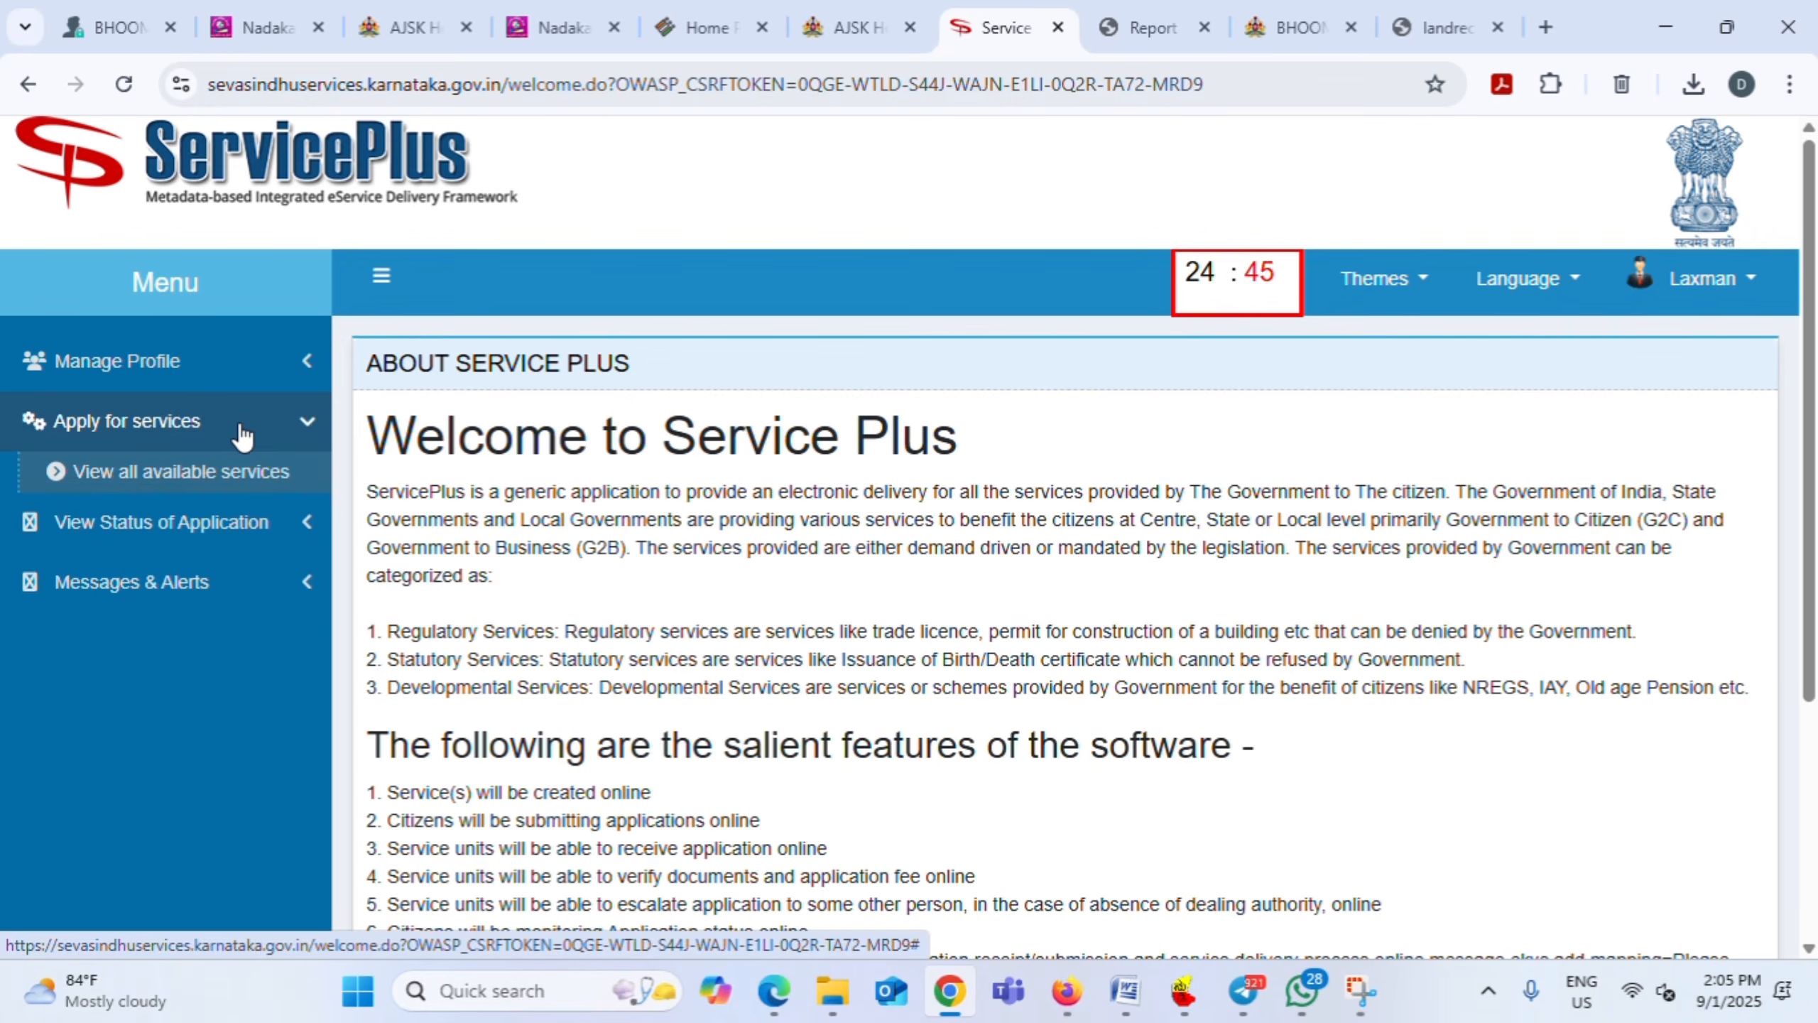
left_click(162, 476)
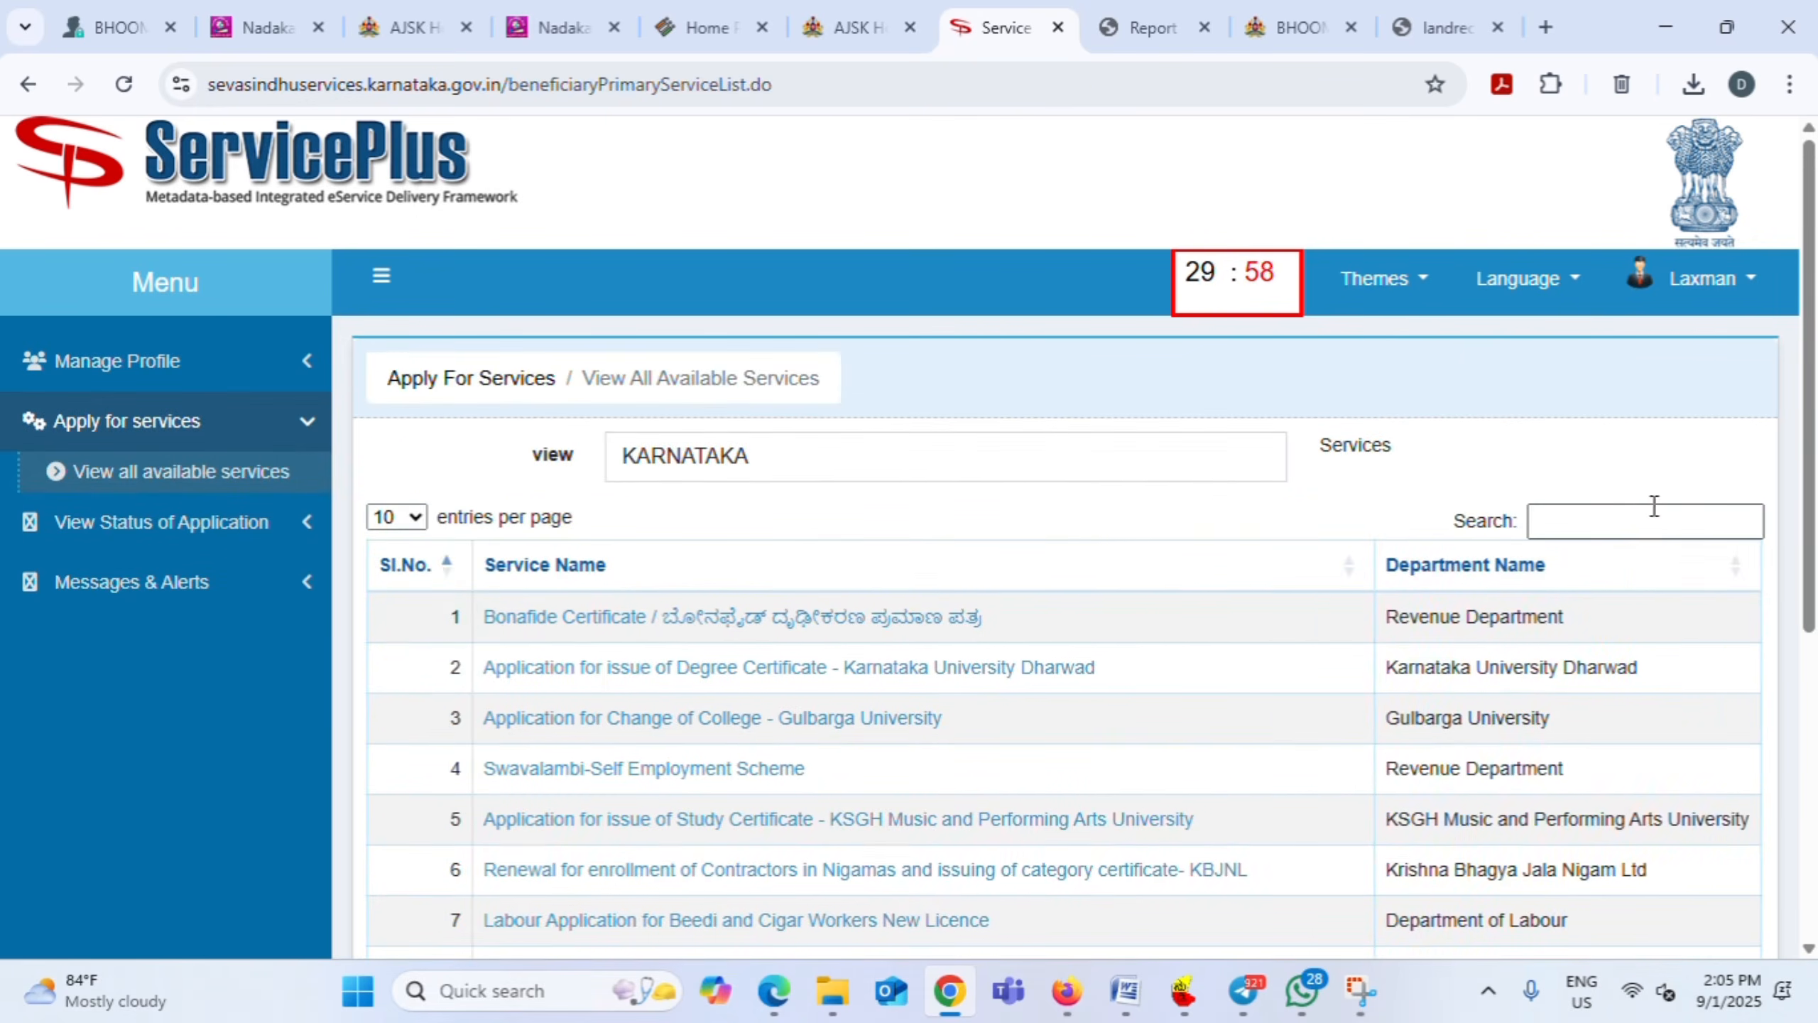
left_click(1622, 510)
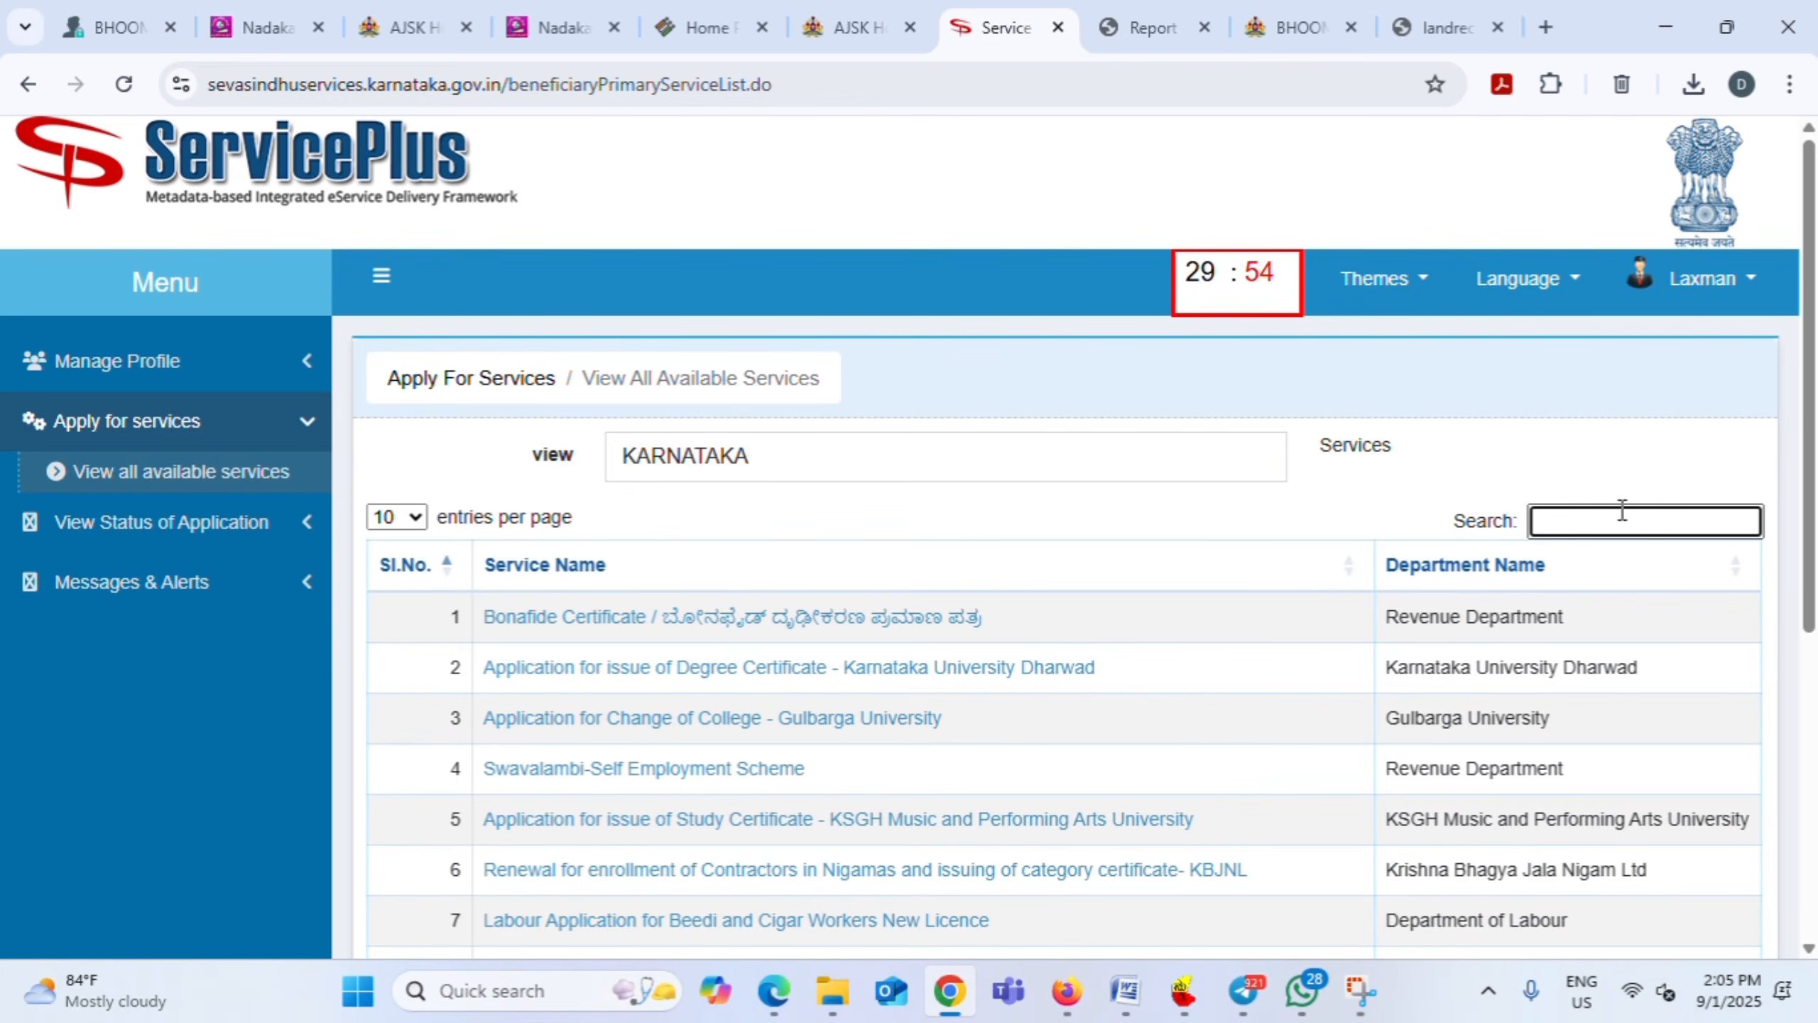
type("EMPO")
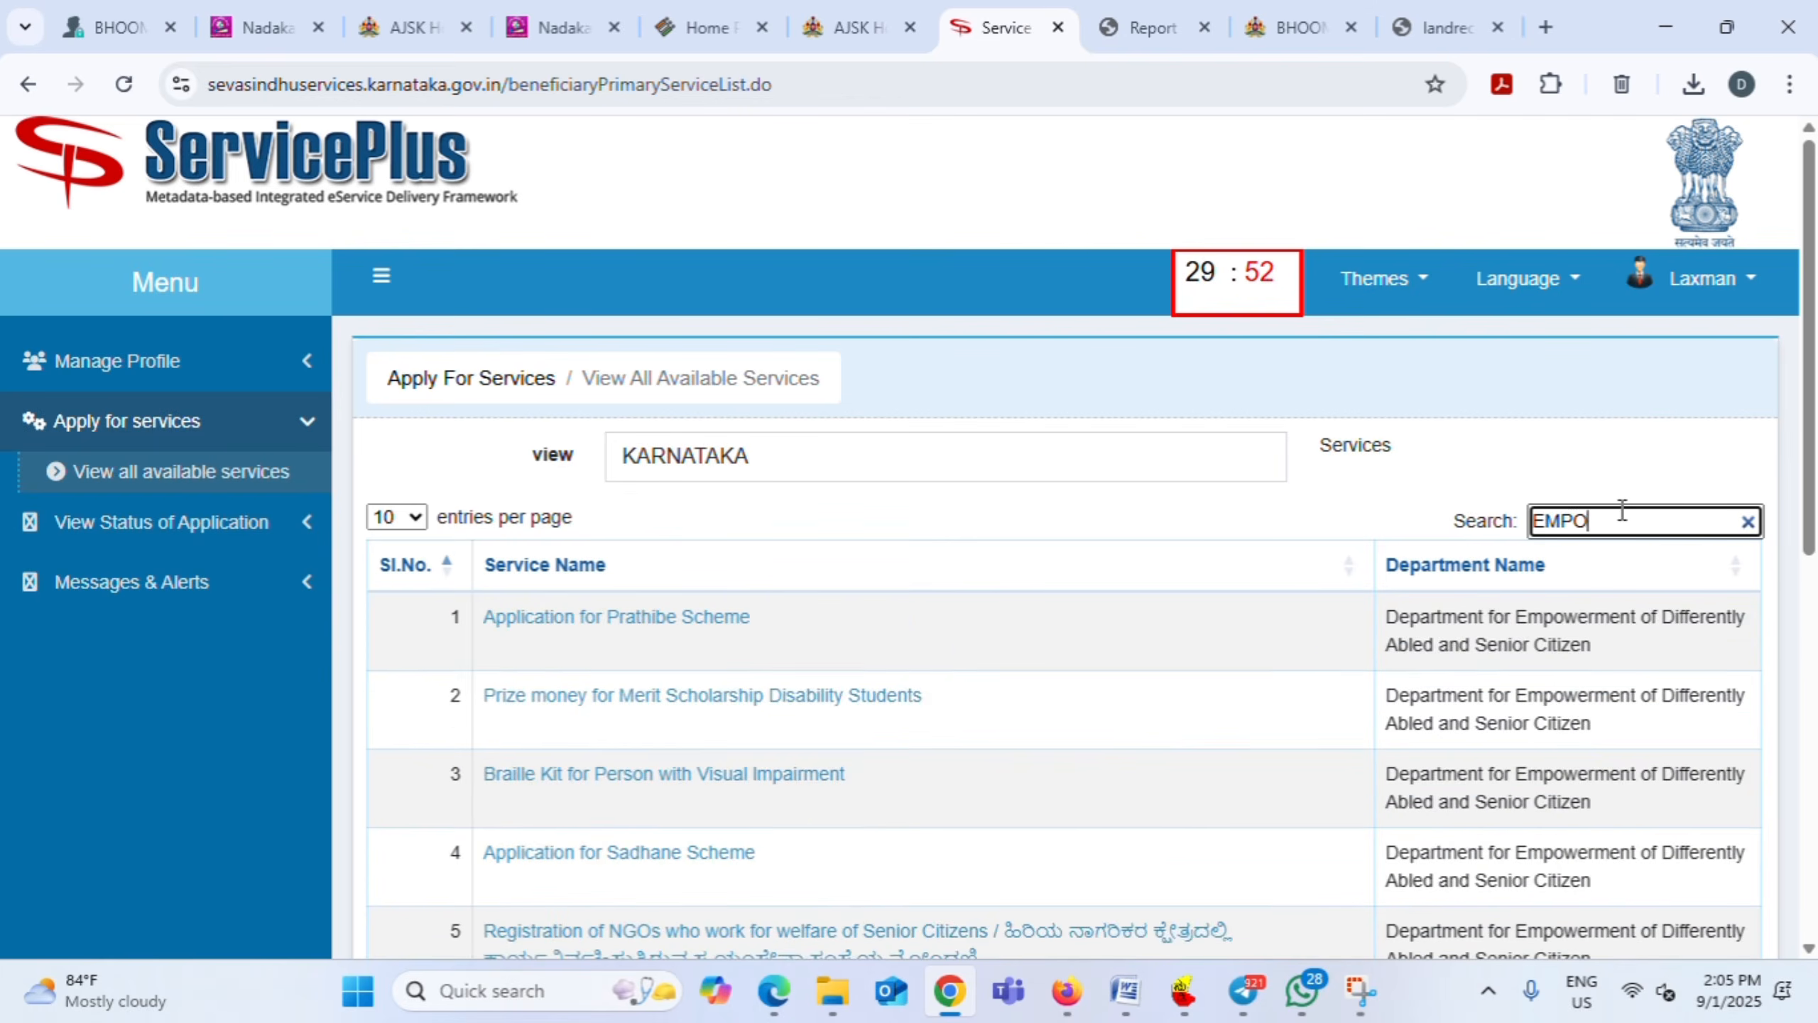
type("WER")
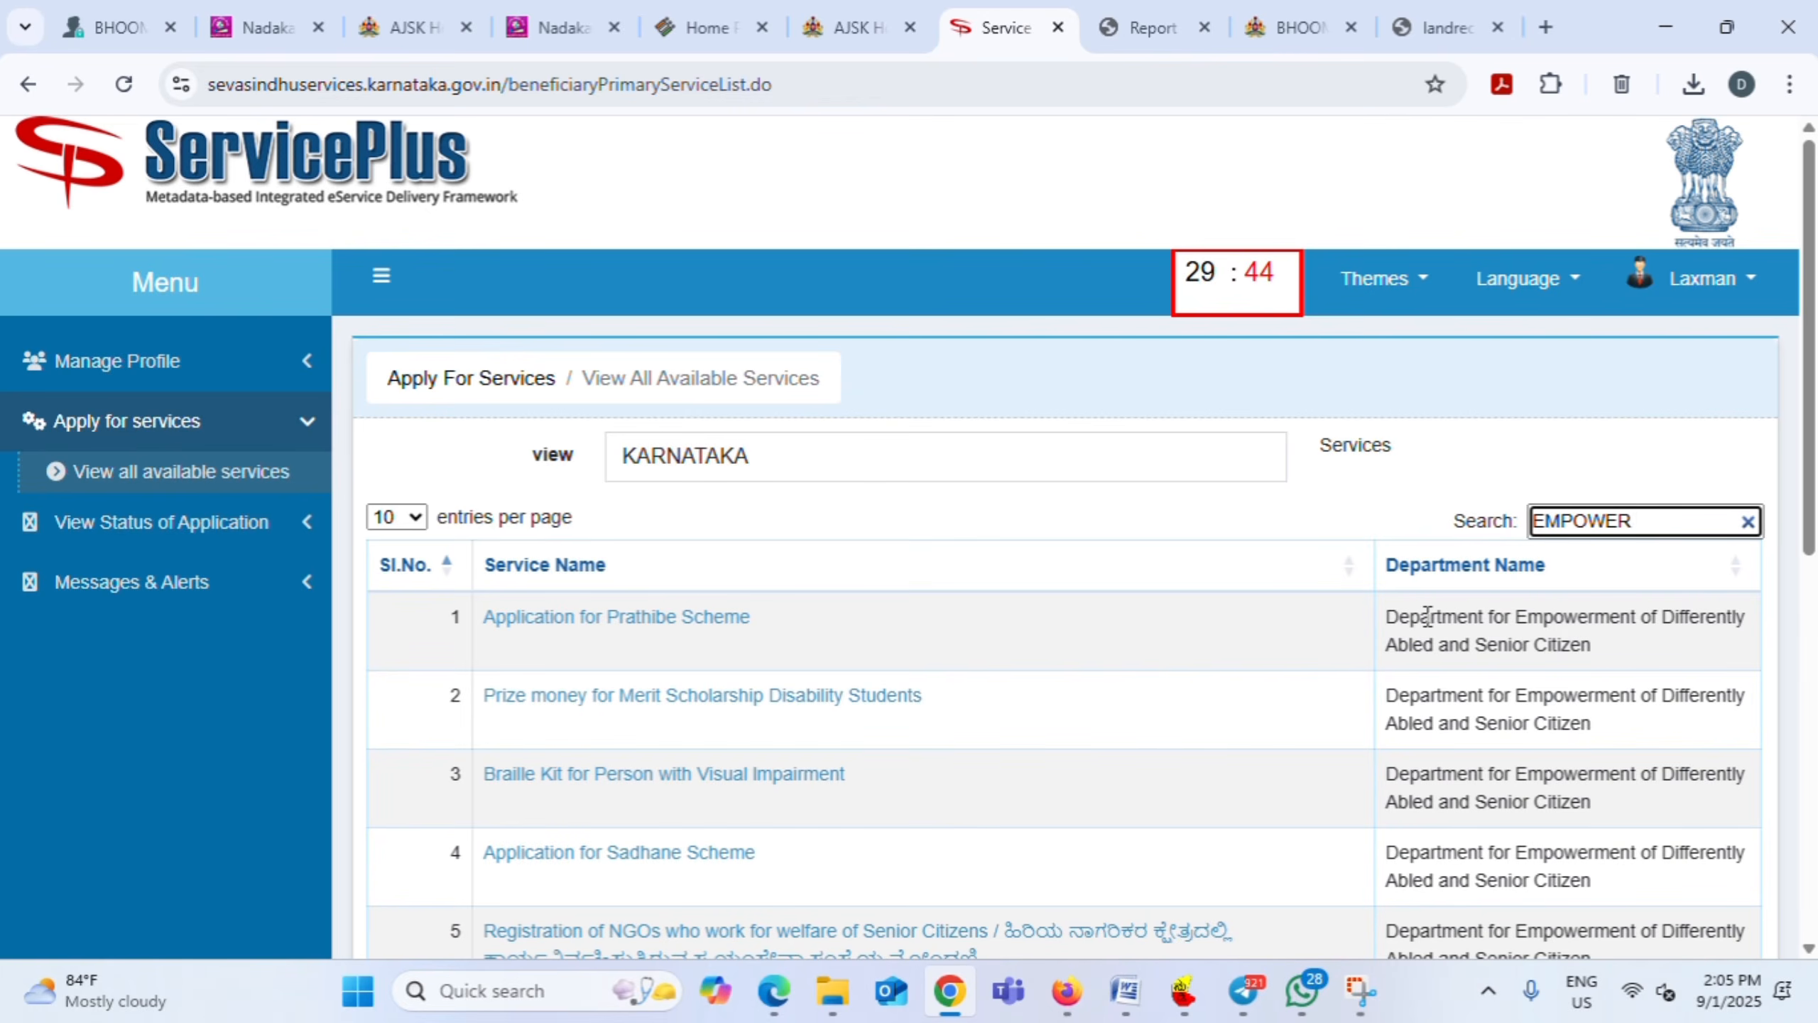
type("MENT")
Find and open the "Motorized Two Wheeler for Persons with Physically Disability" service on page 2 of the results
scroll(1339, 616, "down", 2)
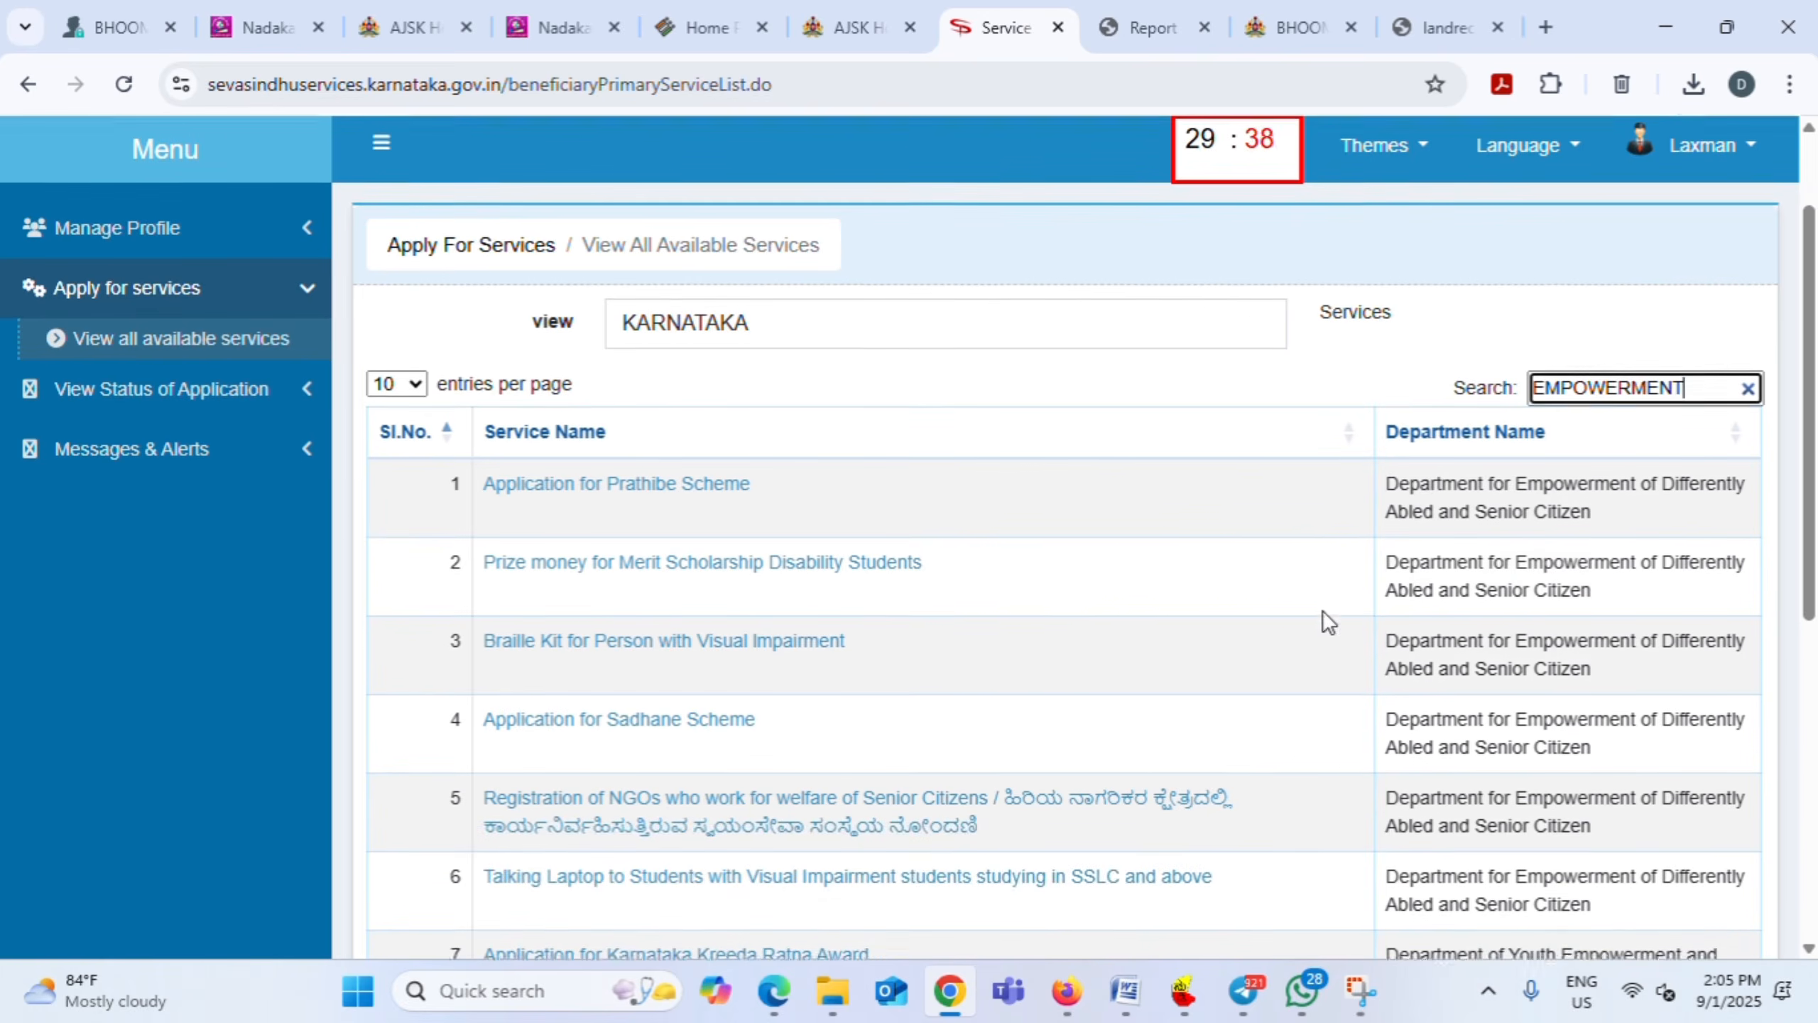
scroll(1322, 611, "down", 2)
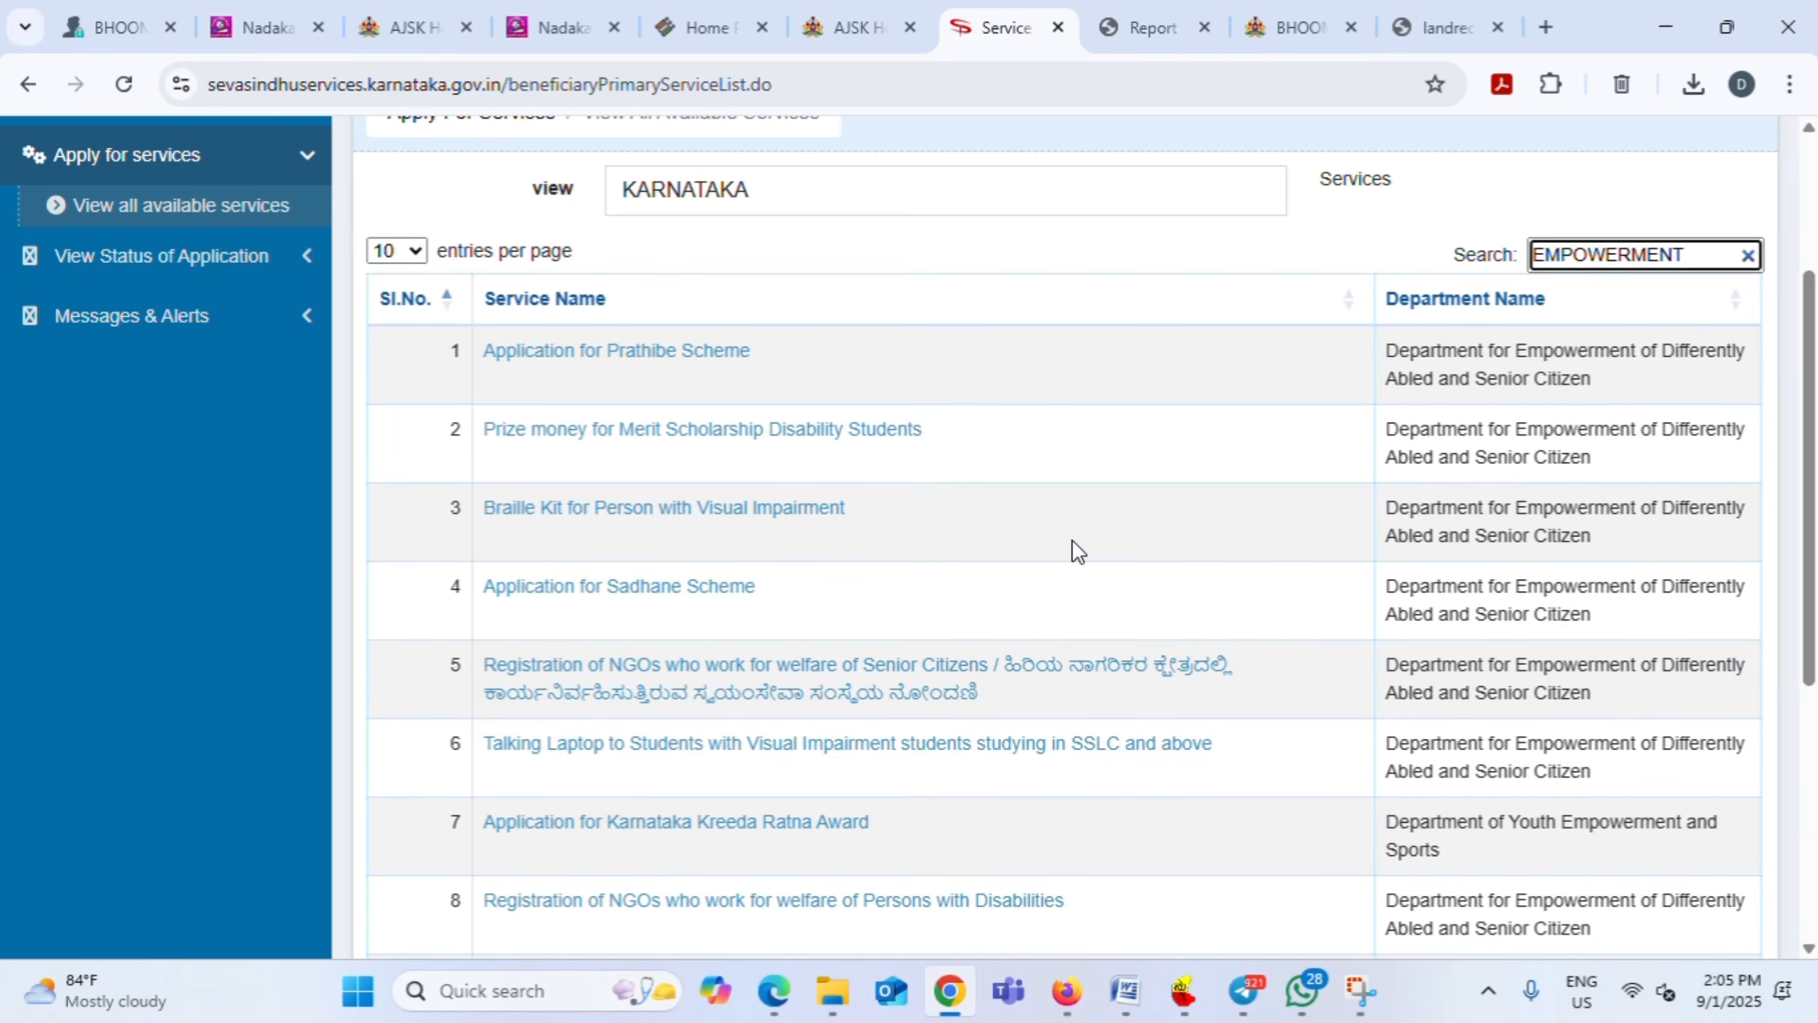
scroll(1073, 541, "down", 2)
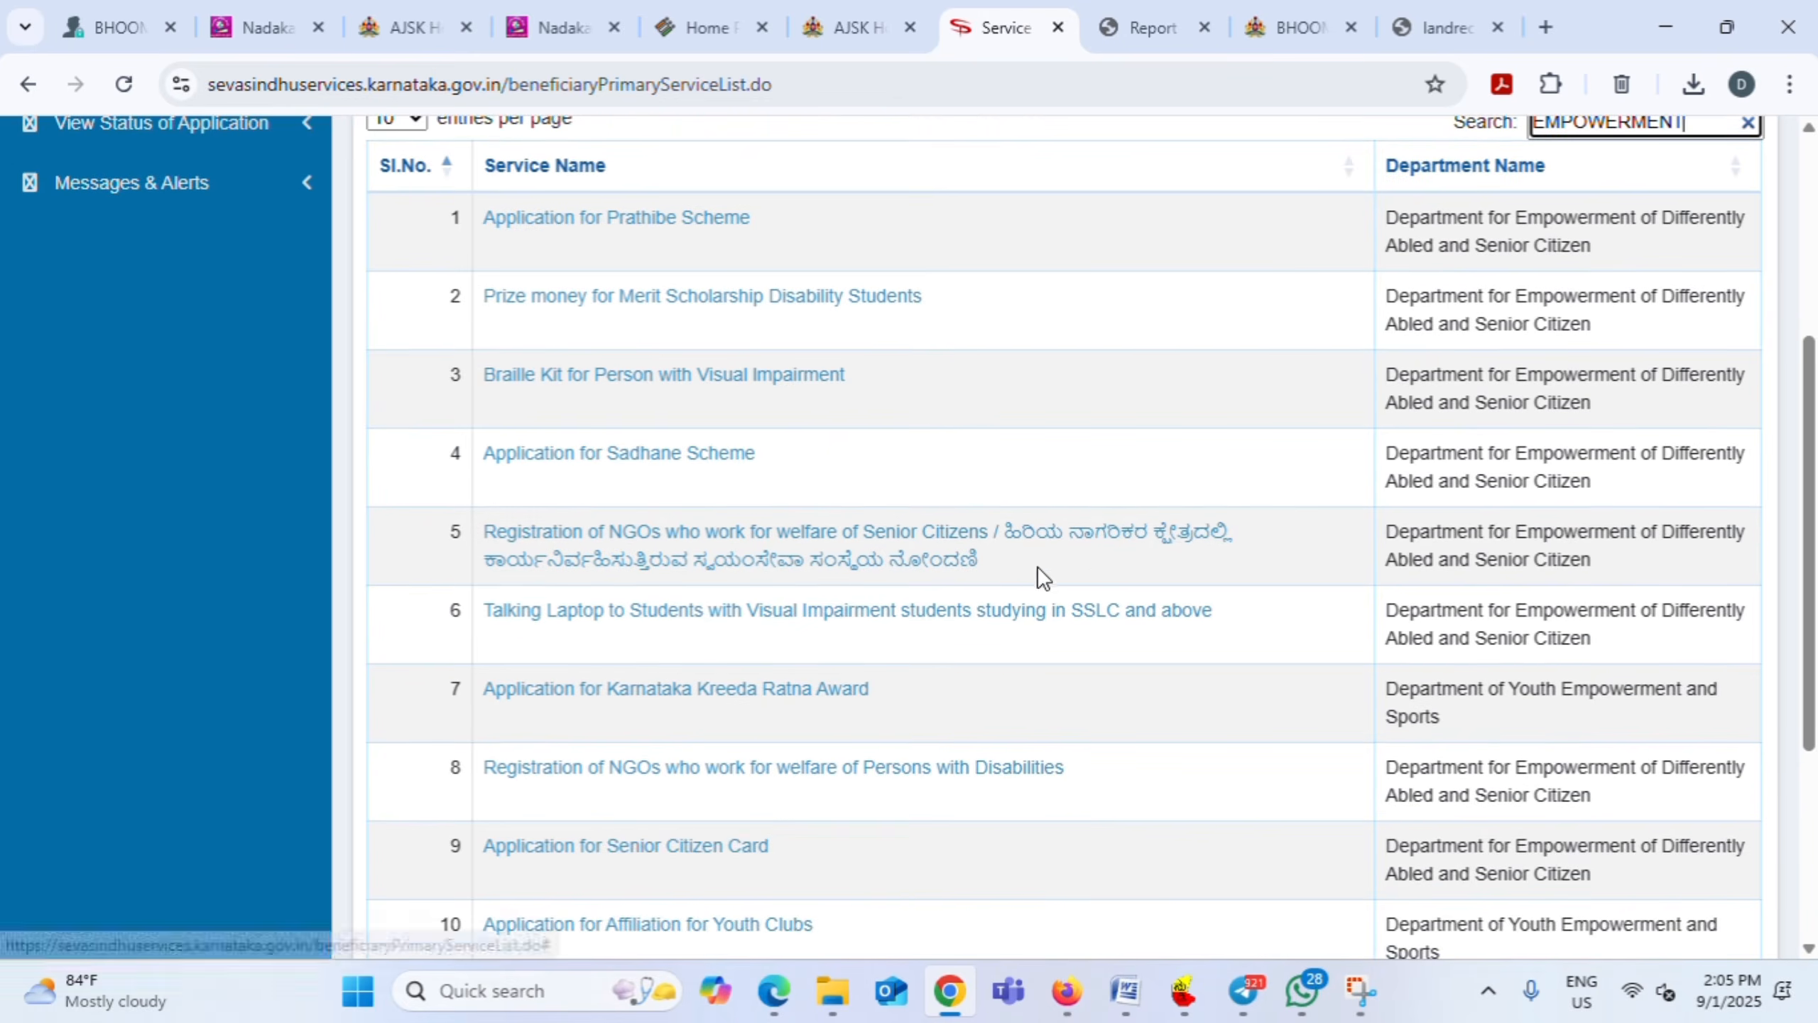
scroll(1039, 564, "down", 2)
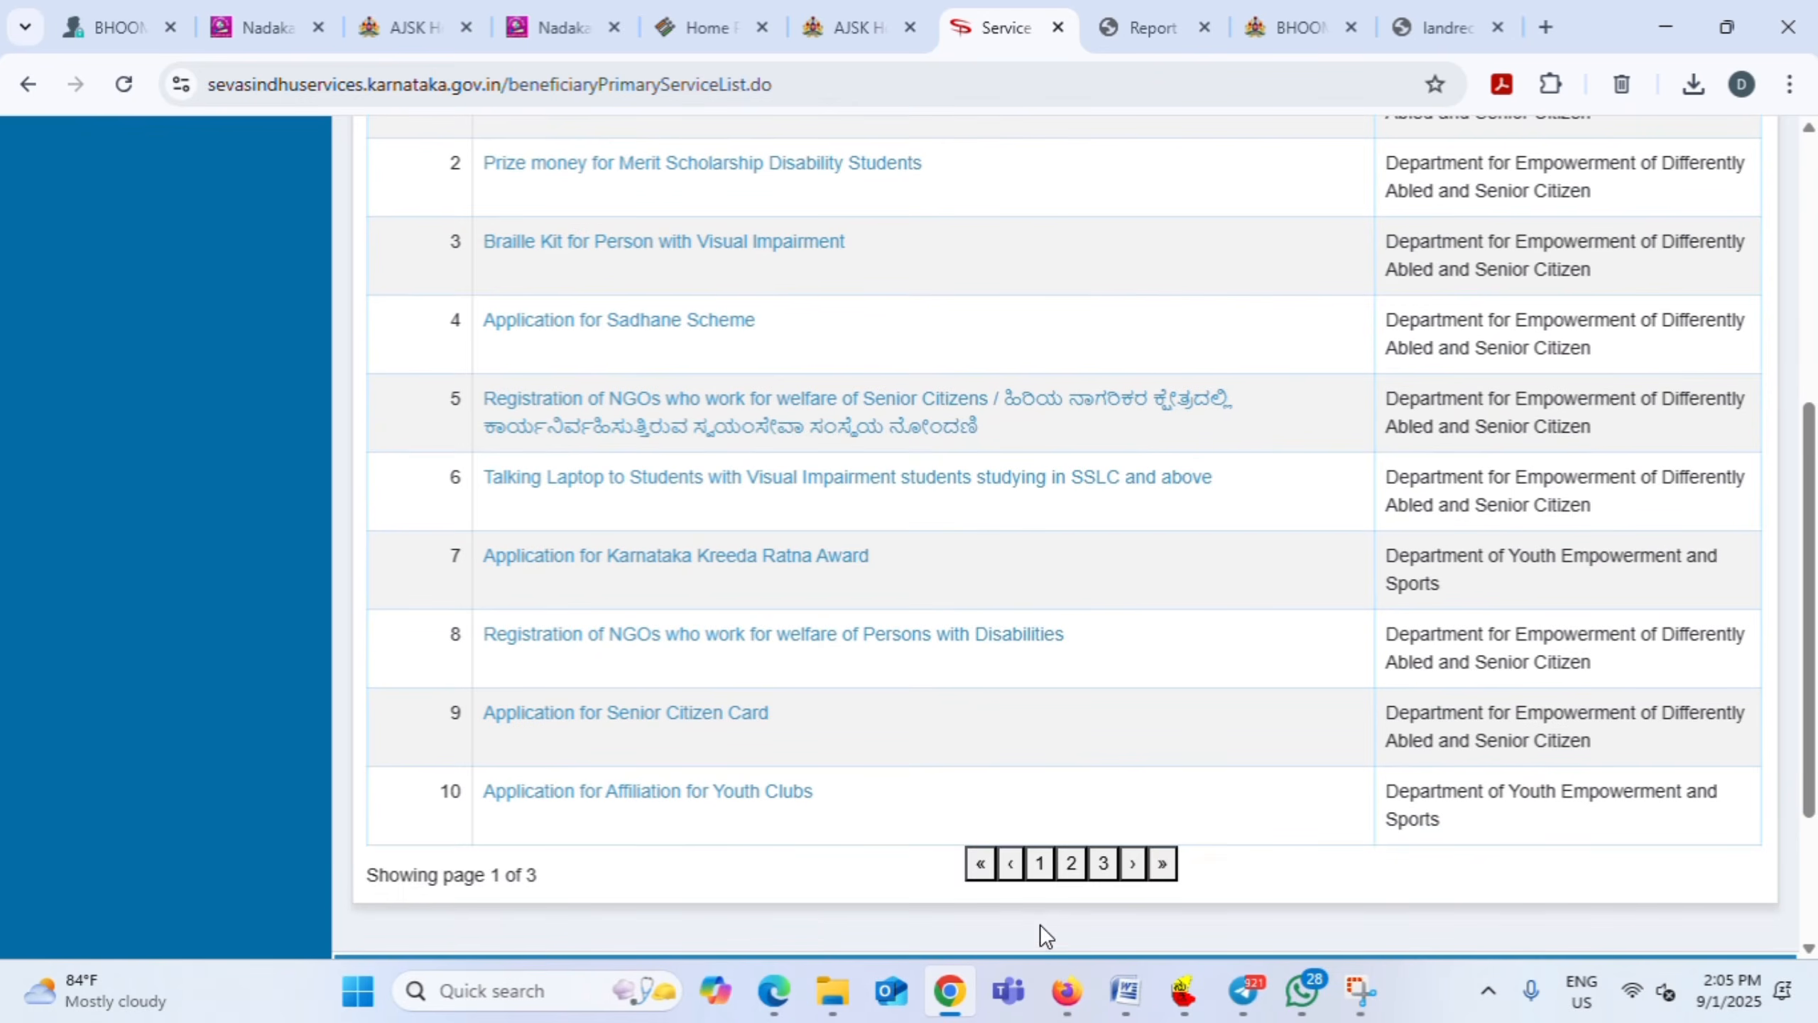
left_click(1072, 872)
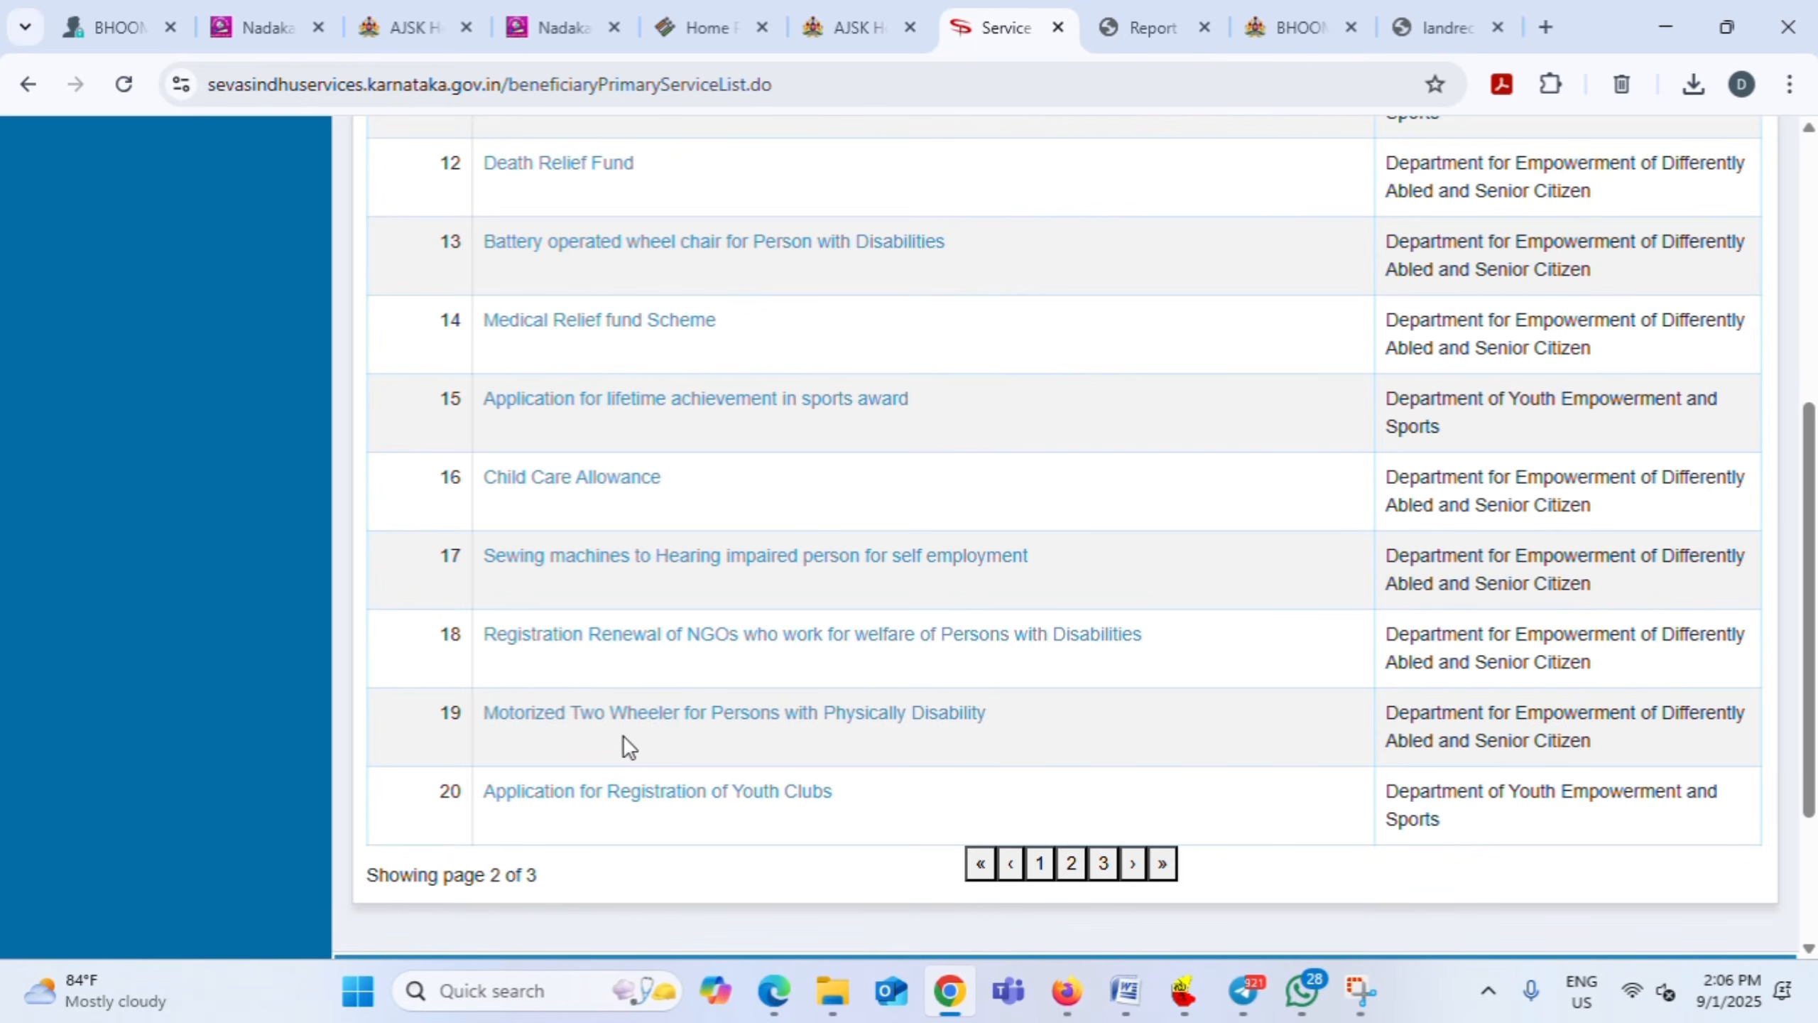
left_click(600, 719)
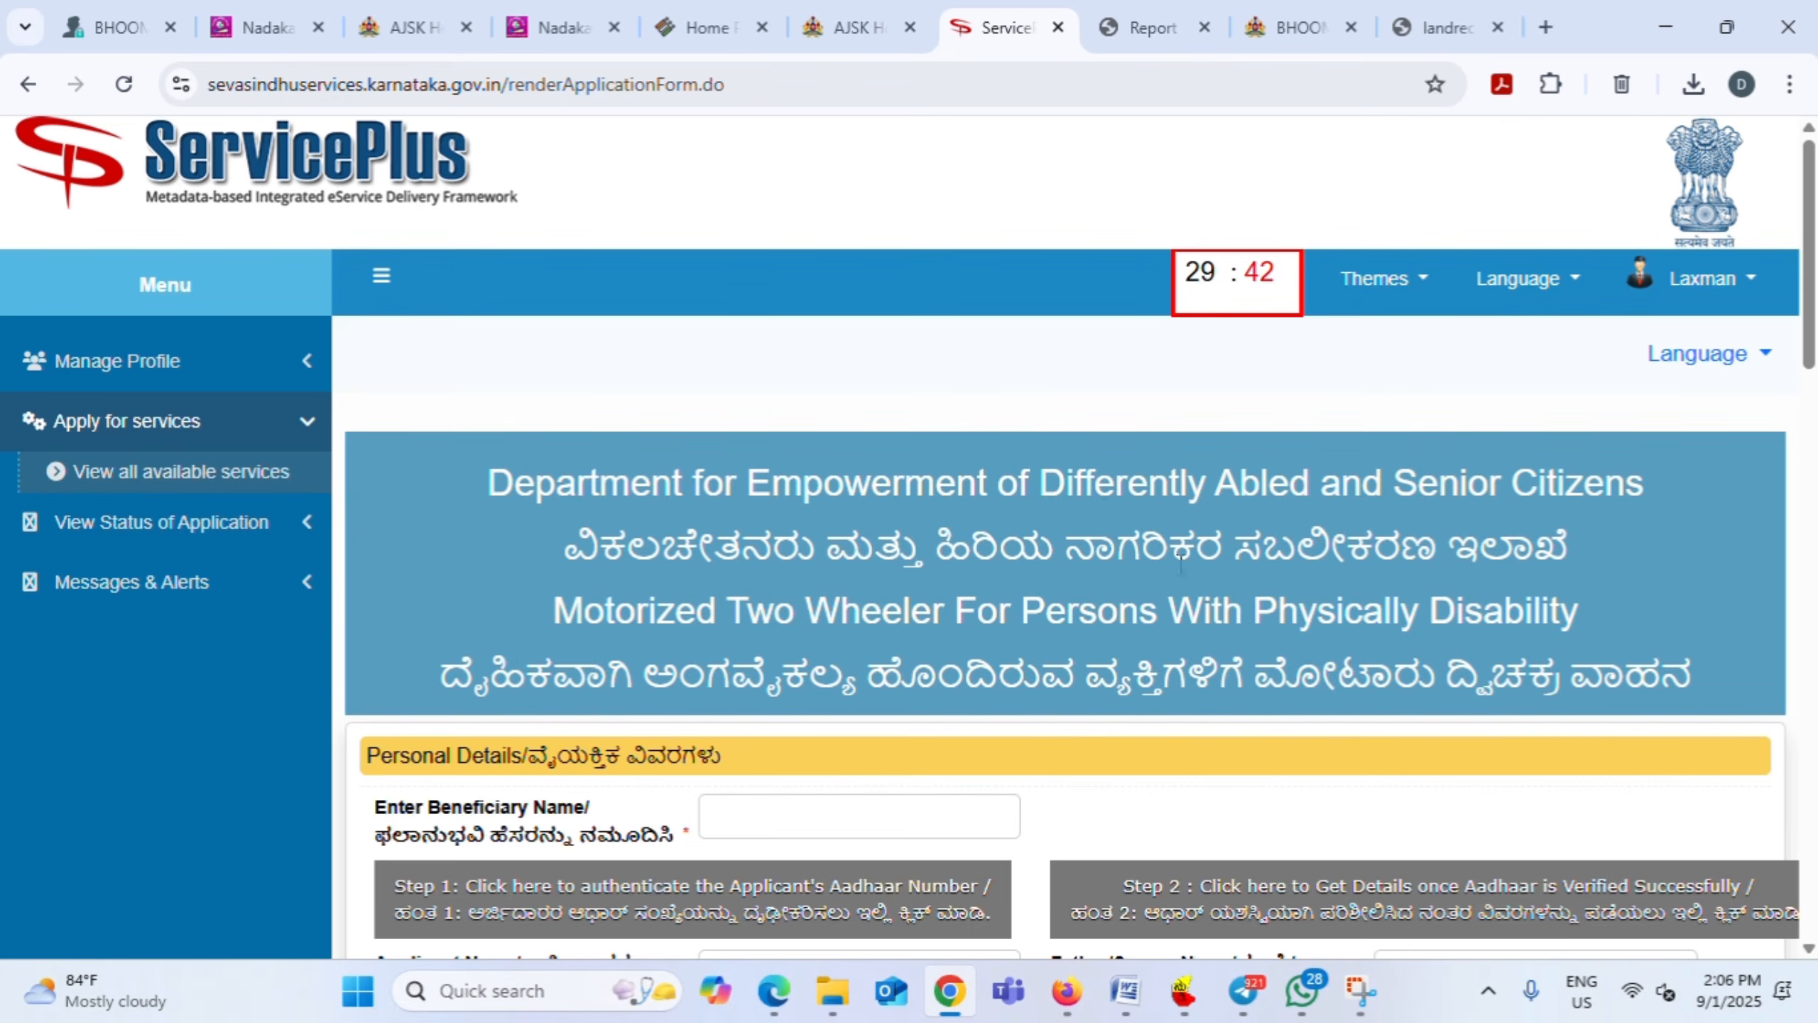
Collapse the side menu and activate the beneficiary name field in the Personal Details section
left_click(381, 275)
scroll(1450, 477, "down", 2)
scroll(1074, 520, "down", 2)
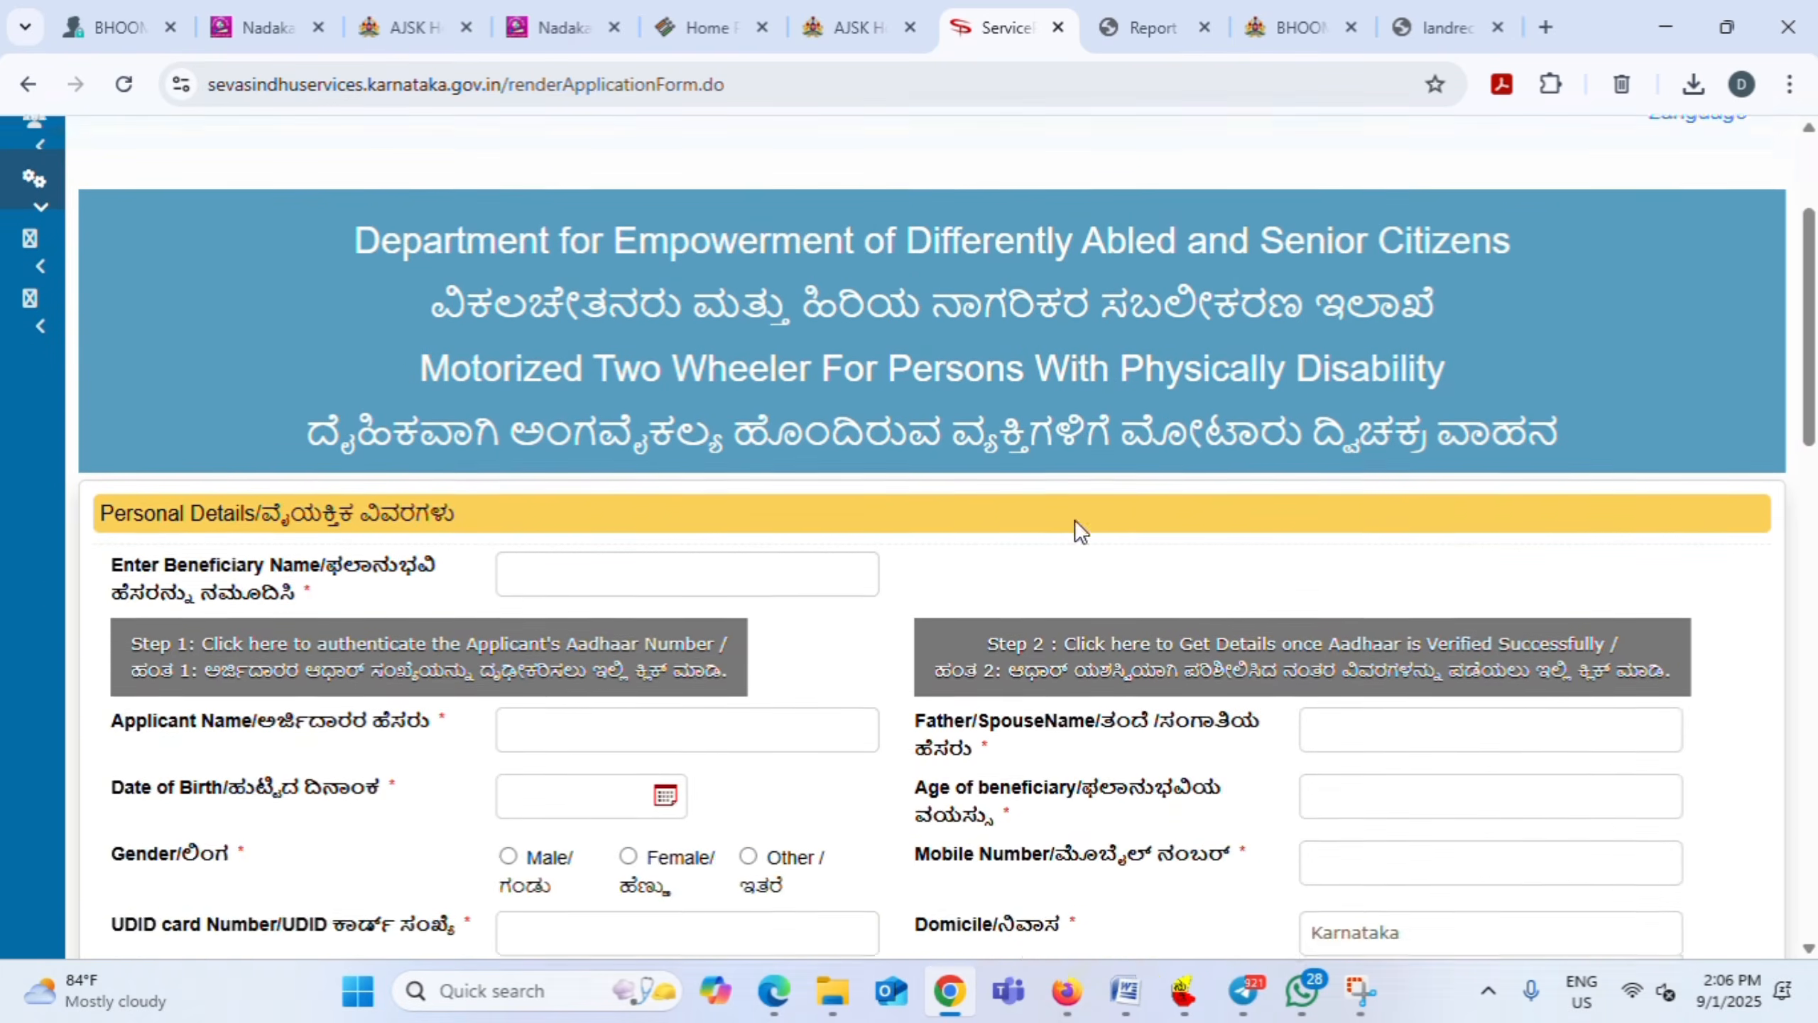
scroll(859, 458, "down", 2)
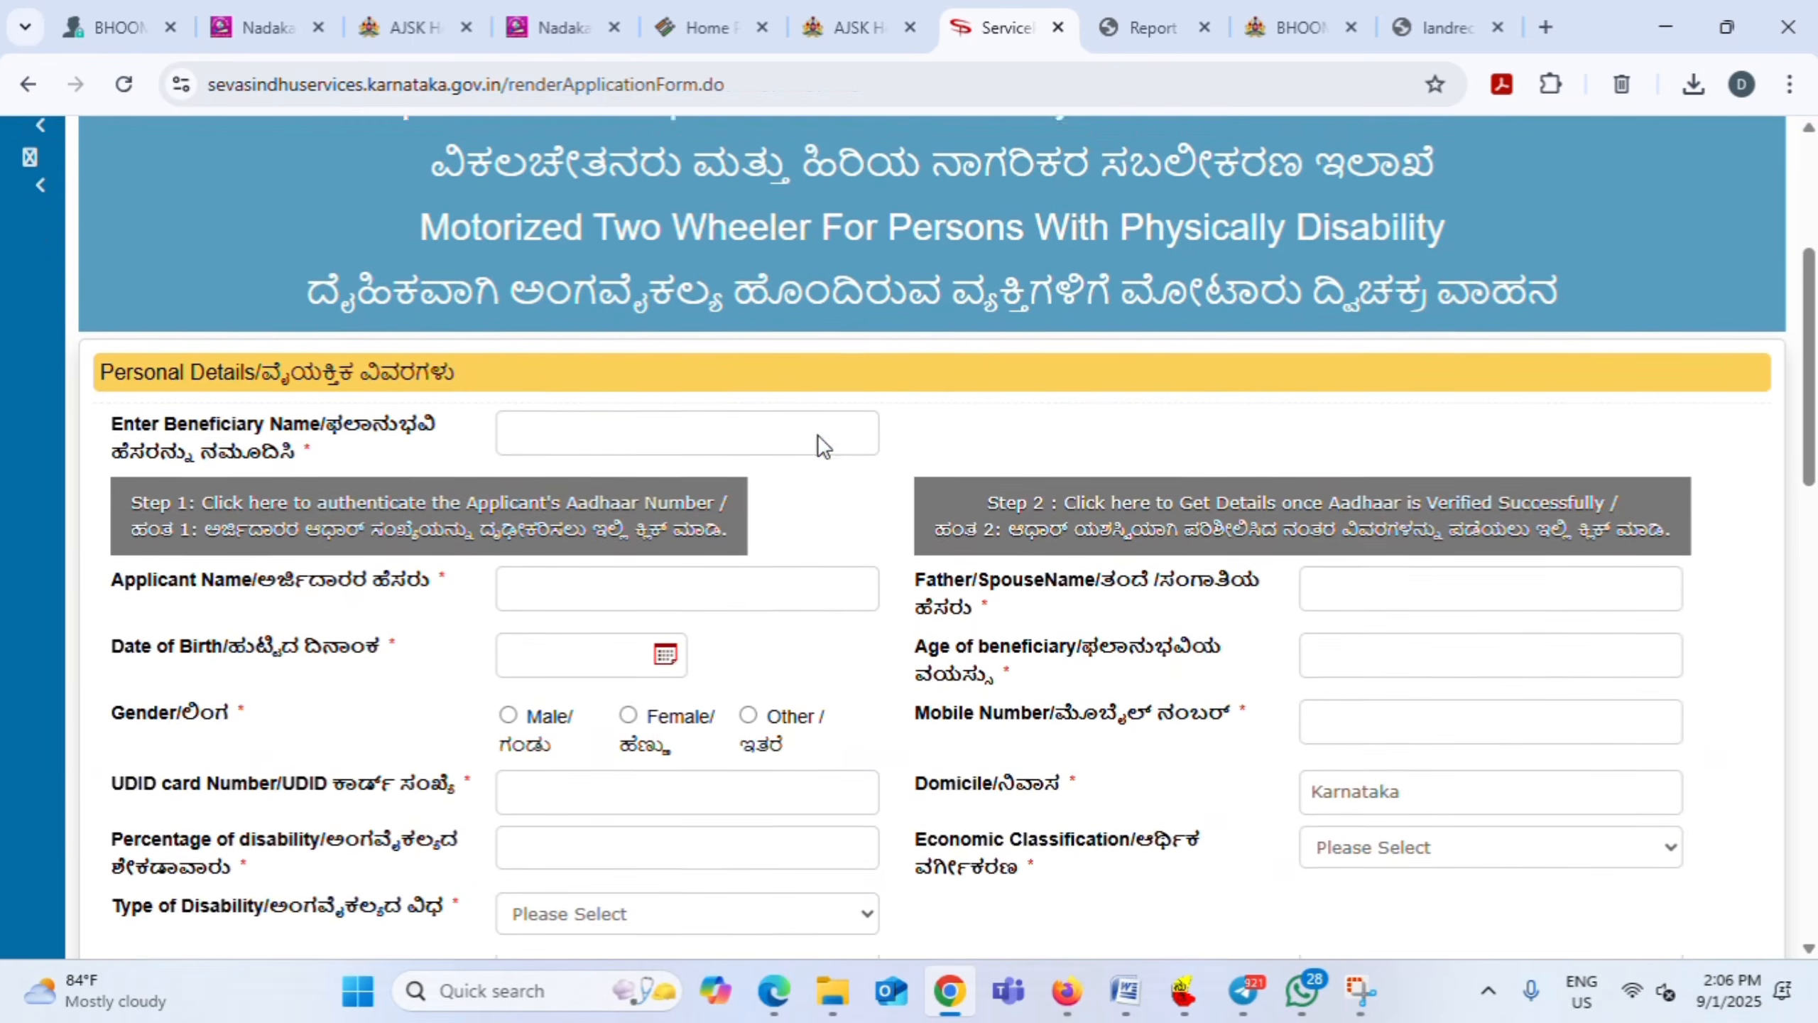
left_click(549, 412)
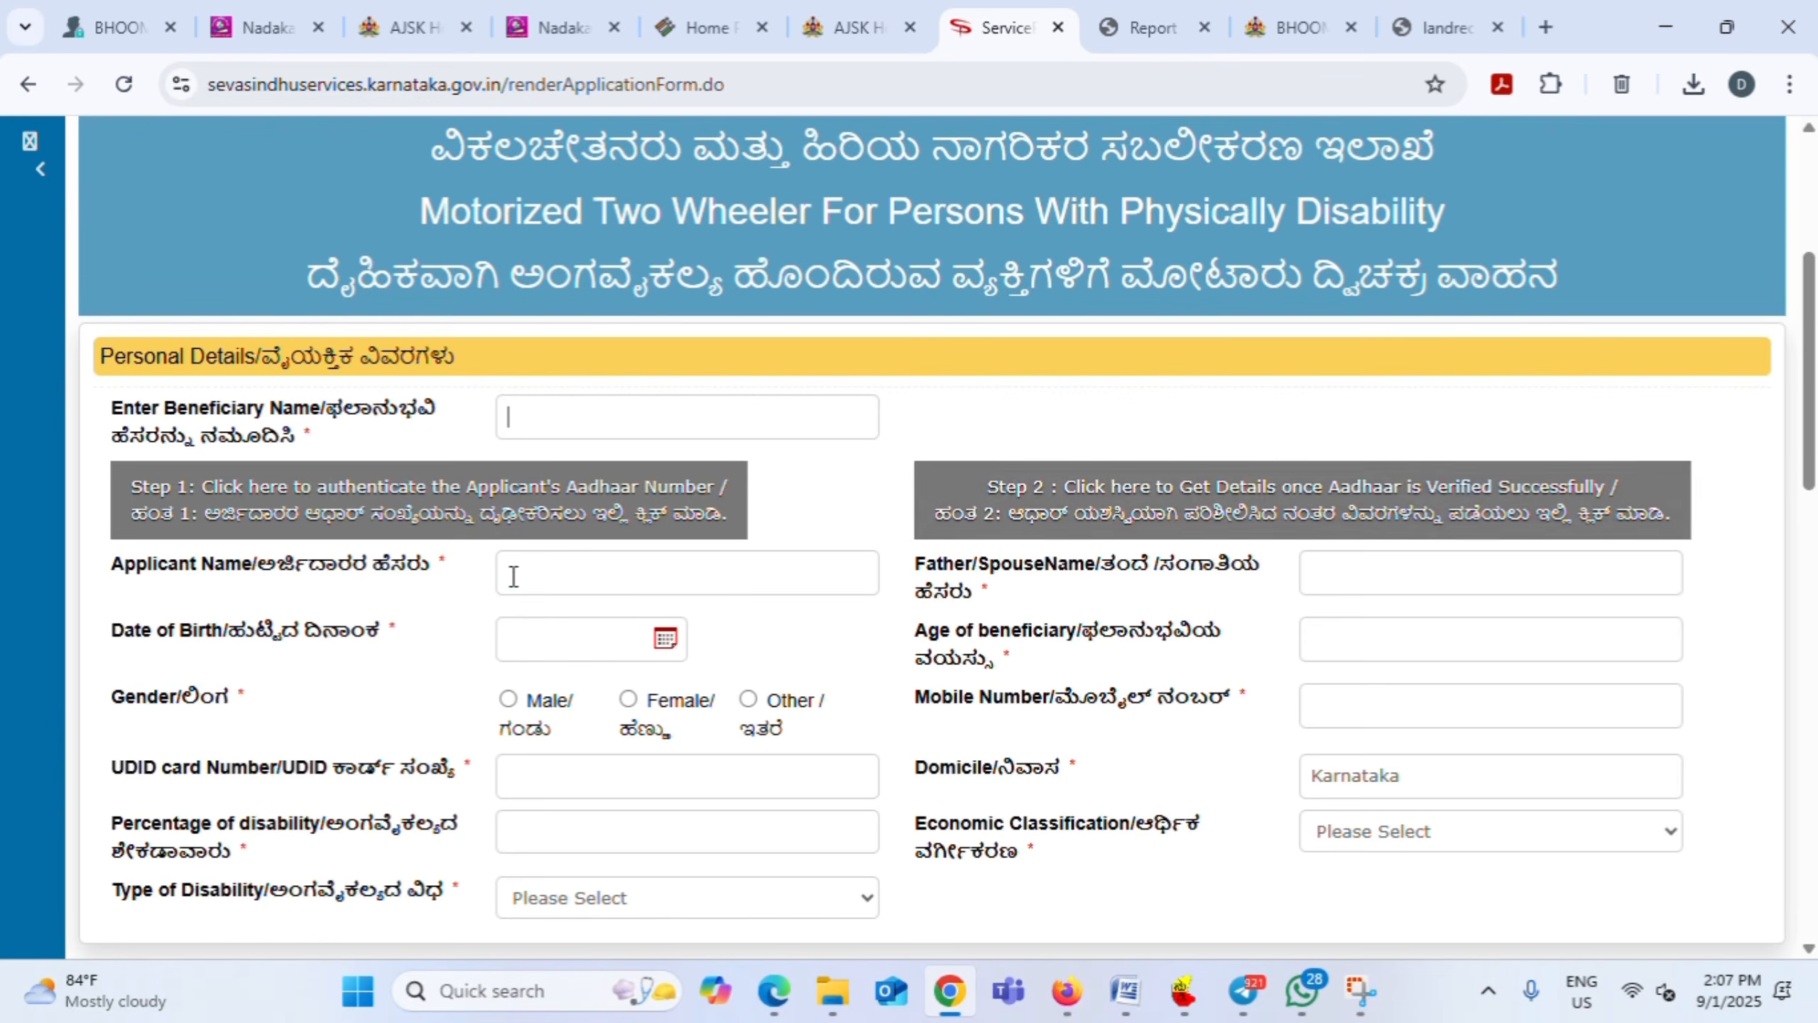
Set the gender to Male and the economic classification to BPL in the Personal Details
scroll(513, 576, "down", 4)
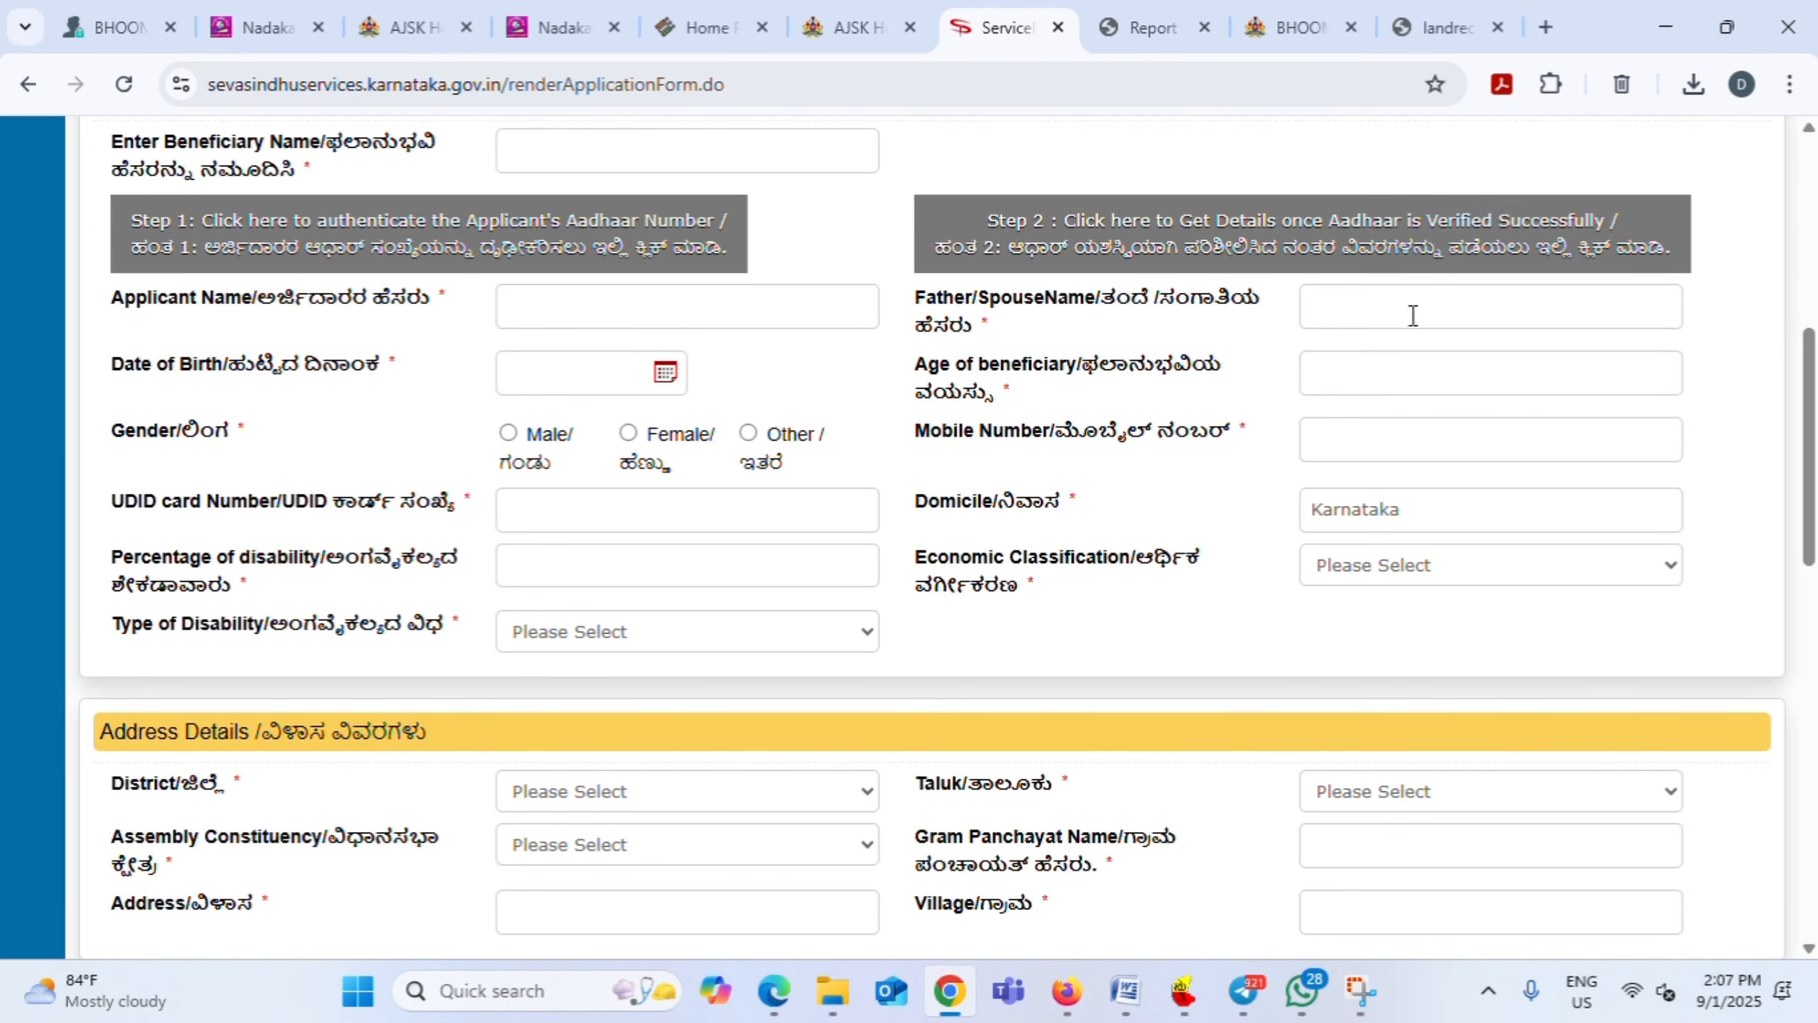
left_click(665, 373)
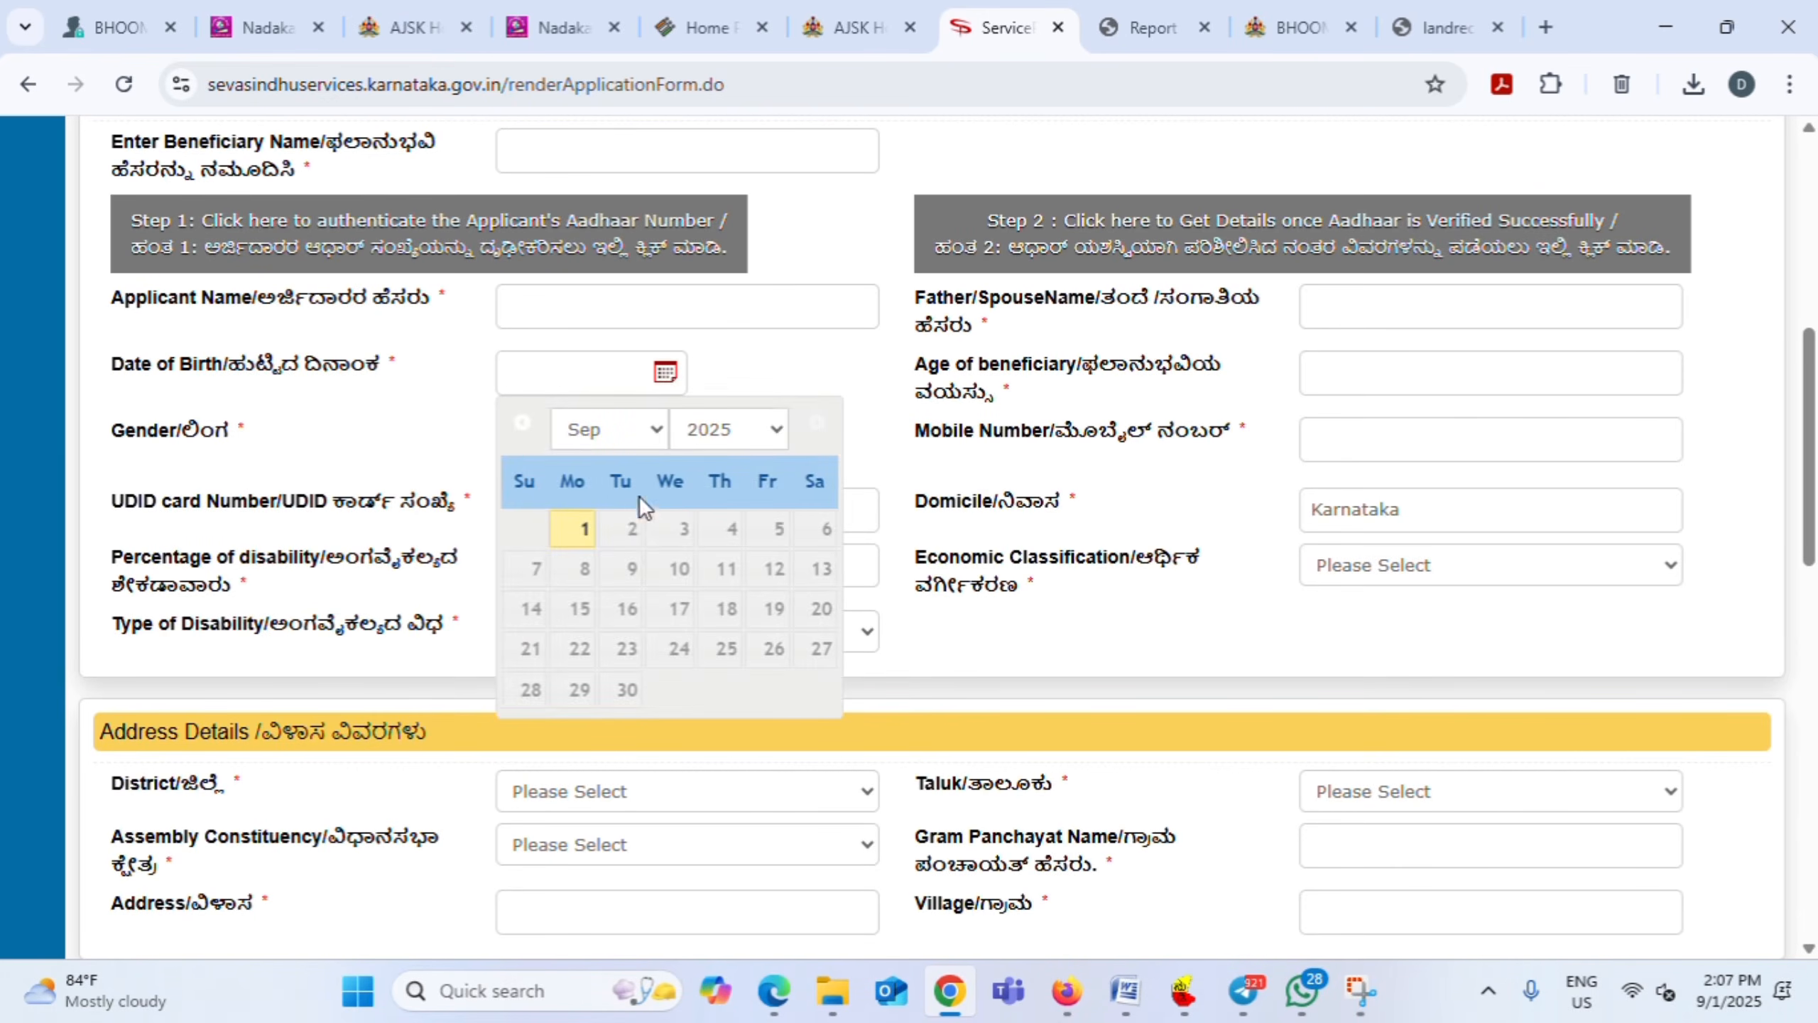
left_click(764, 354)
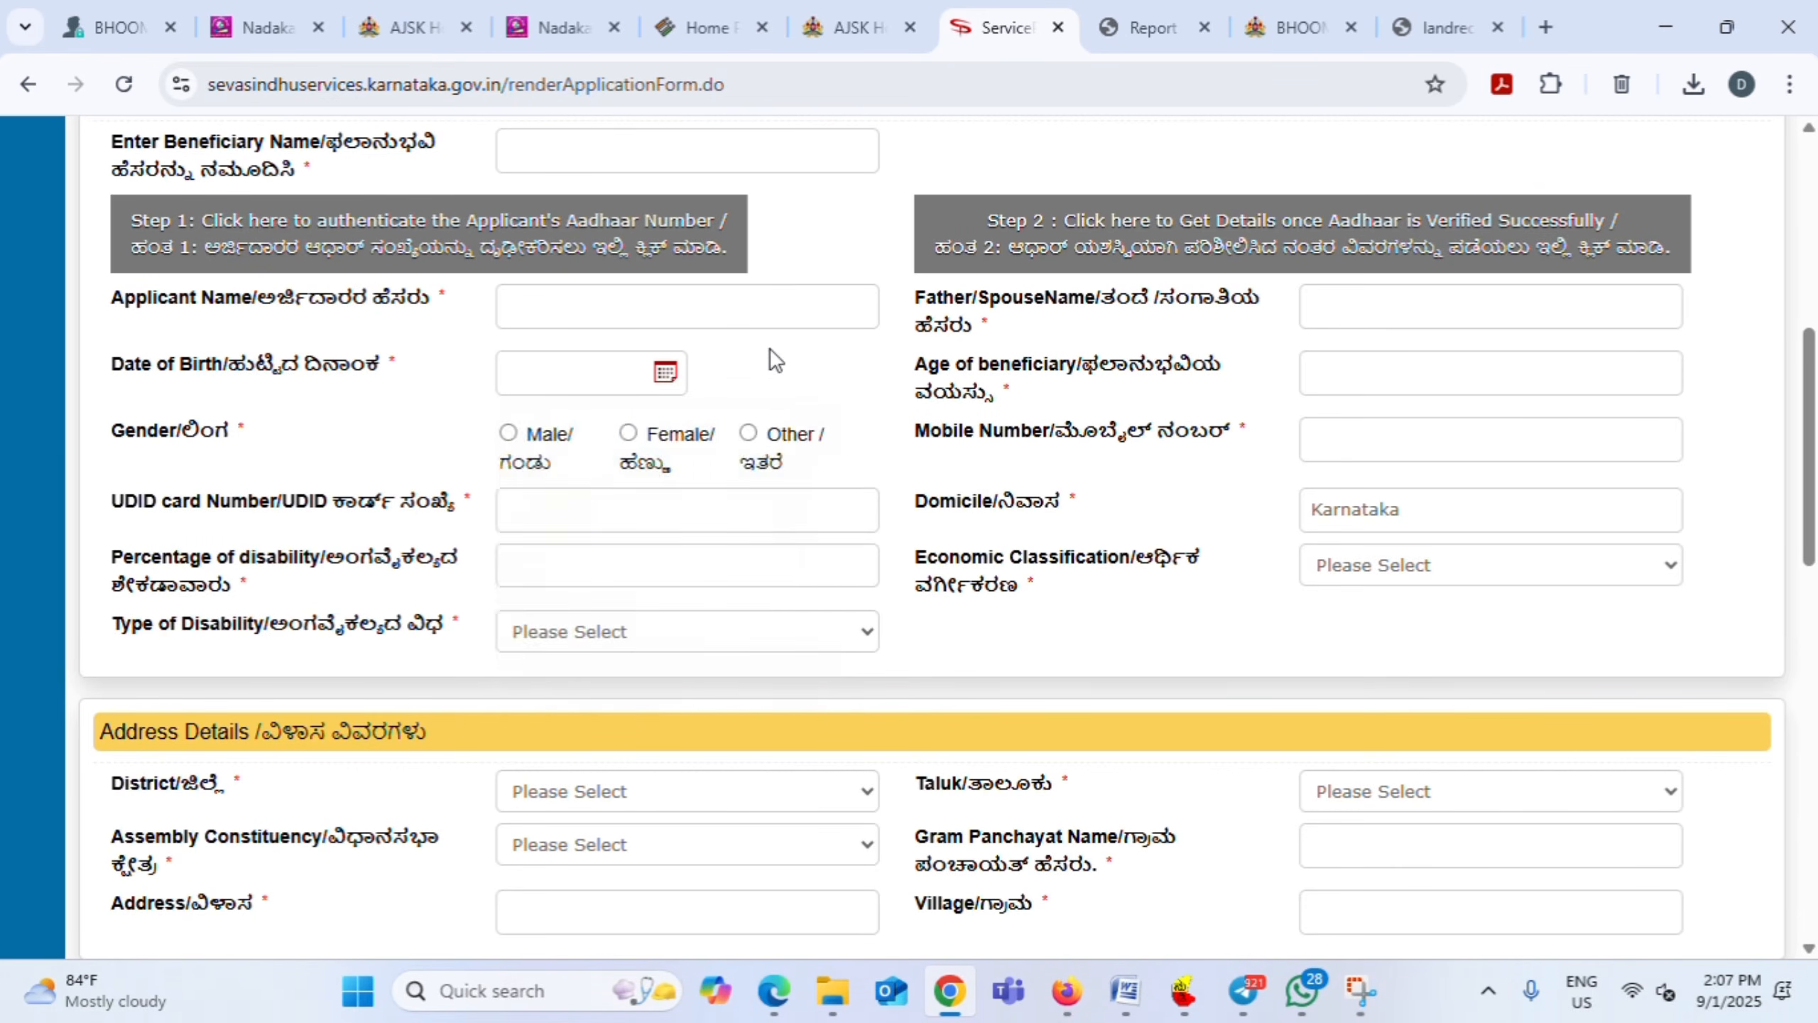
left_click(508, 432)
left_click(1345, 447)
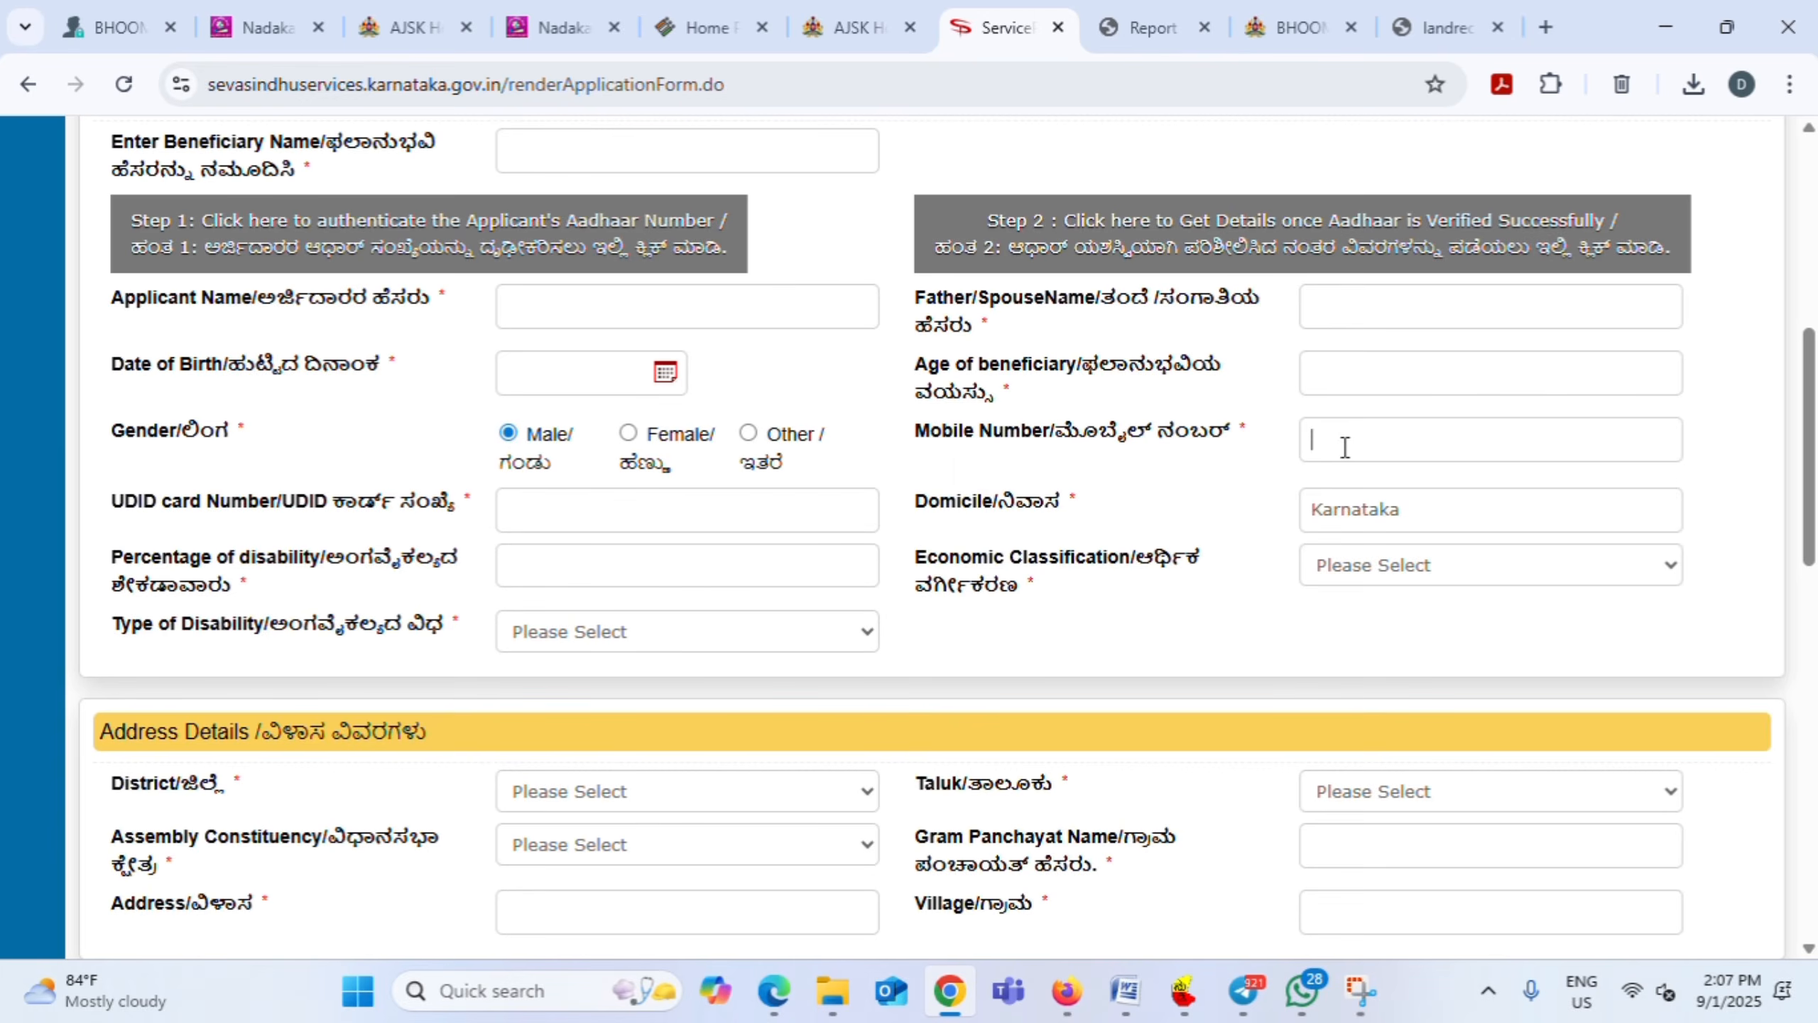
left_click(1518, 637)
left_click(1380, 569)
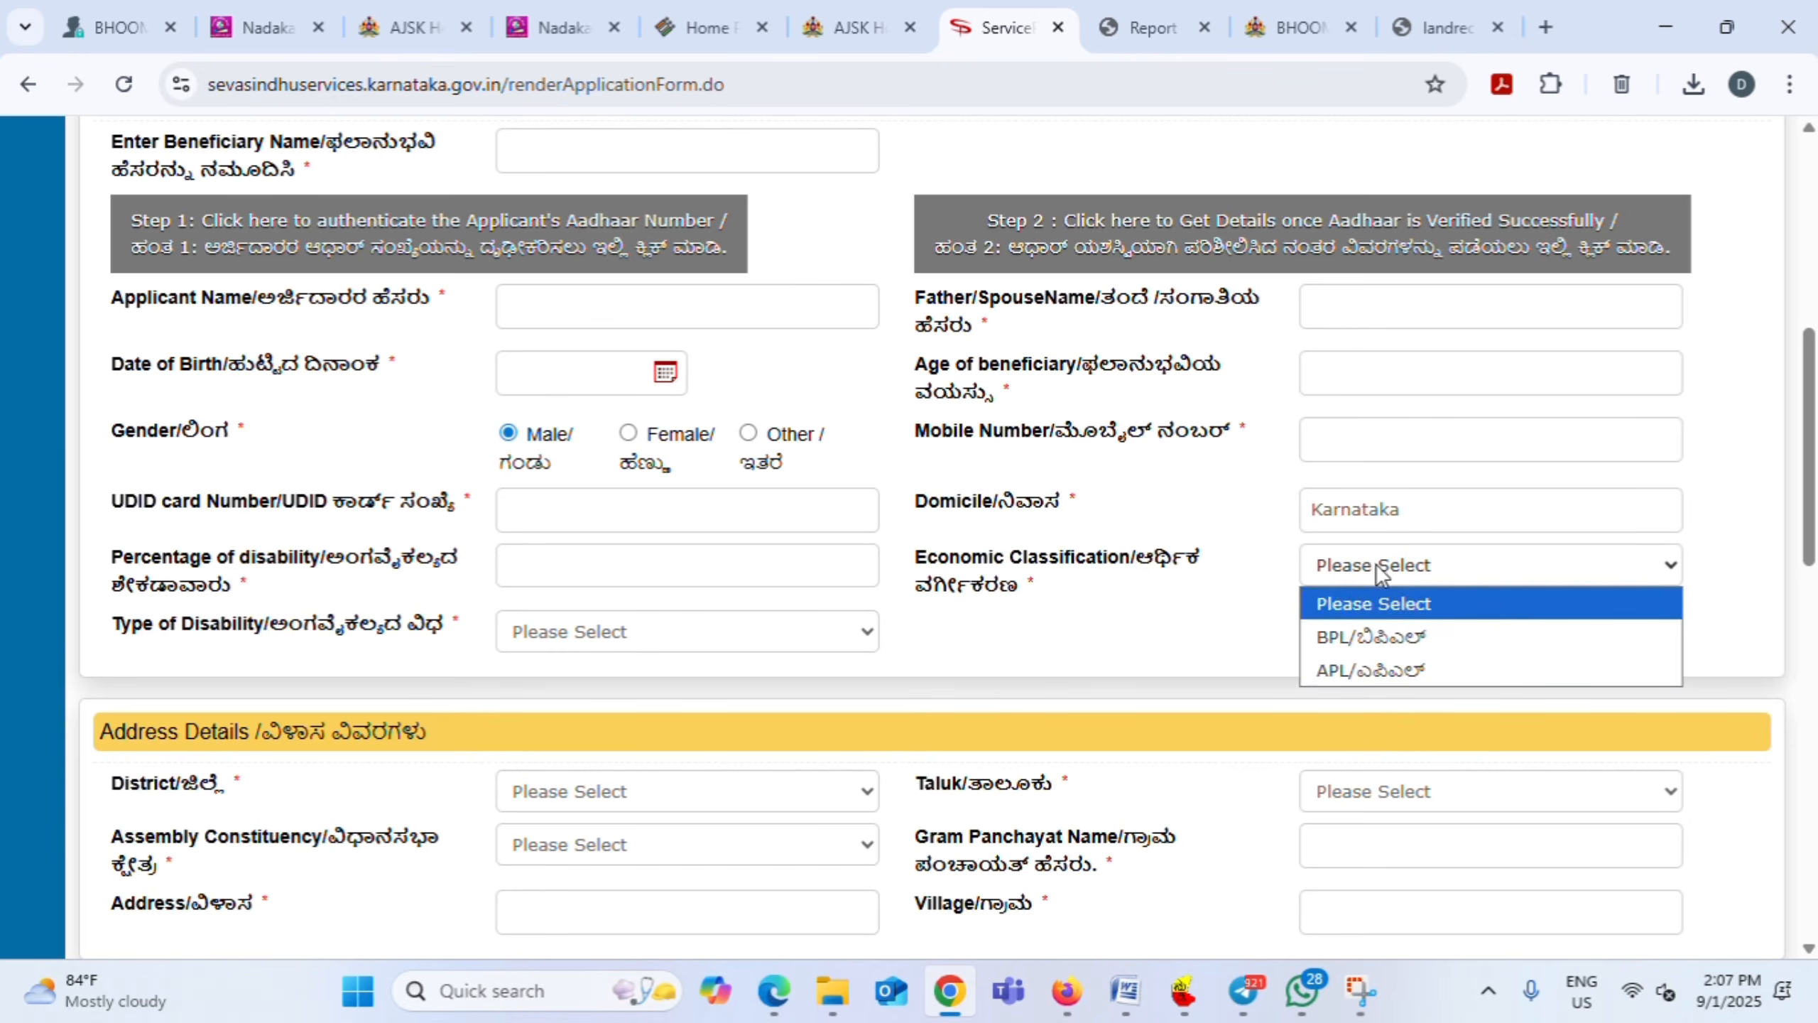
left_click(1401, 638)
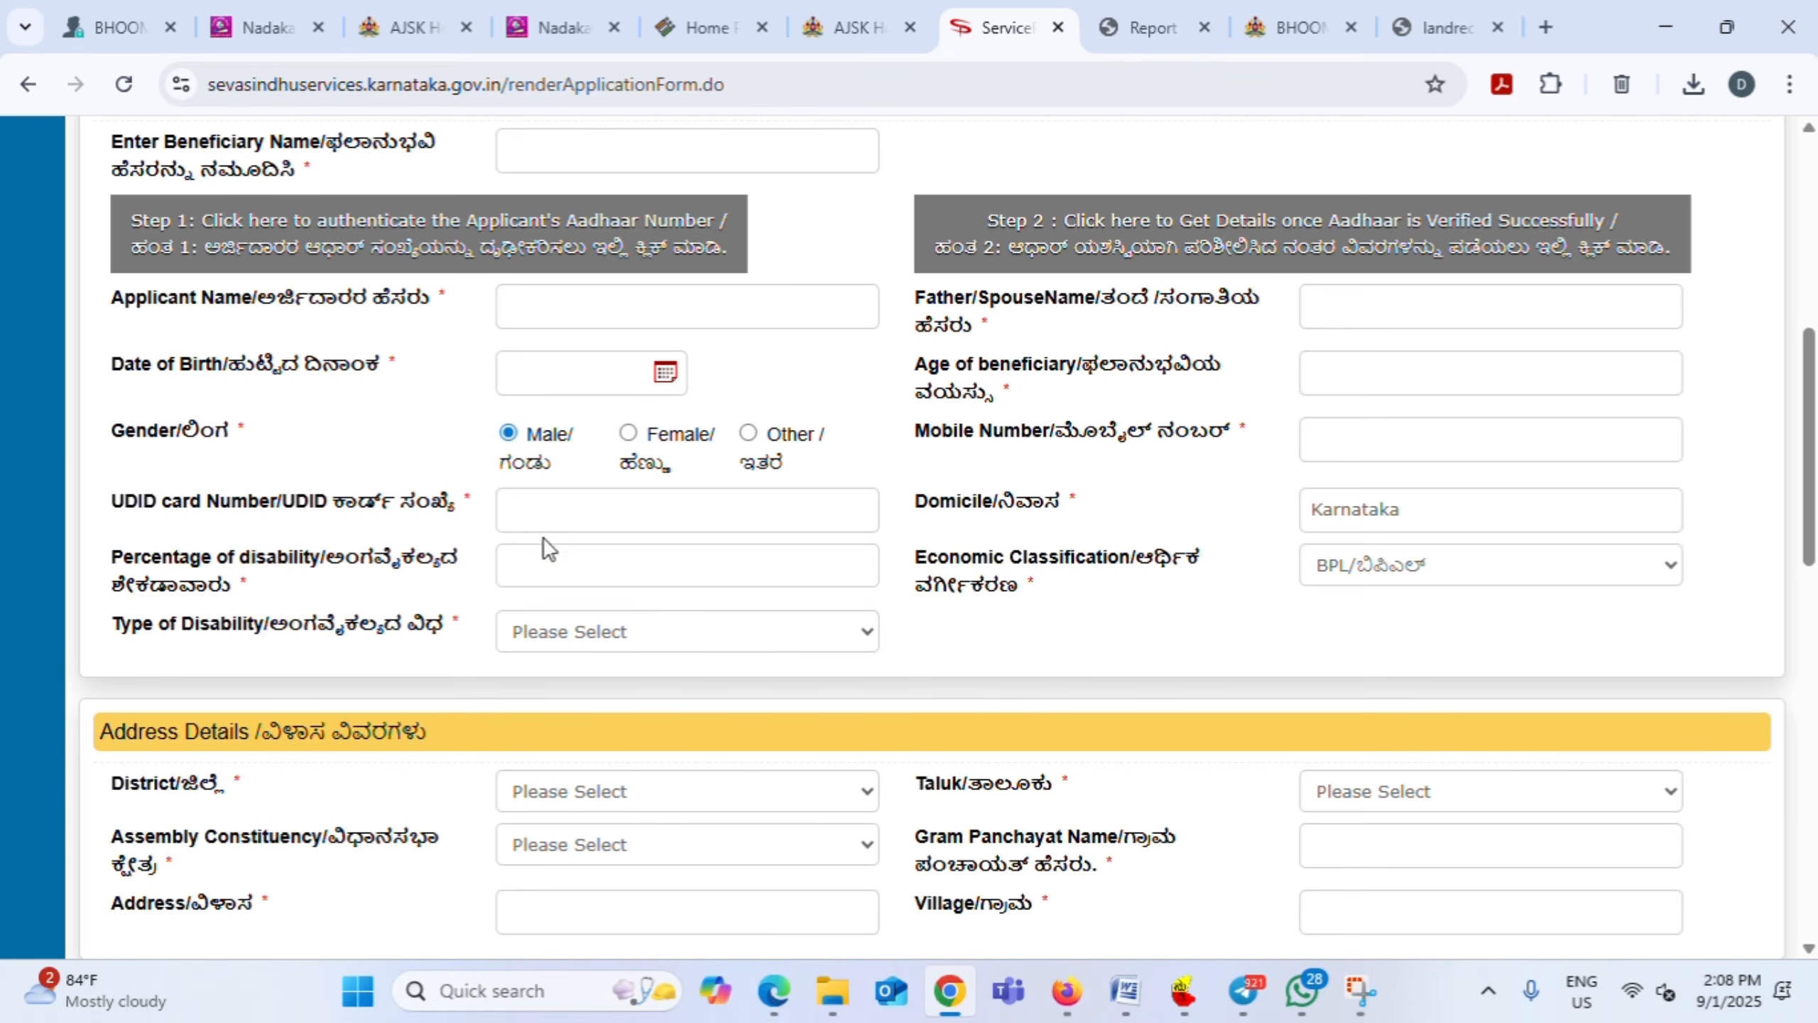
Enter 75 as the percentage of disability and choose "Locomotor disability" as the type of disability
left_click(449, 592)
type("75")
left_click(553, 631)
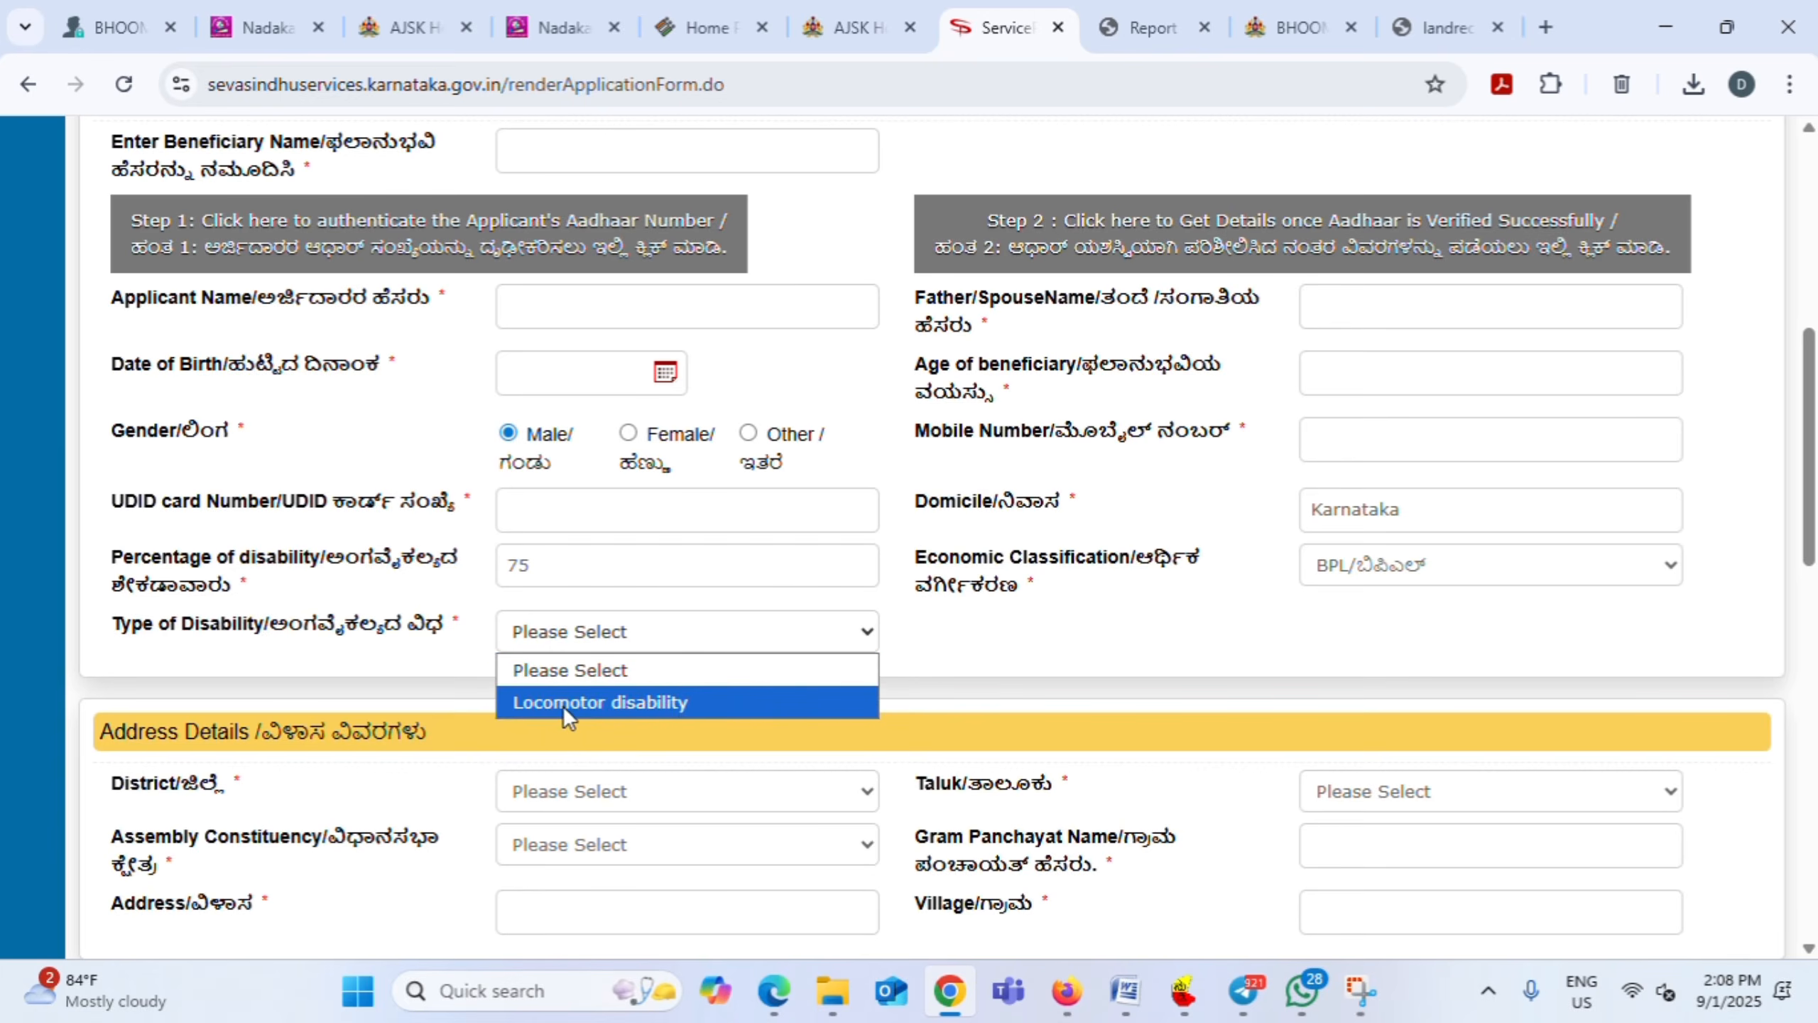
left_click(521, 704)
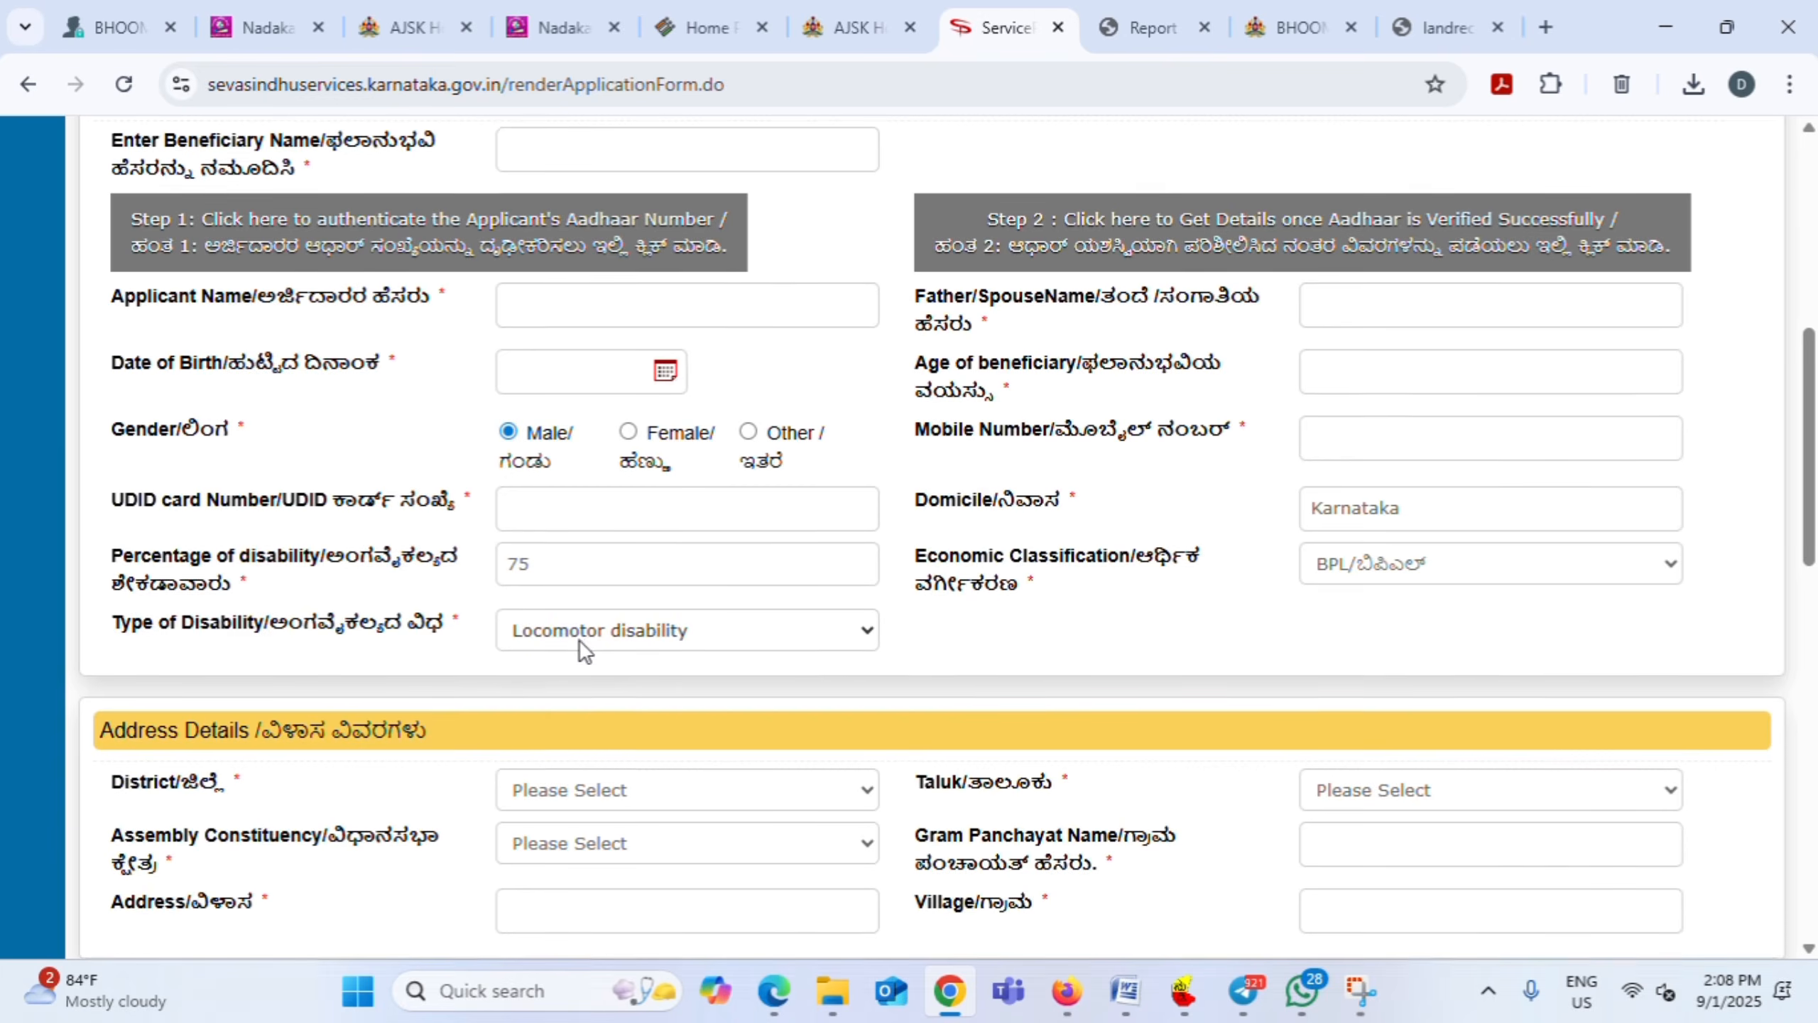
In the Address Details, set the district to Yadgir, the taluk to Shorapur and the assembly constituency to Shorapur
scroll(580, 645, "down", 7)
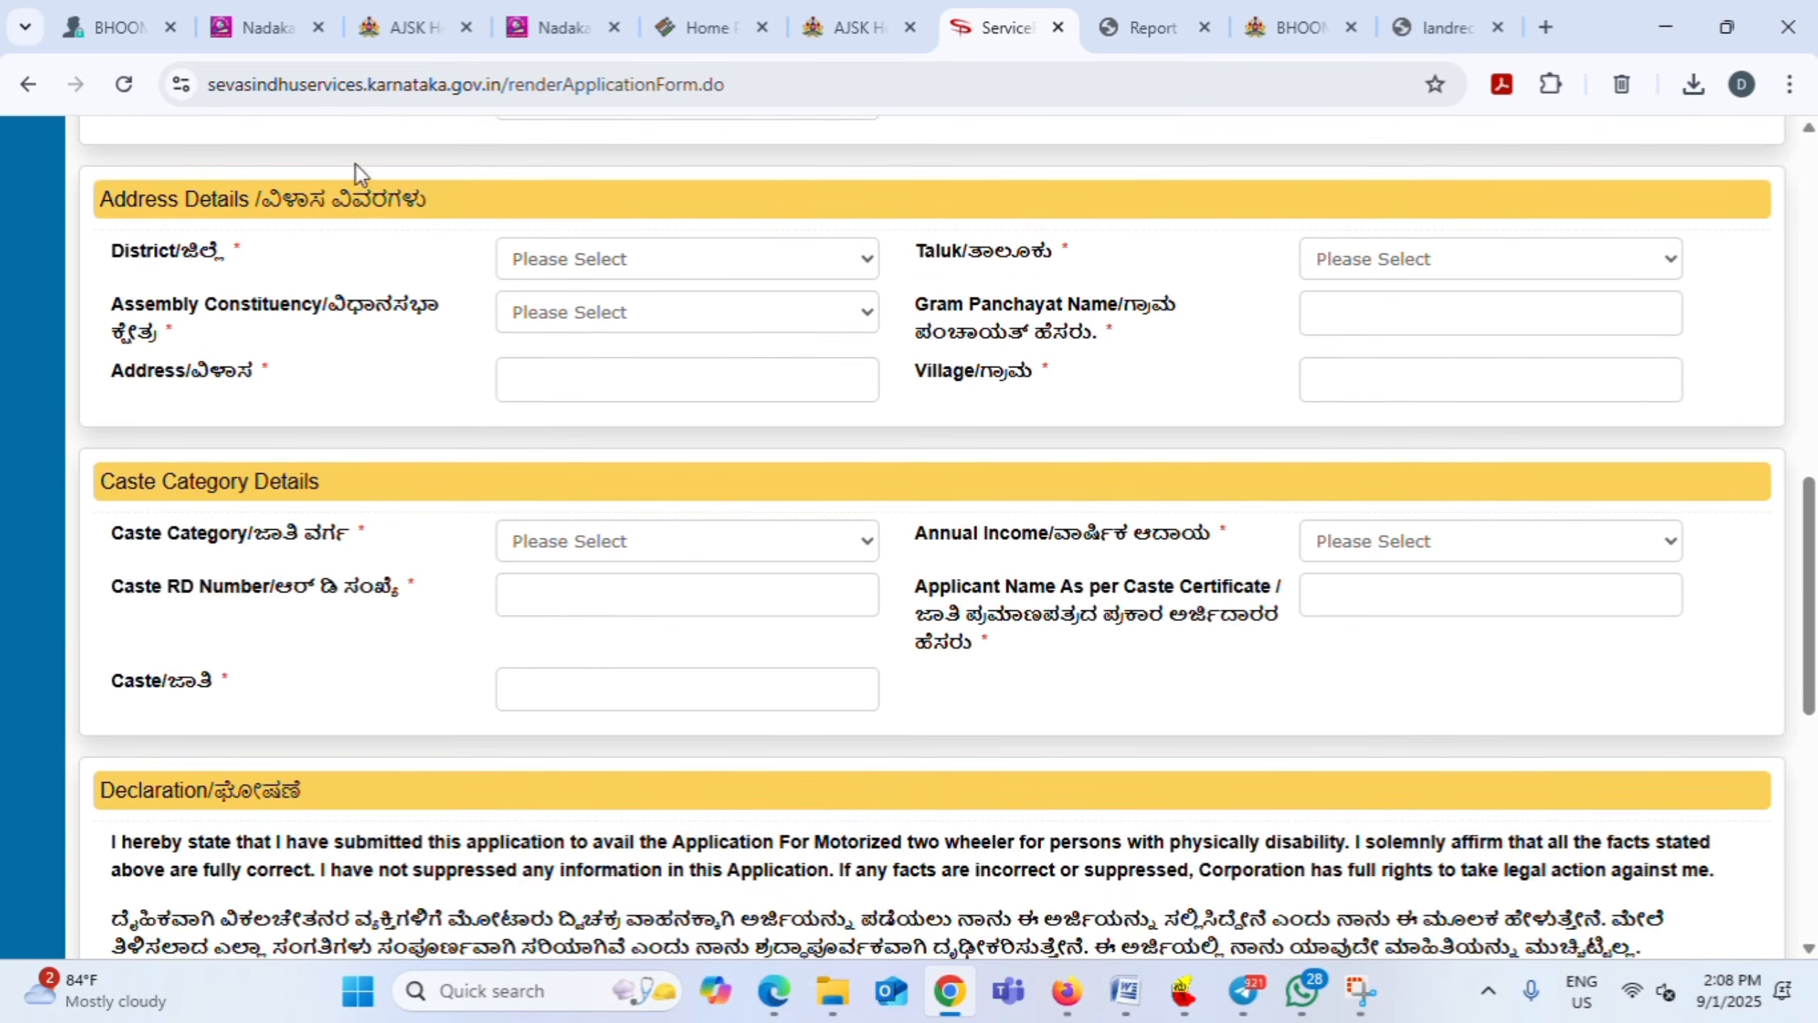
left_click(615, 262)
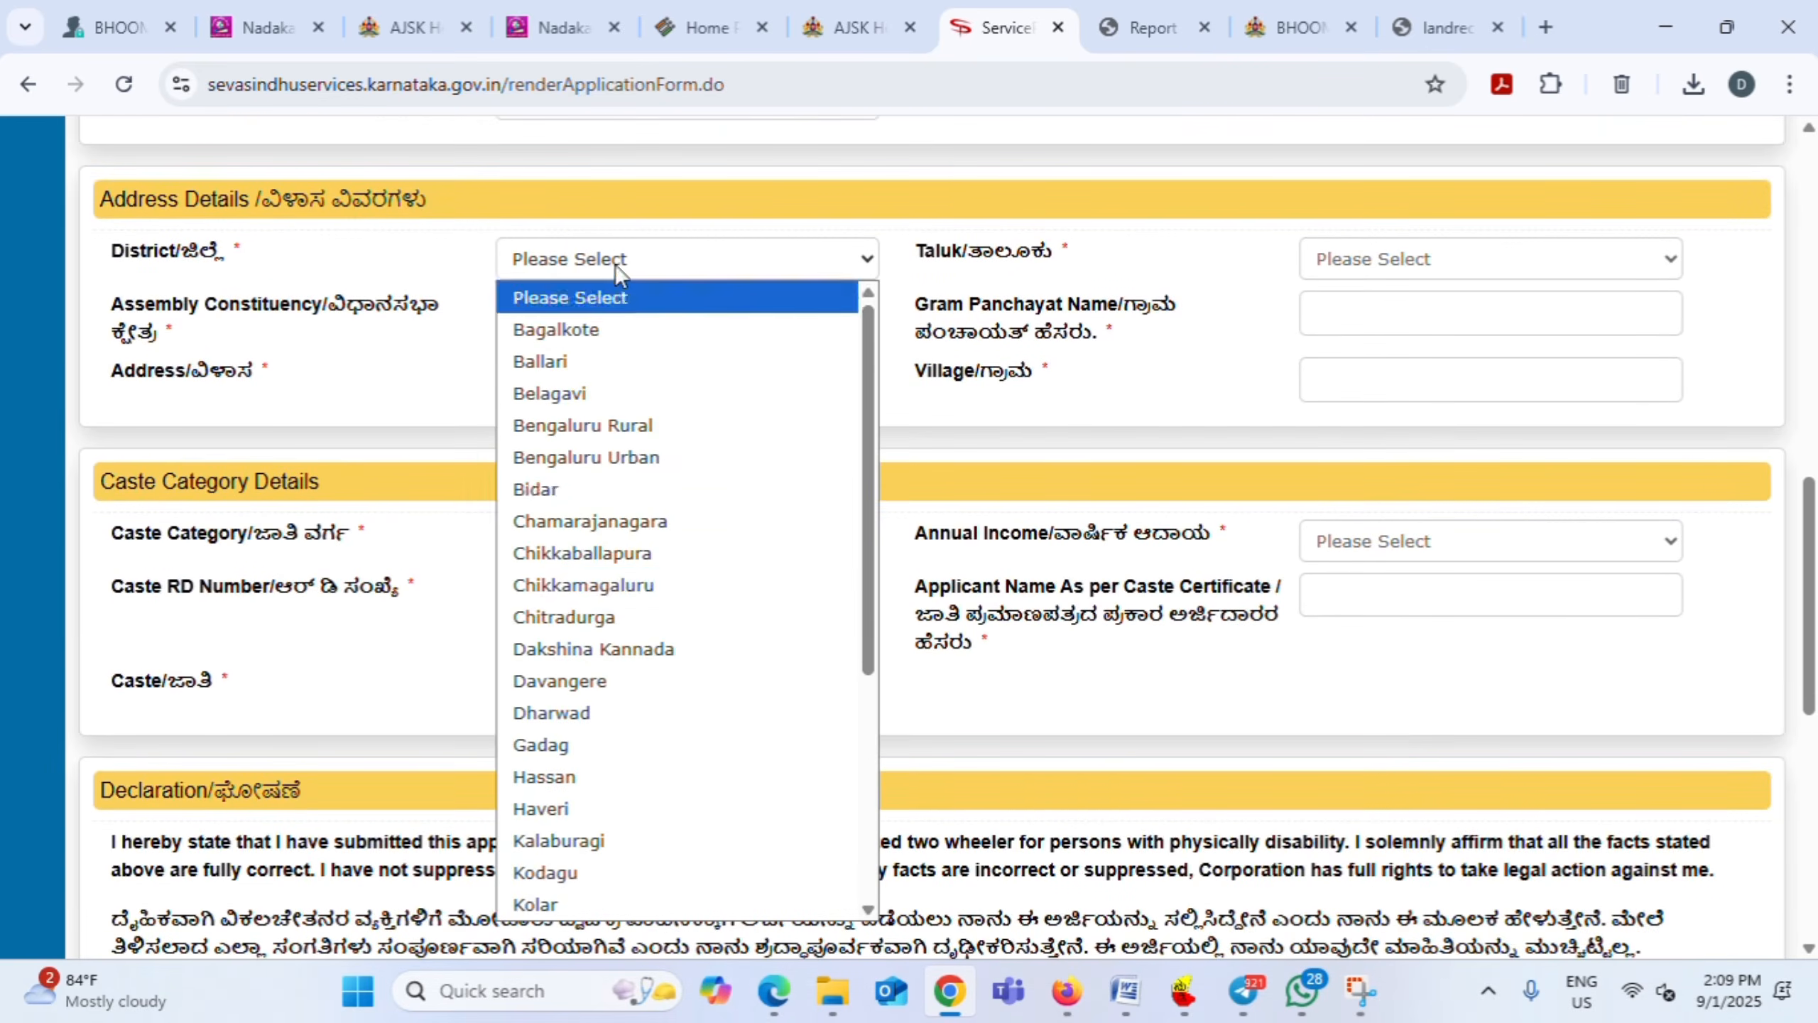
scroll(639, 583, "down", 5)
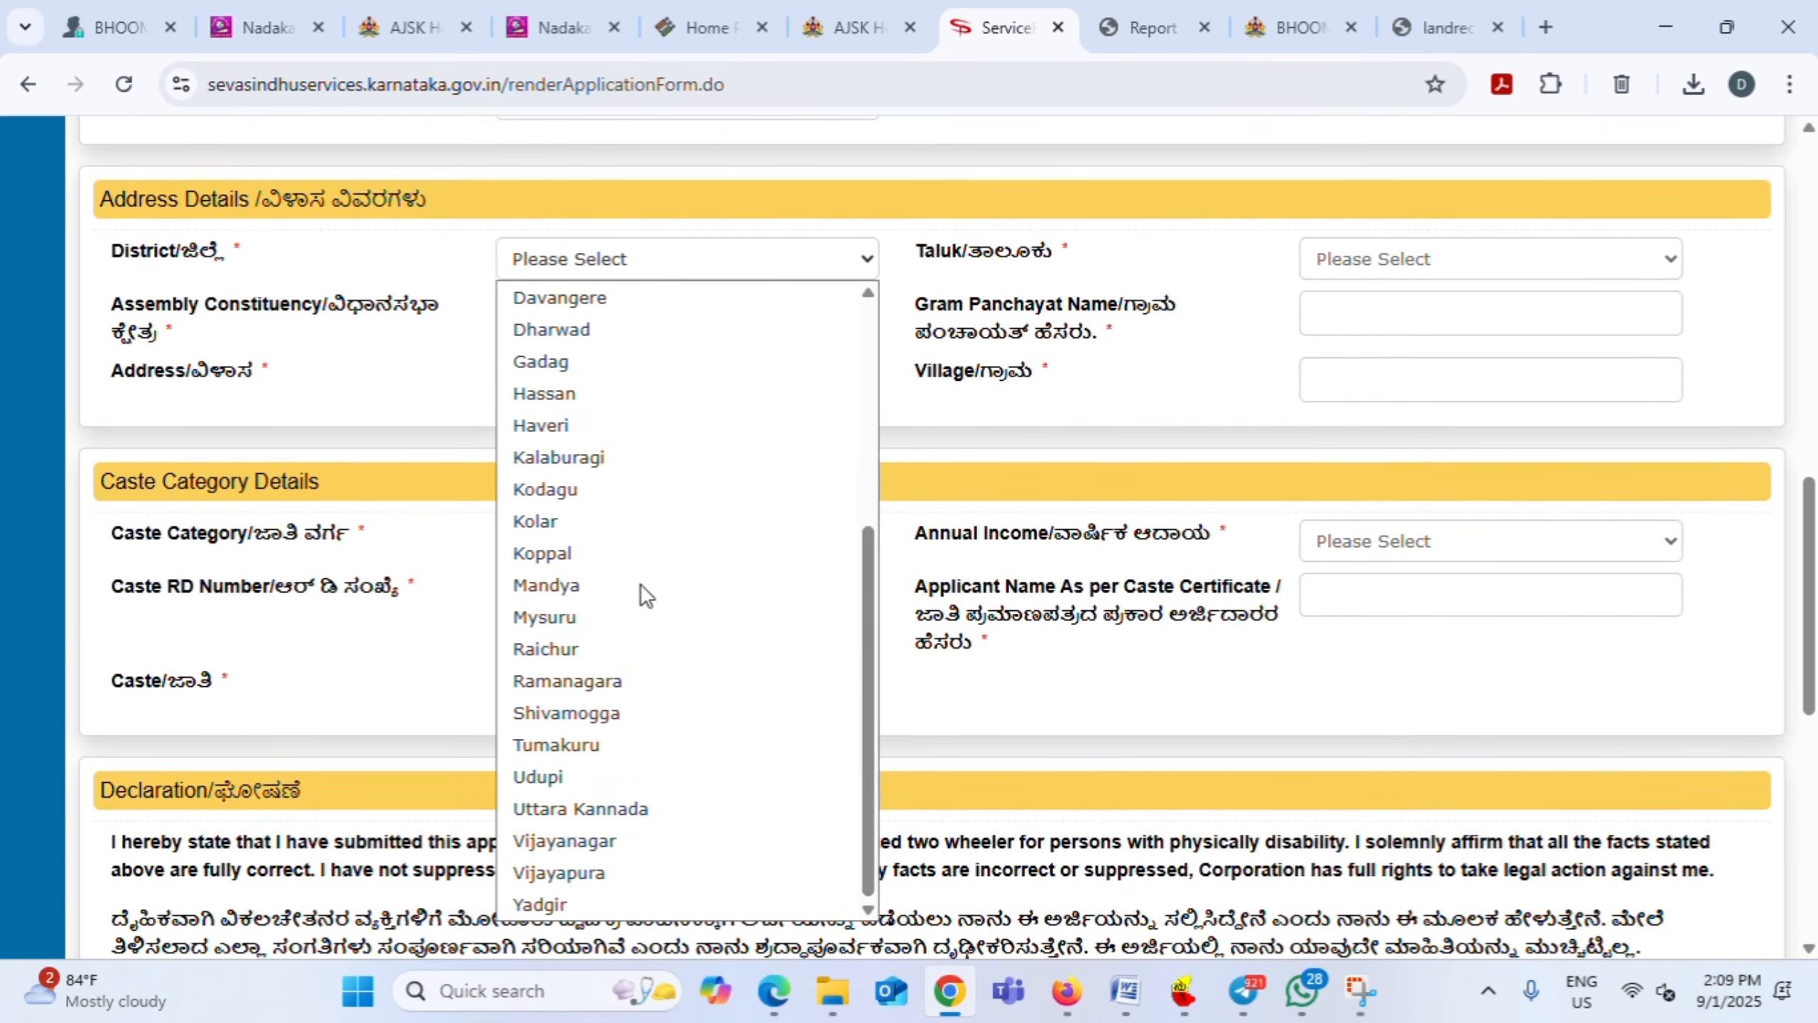
left_click(613, 896)
left_click(1432, 257)
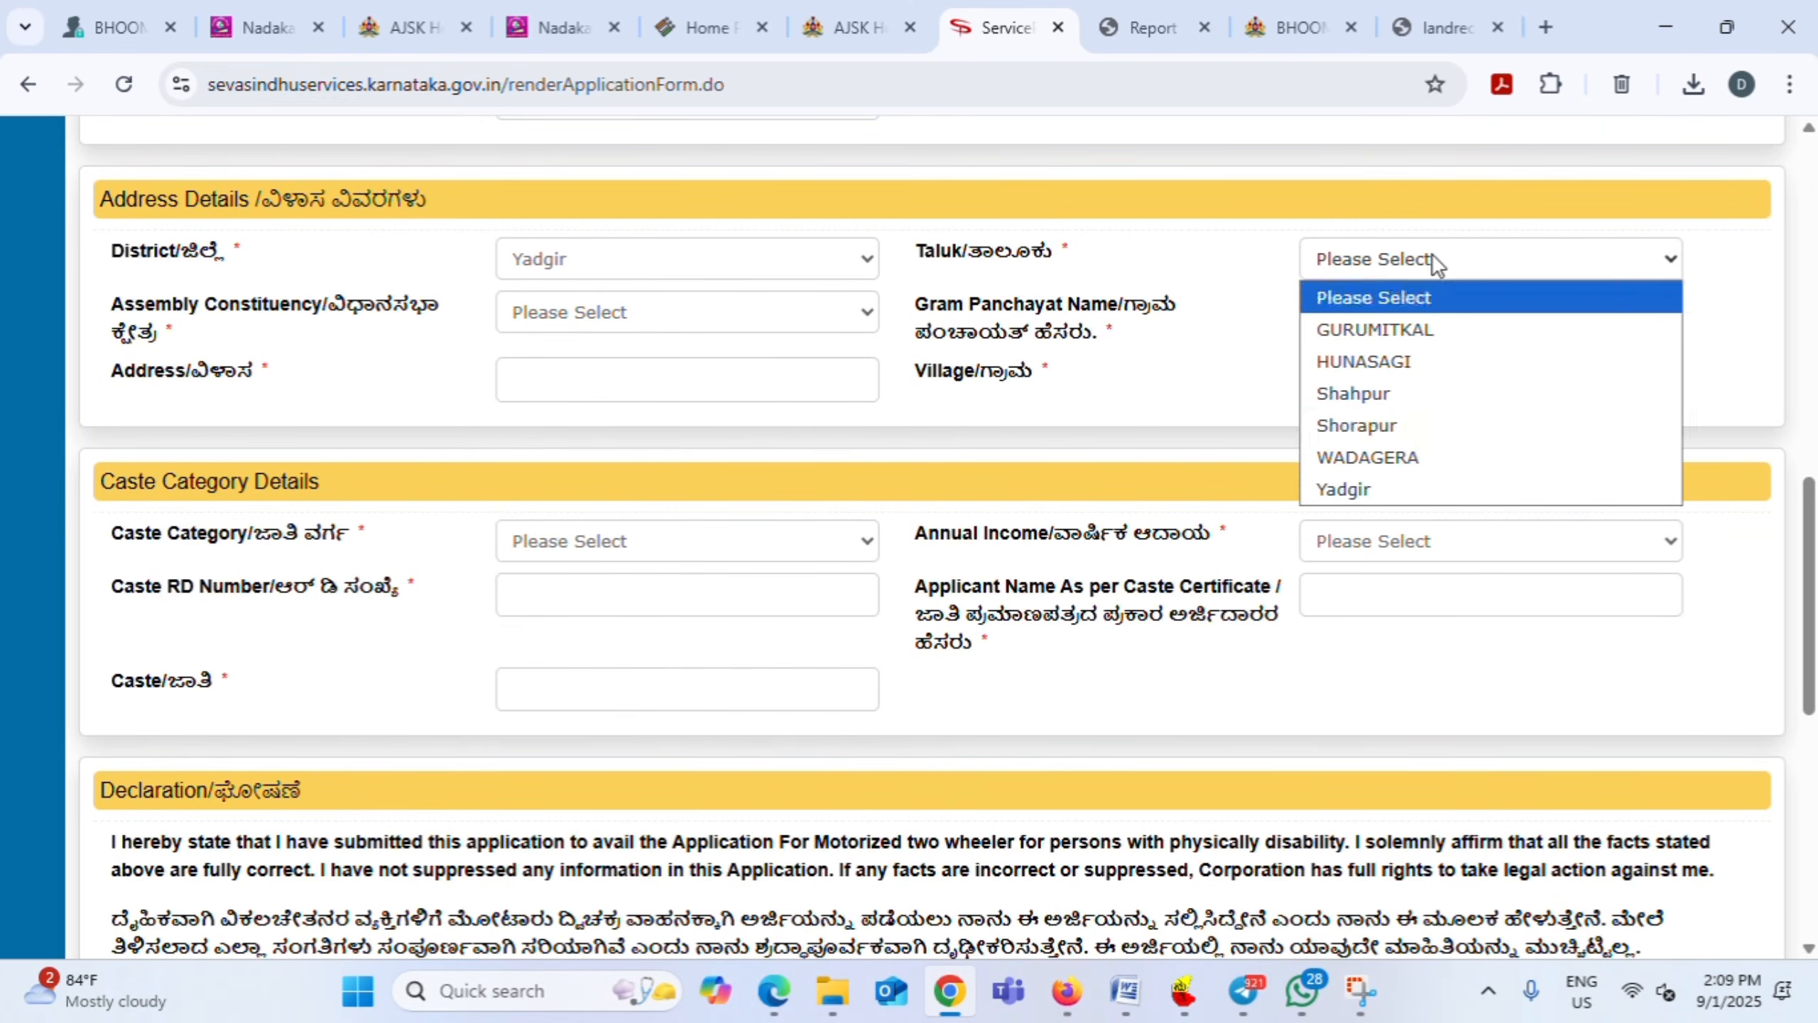
left_click(1421, 425)
left_click(596, 313)
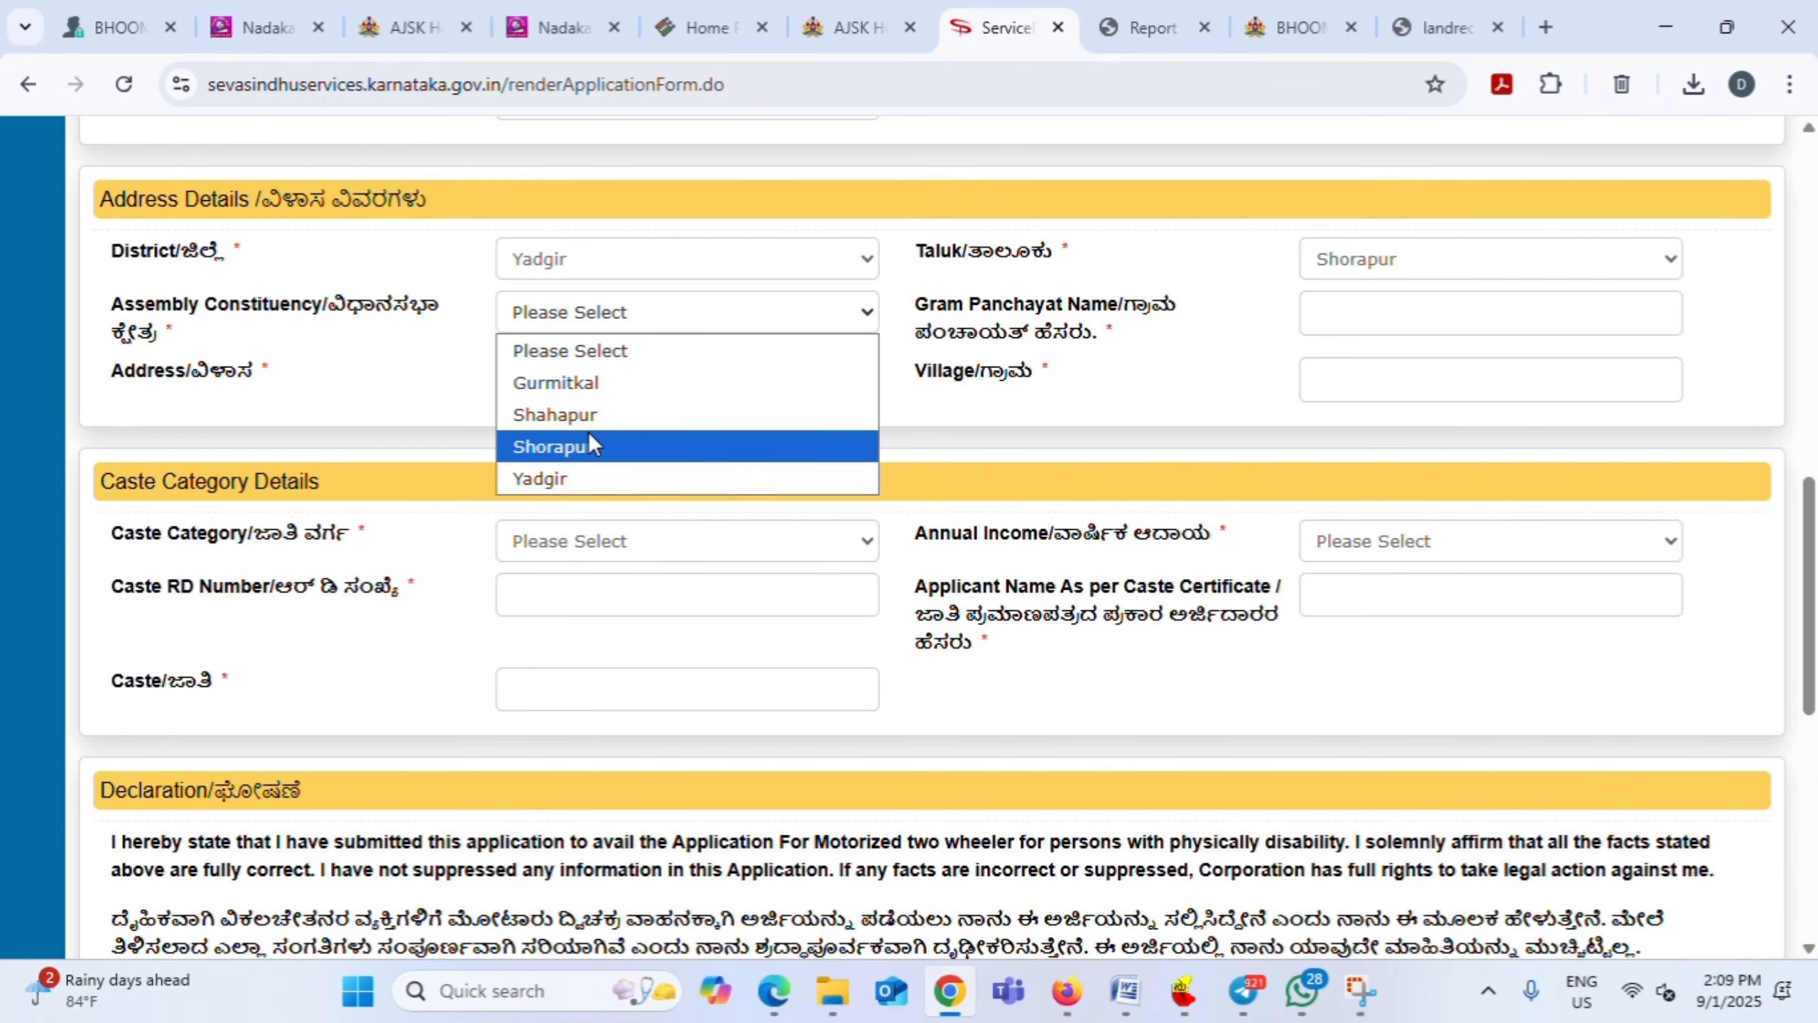
left_click(588, 446)
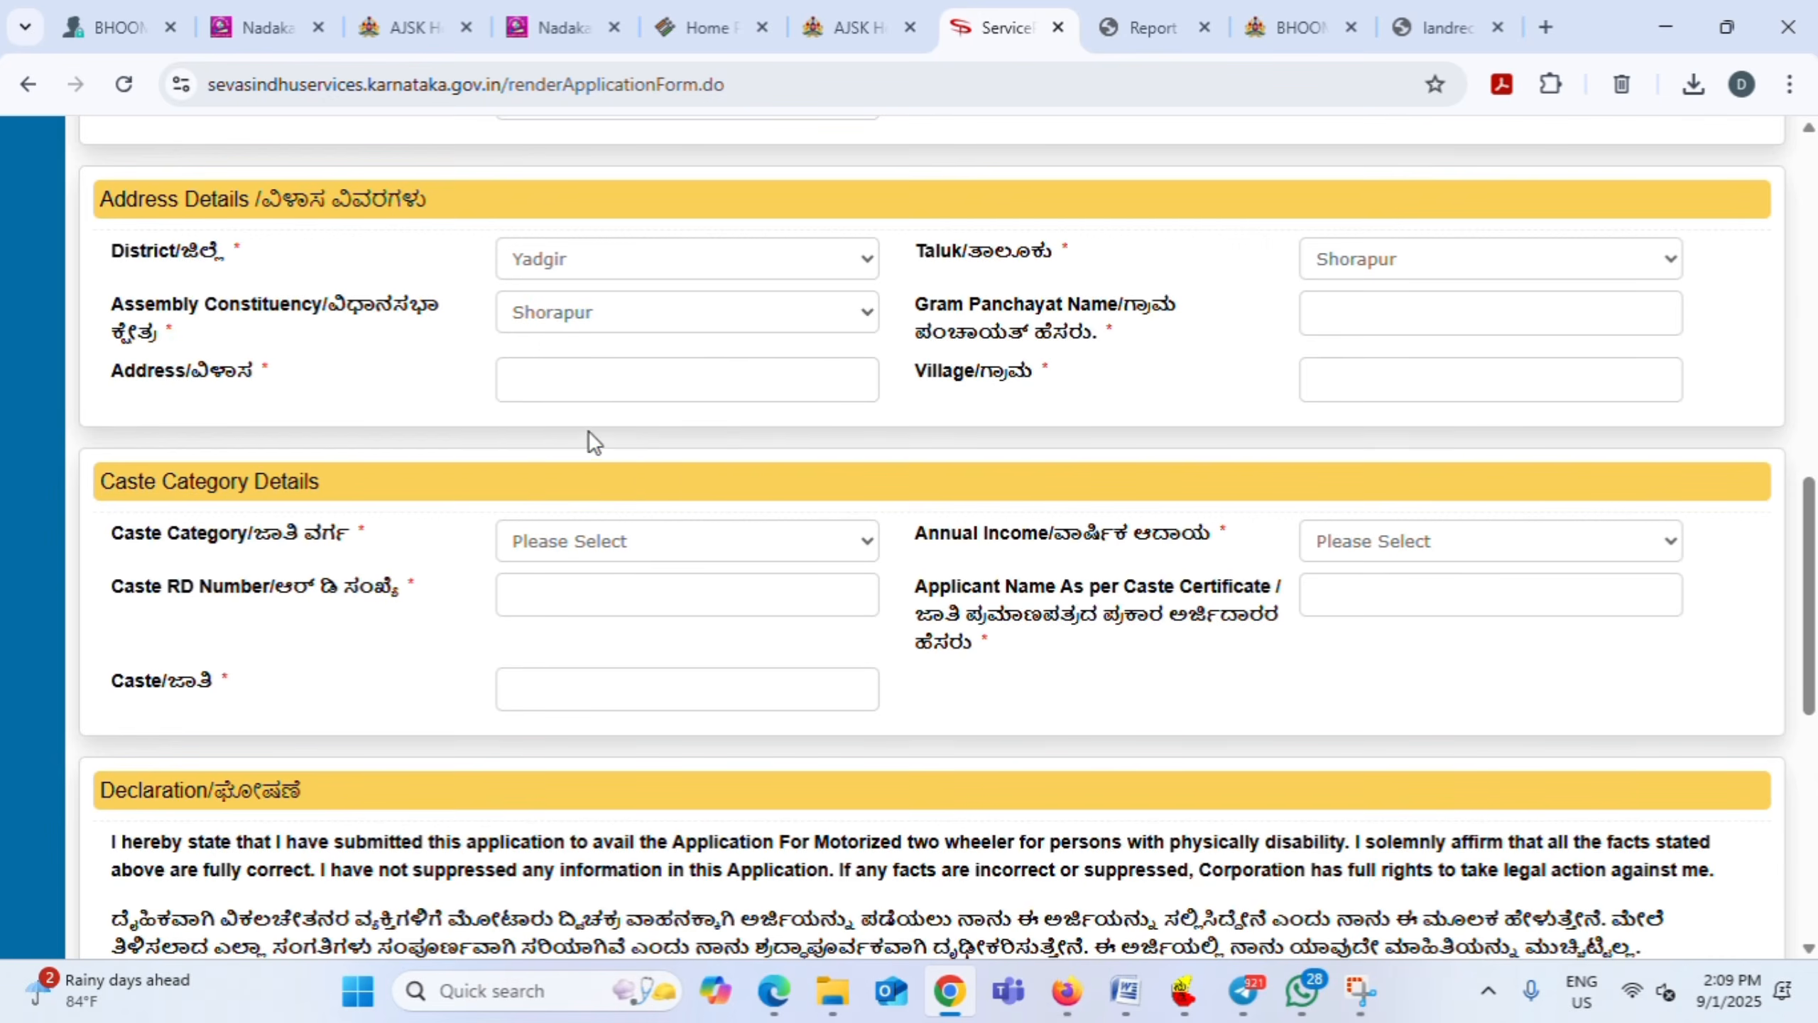
left_click(1385, 319)
In the Caste Category Details, set the caste category to General Category and the annual income to "Rural Upto 2 Lakha"
scroll(616, 578, "down", 4)
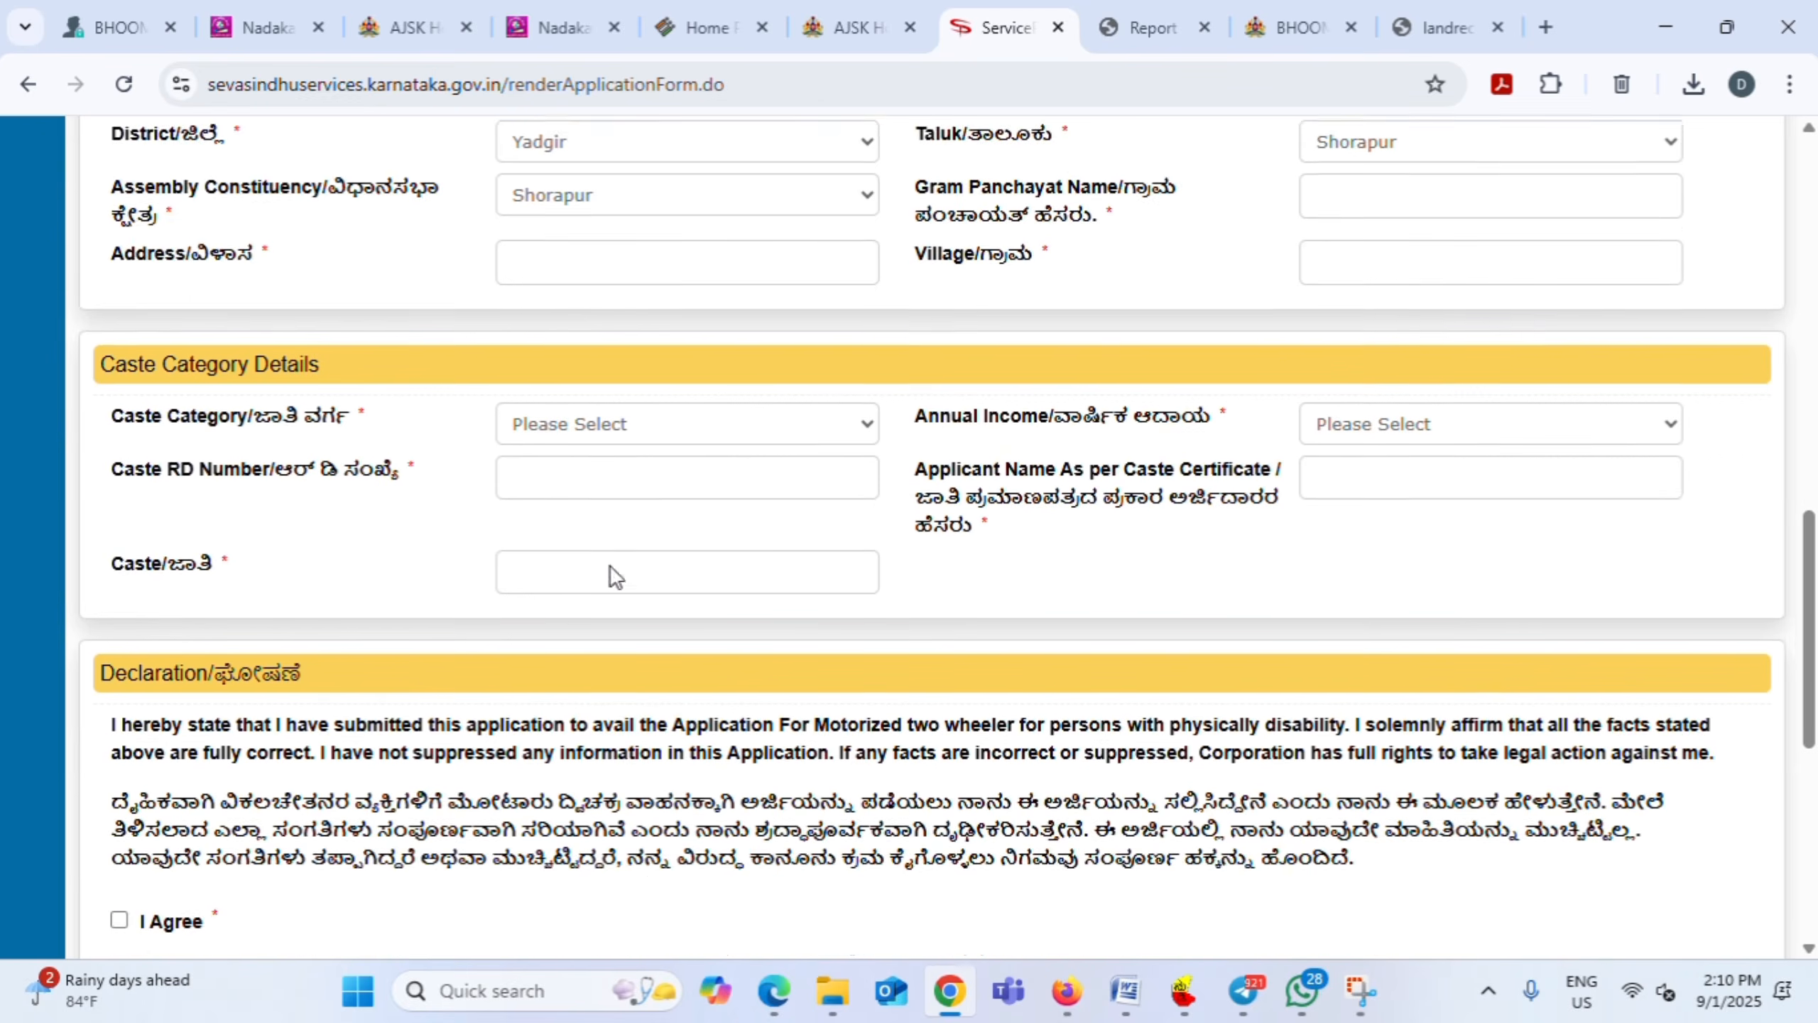
left_click(555, 287)
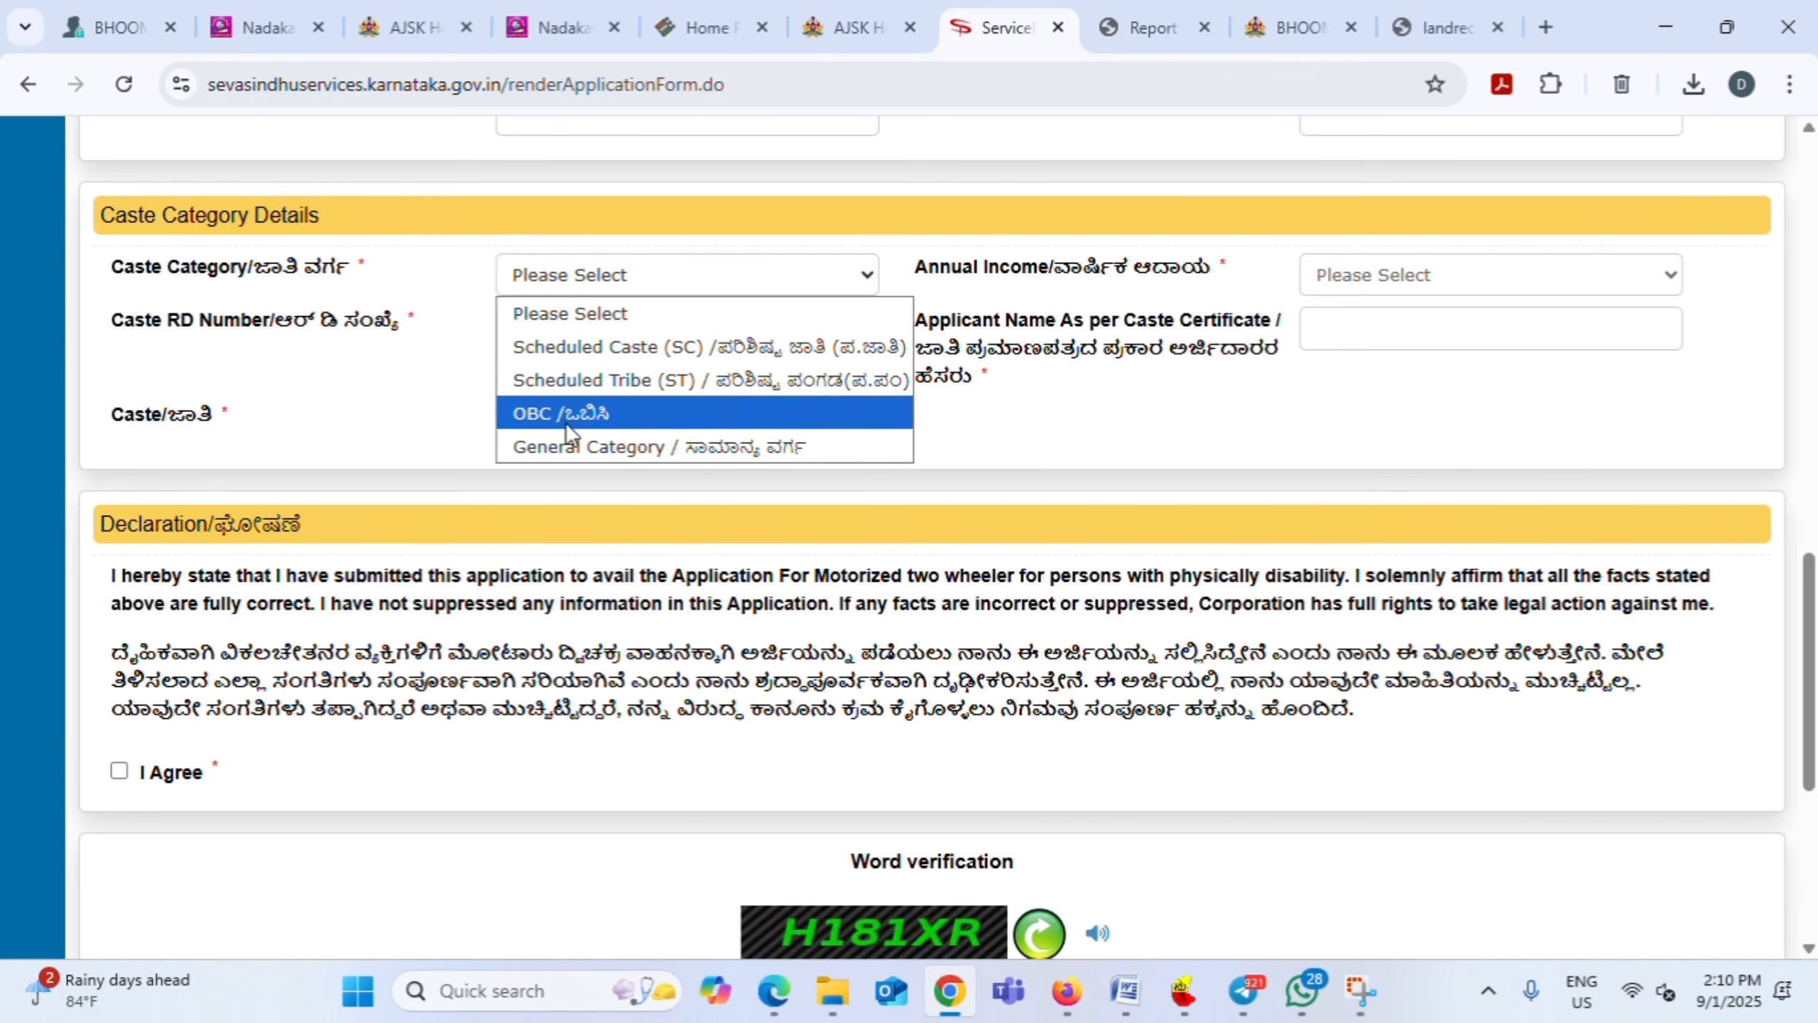
left_click(562, 447)
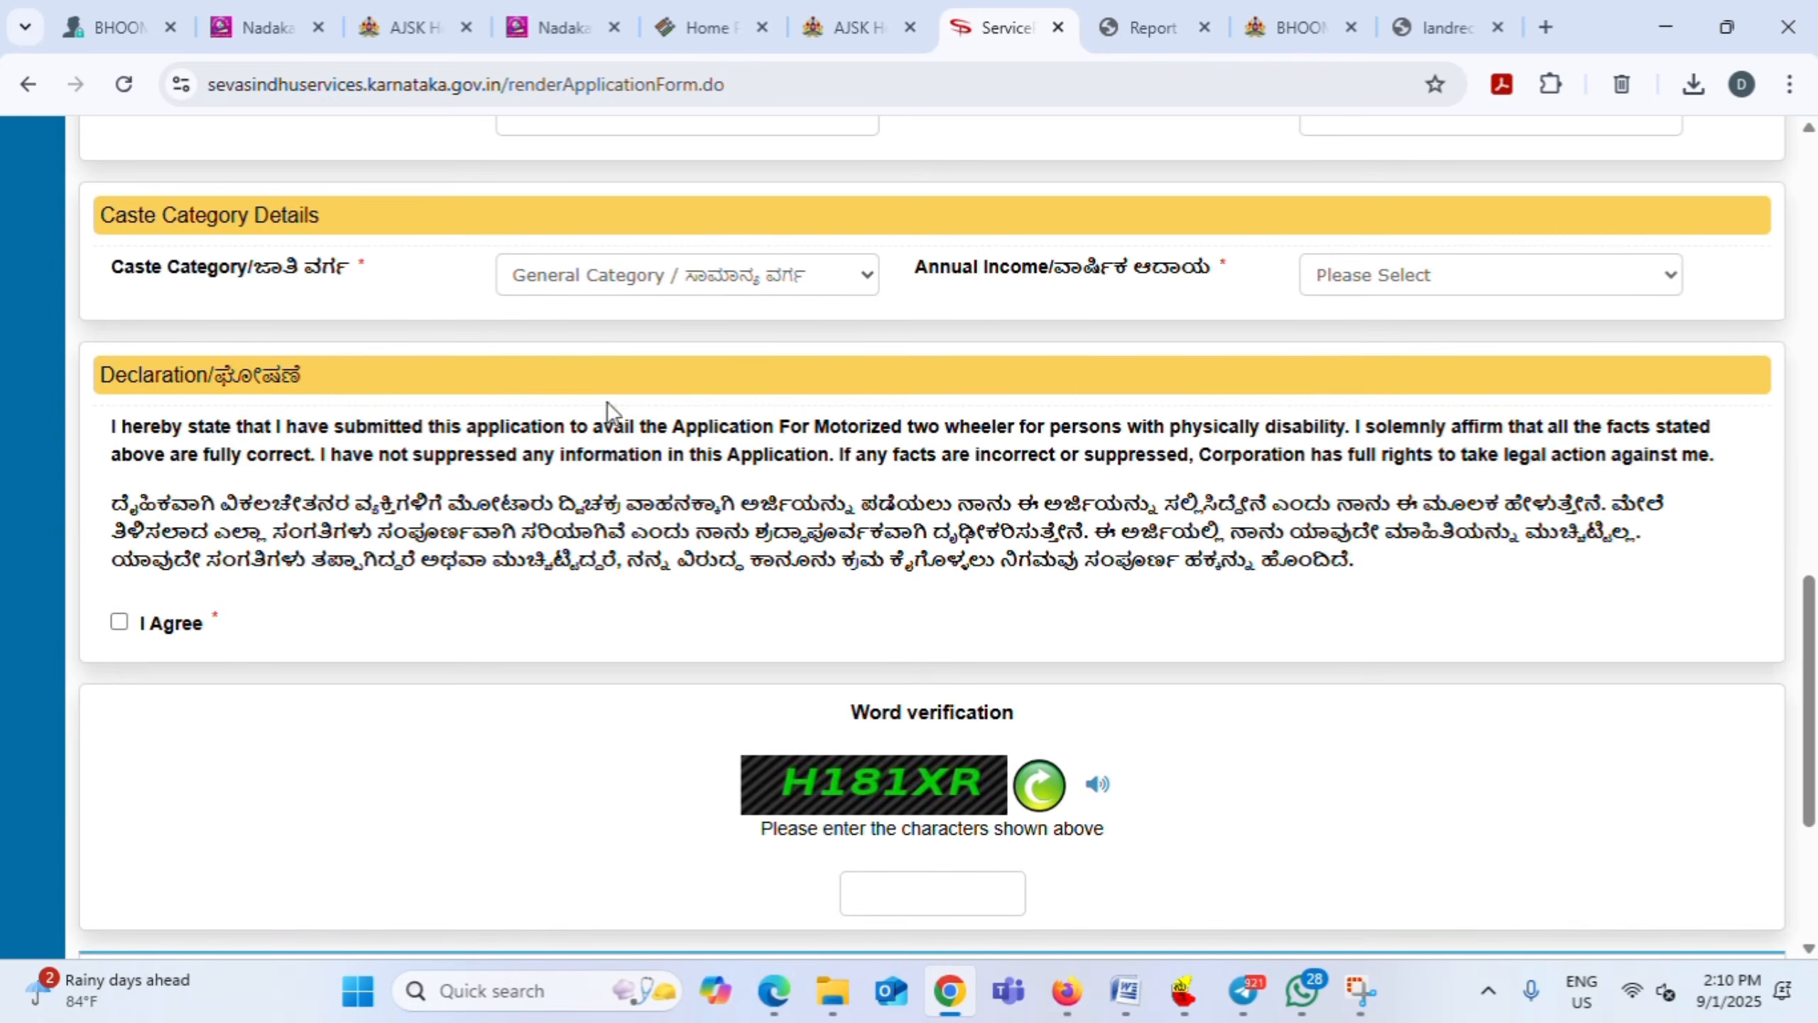
left_click(1360, 286)
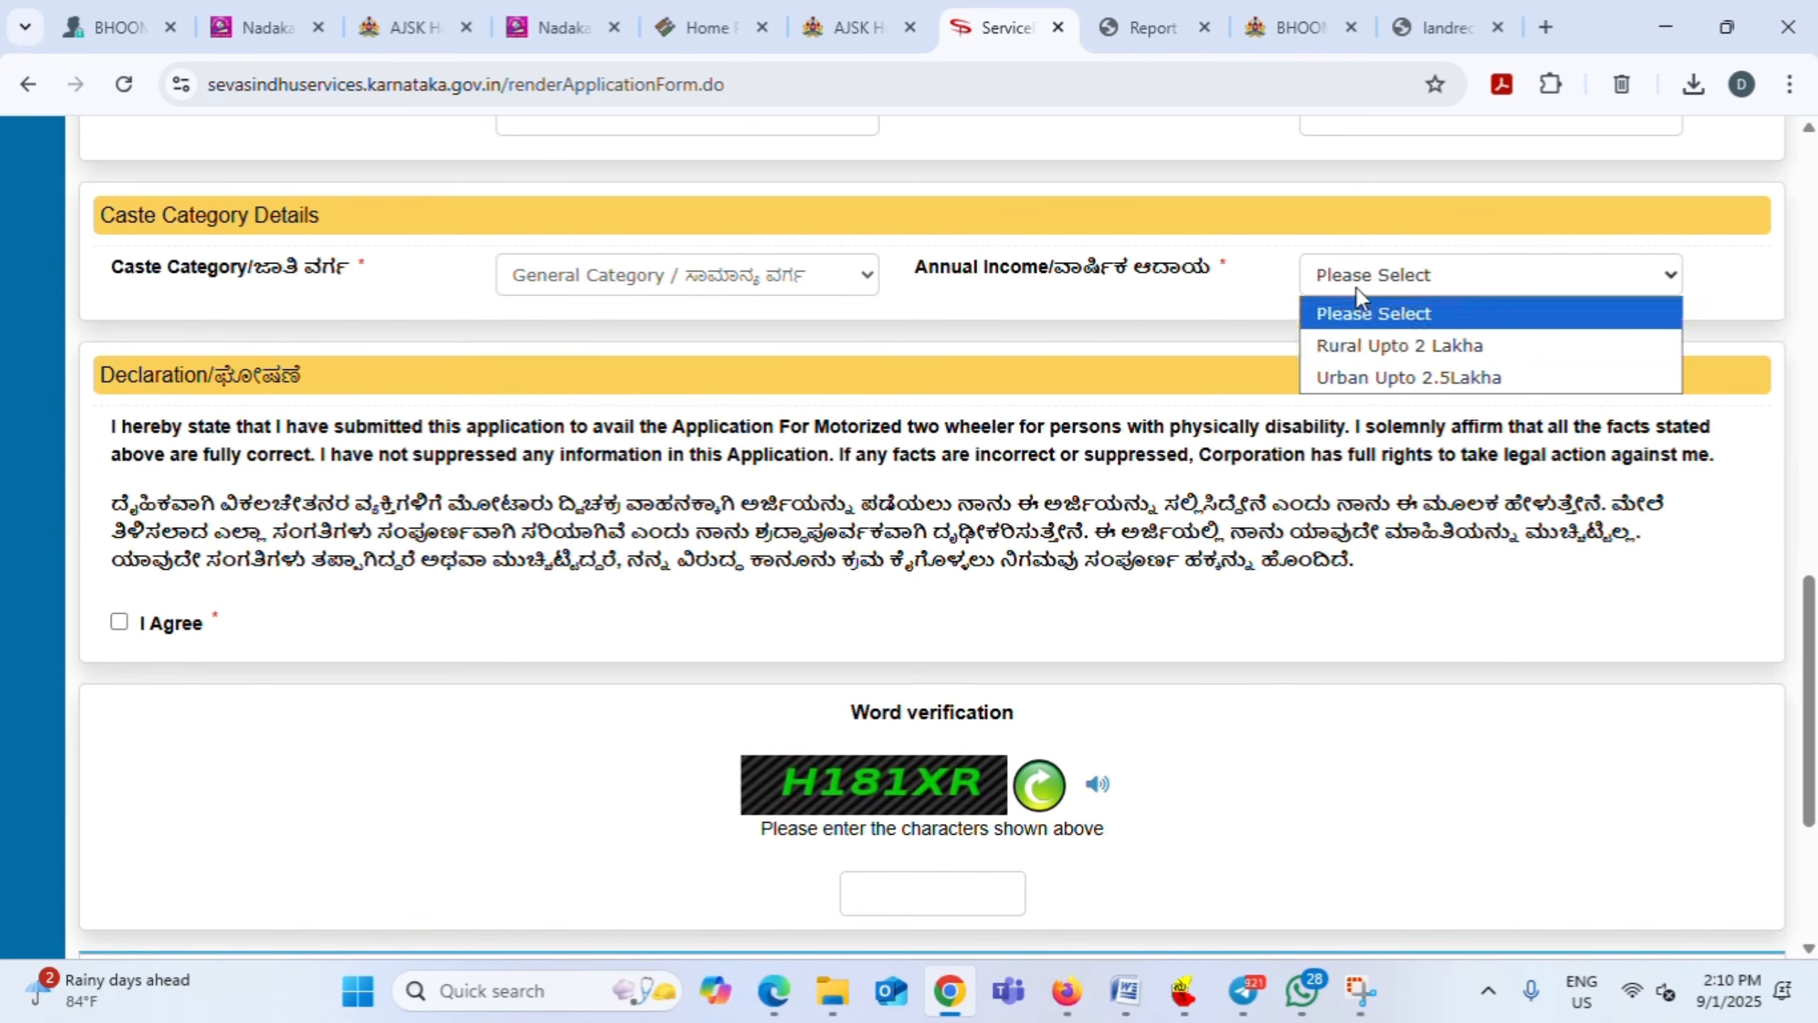
left_click(1368, 353)
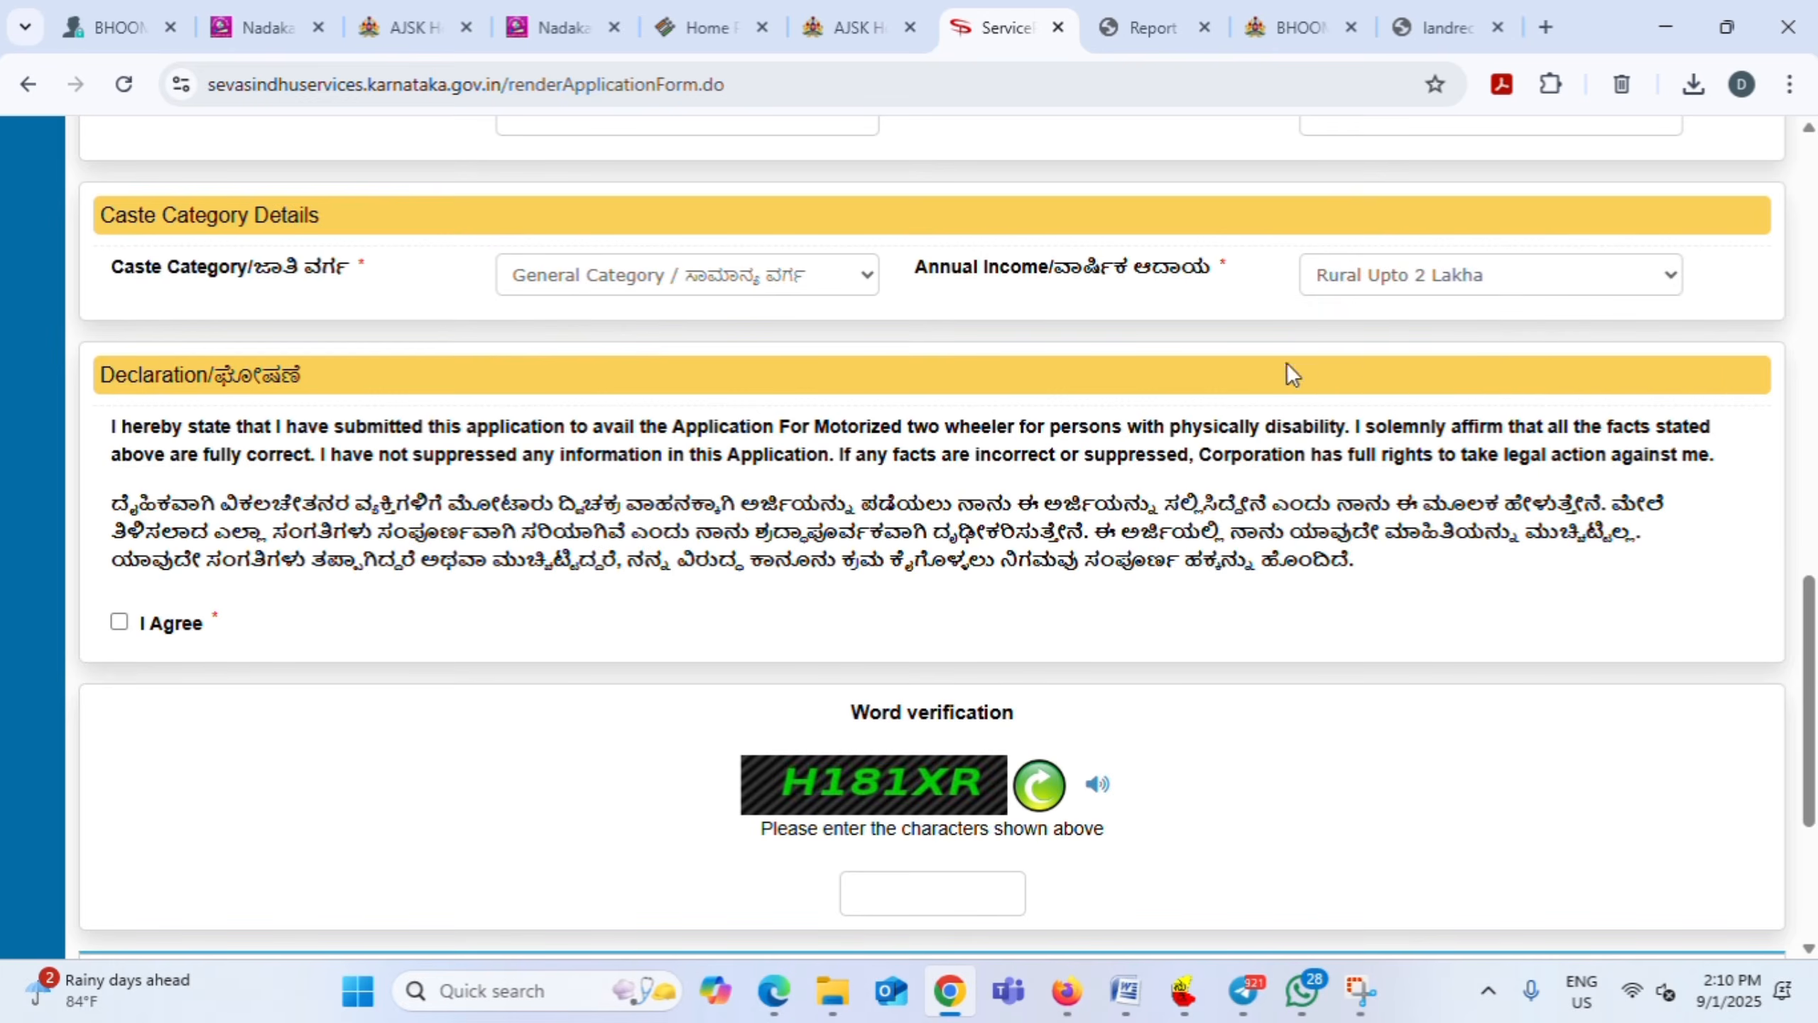
Agree to the declaration, enter the word verification code and submit the application form
left_click(119, 620)
left_click(893, 899)
type("H181XR")
scroll(1026, 704, "down", 3)
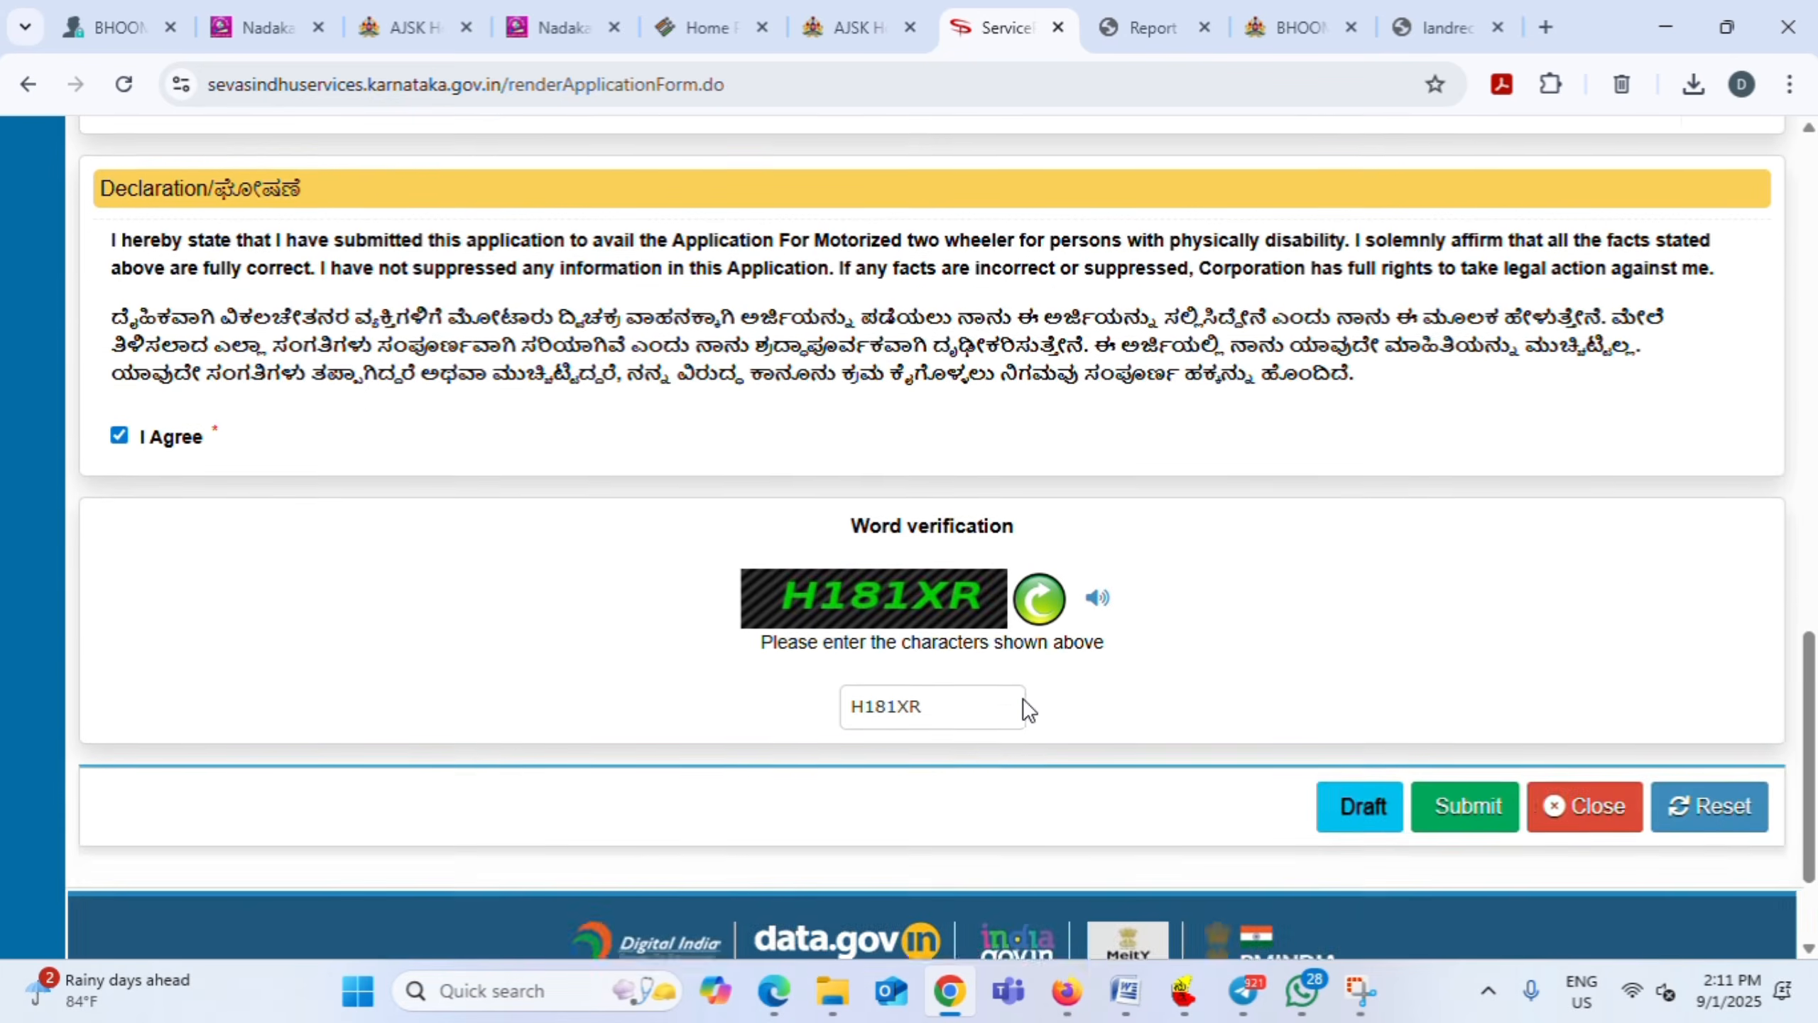
scroll(1025, 703, "down", 1)
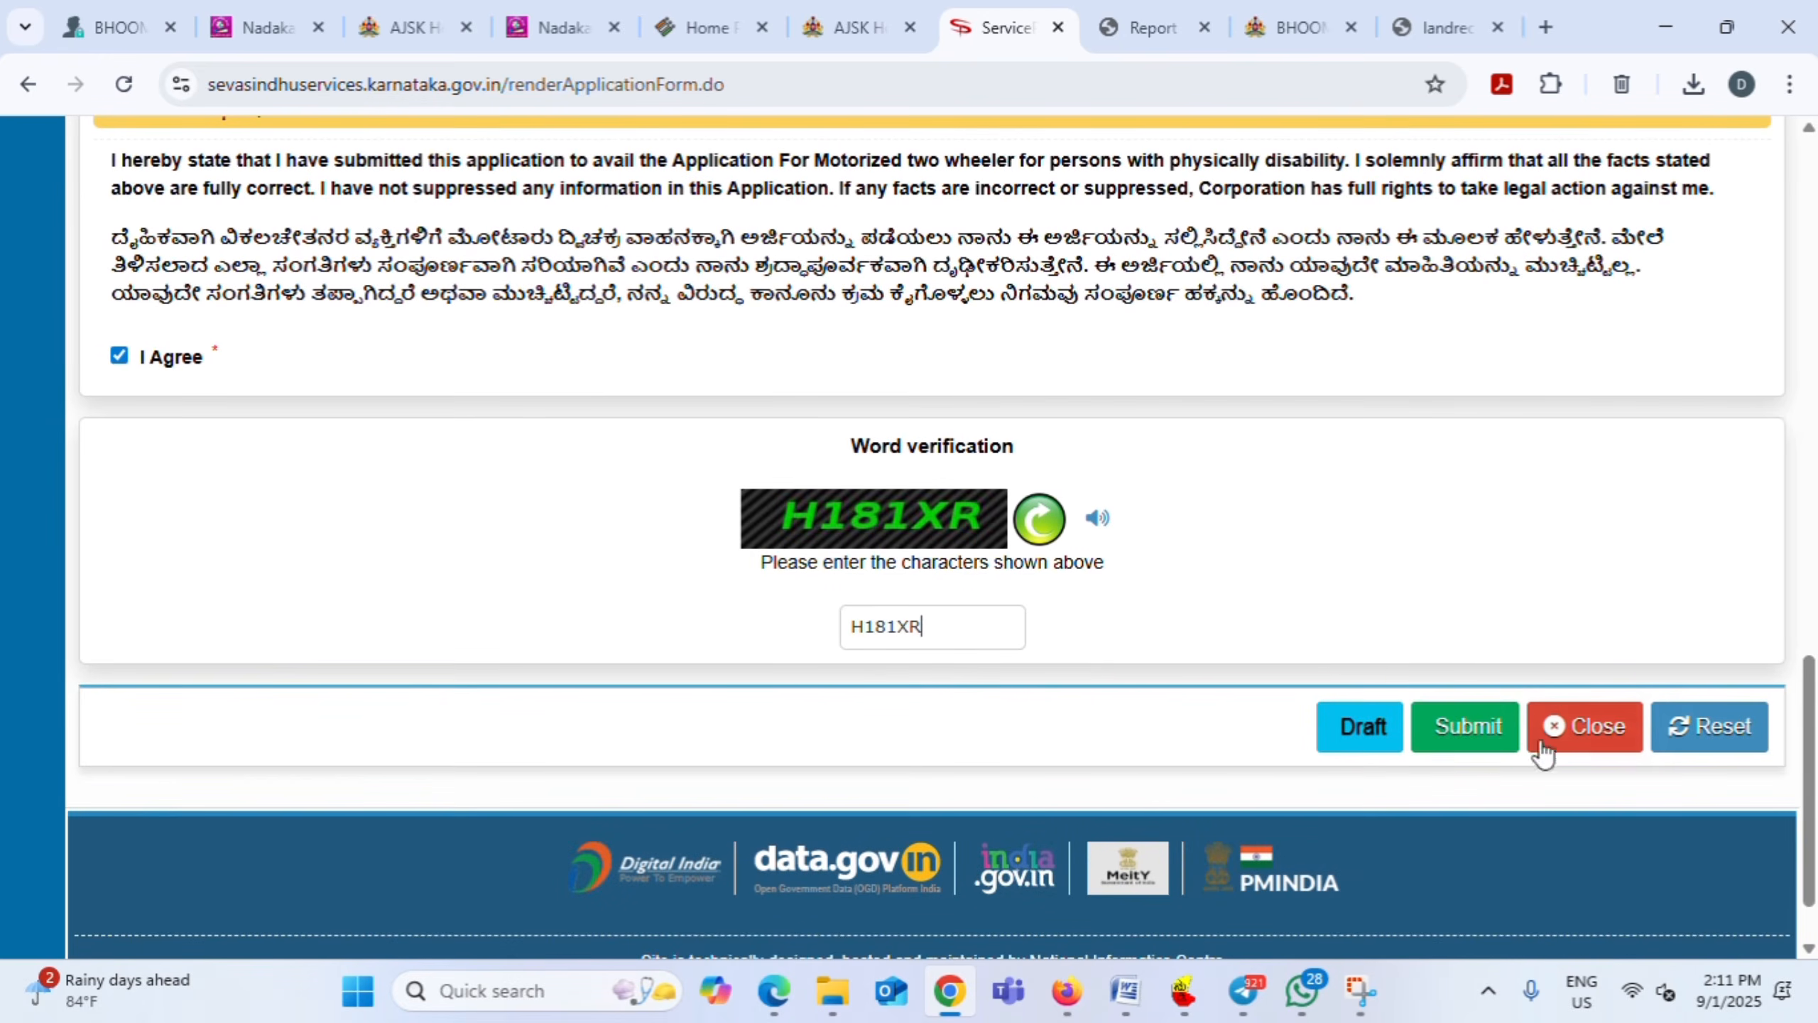
left_click(1446, 730)
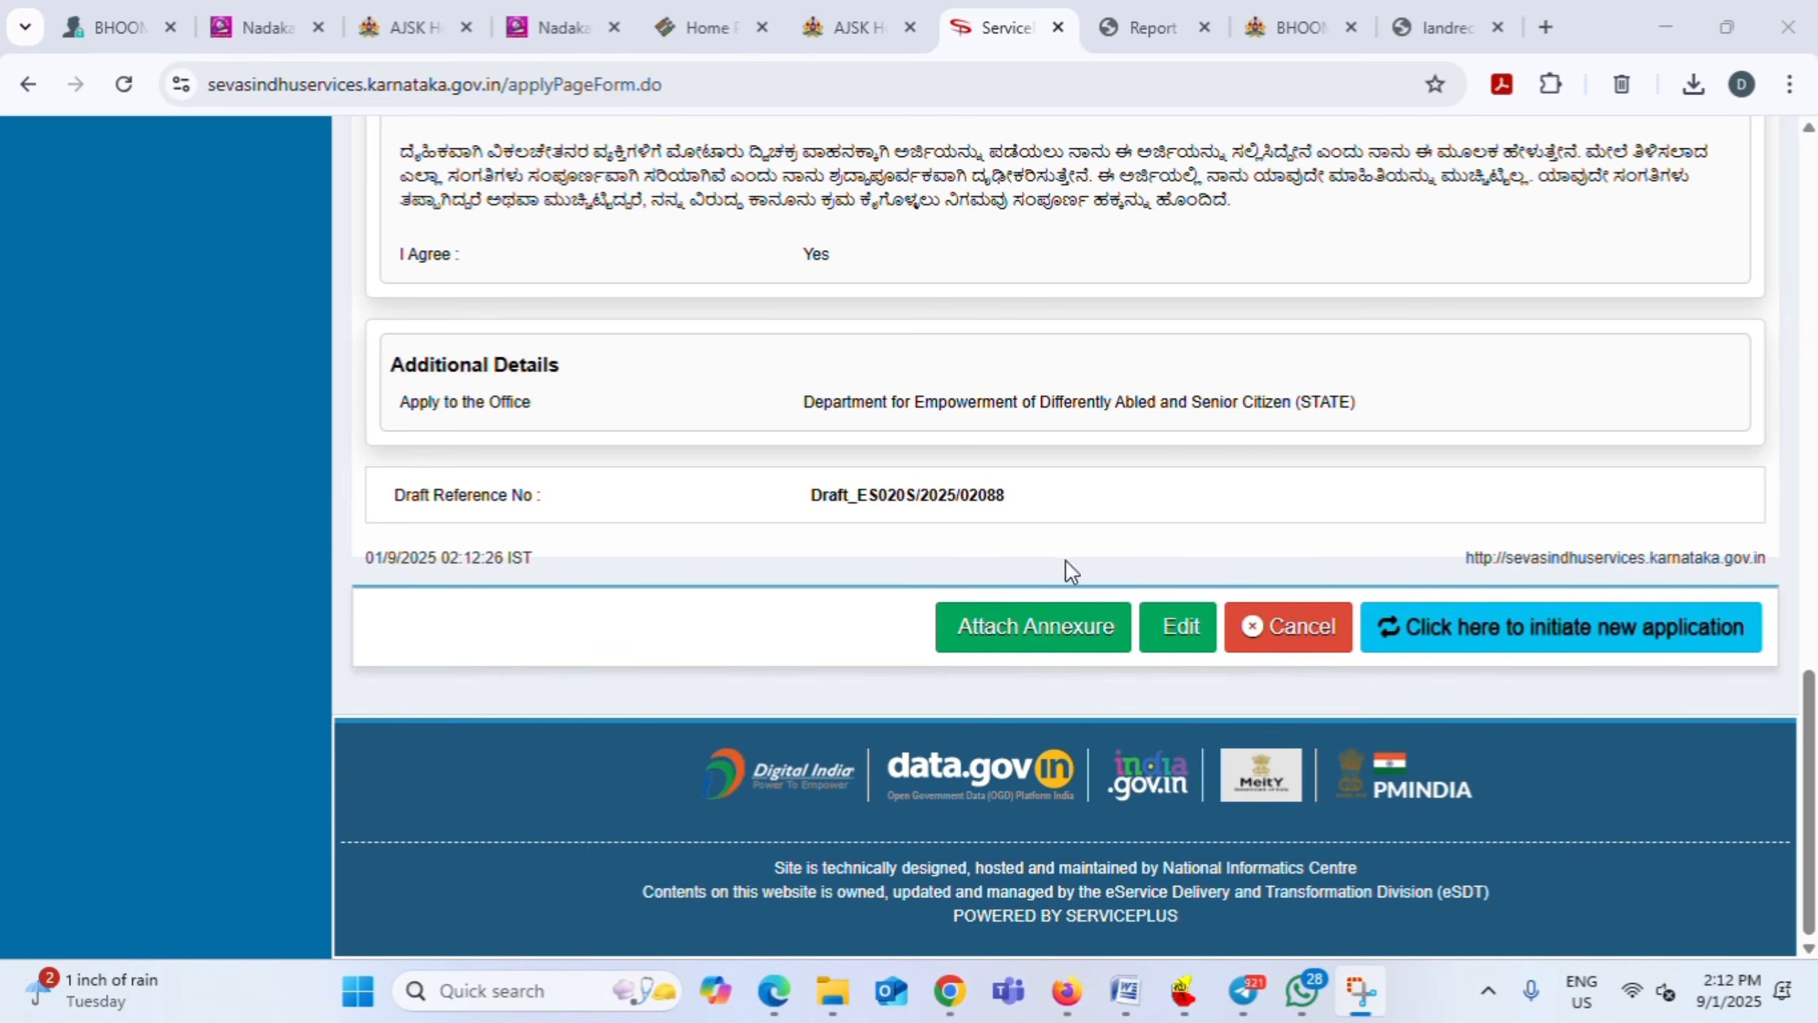
Proceed to attaching annexures and choose the enclosure documents for the passport size photo, UDID card and Tehsildar residence proof
left_click(1009, 625)
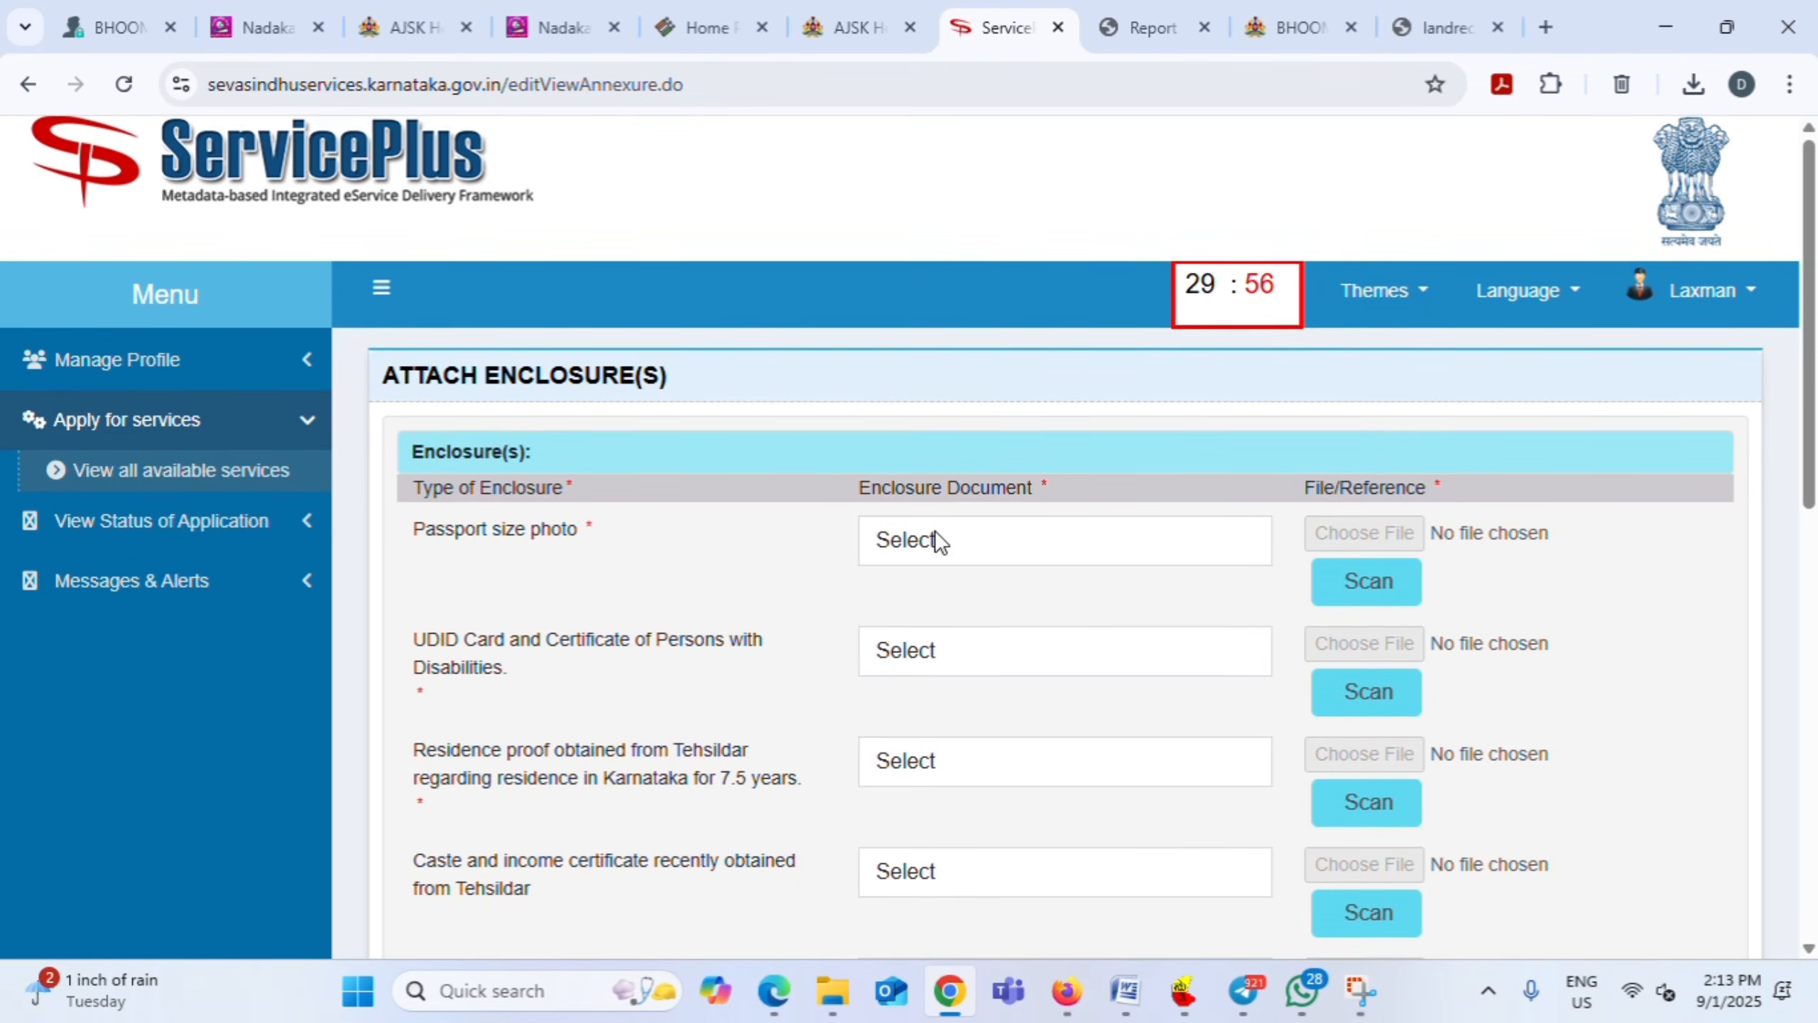
scroll(937, 532, "down", 2)
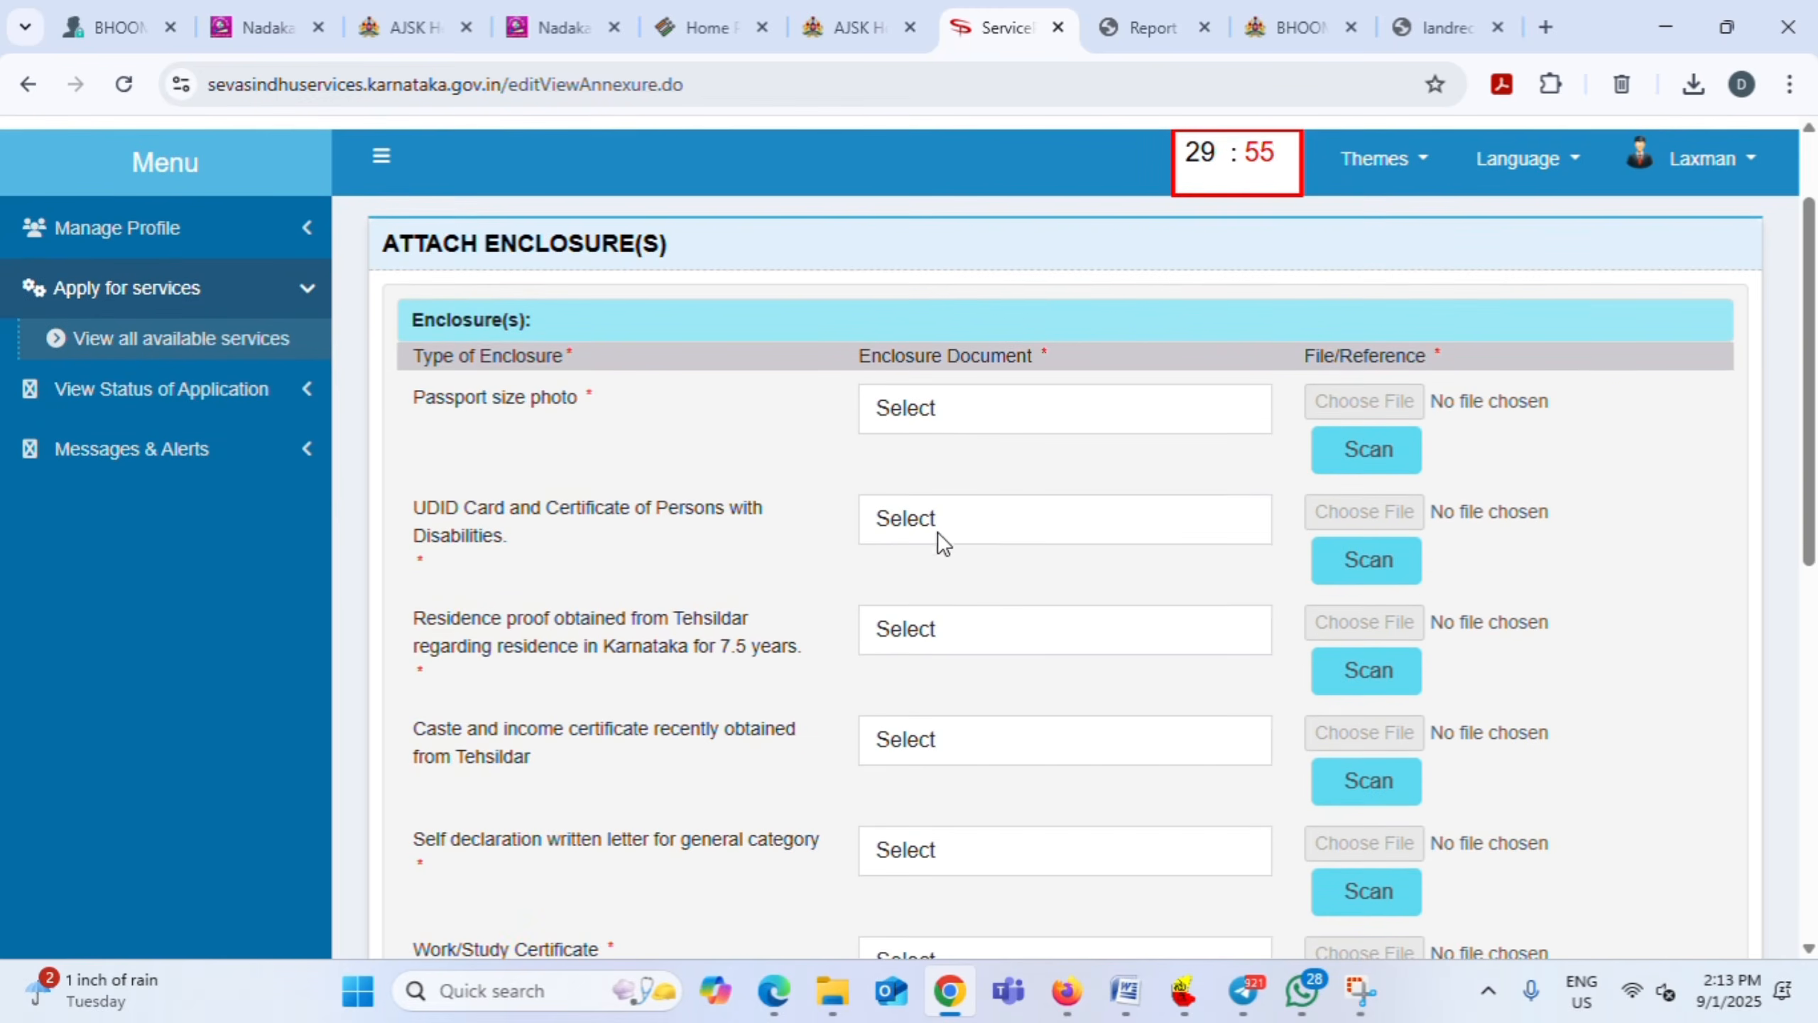
left_click(920, 409)
left_click(923, 486)
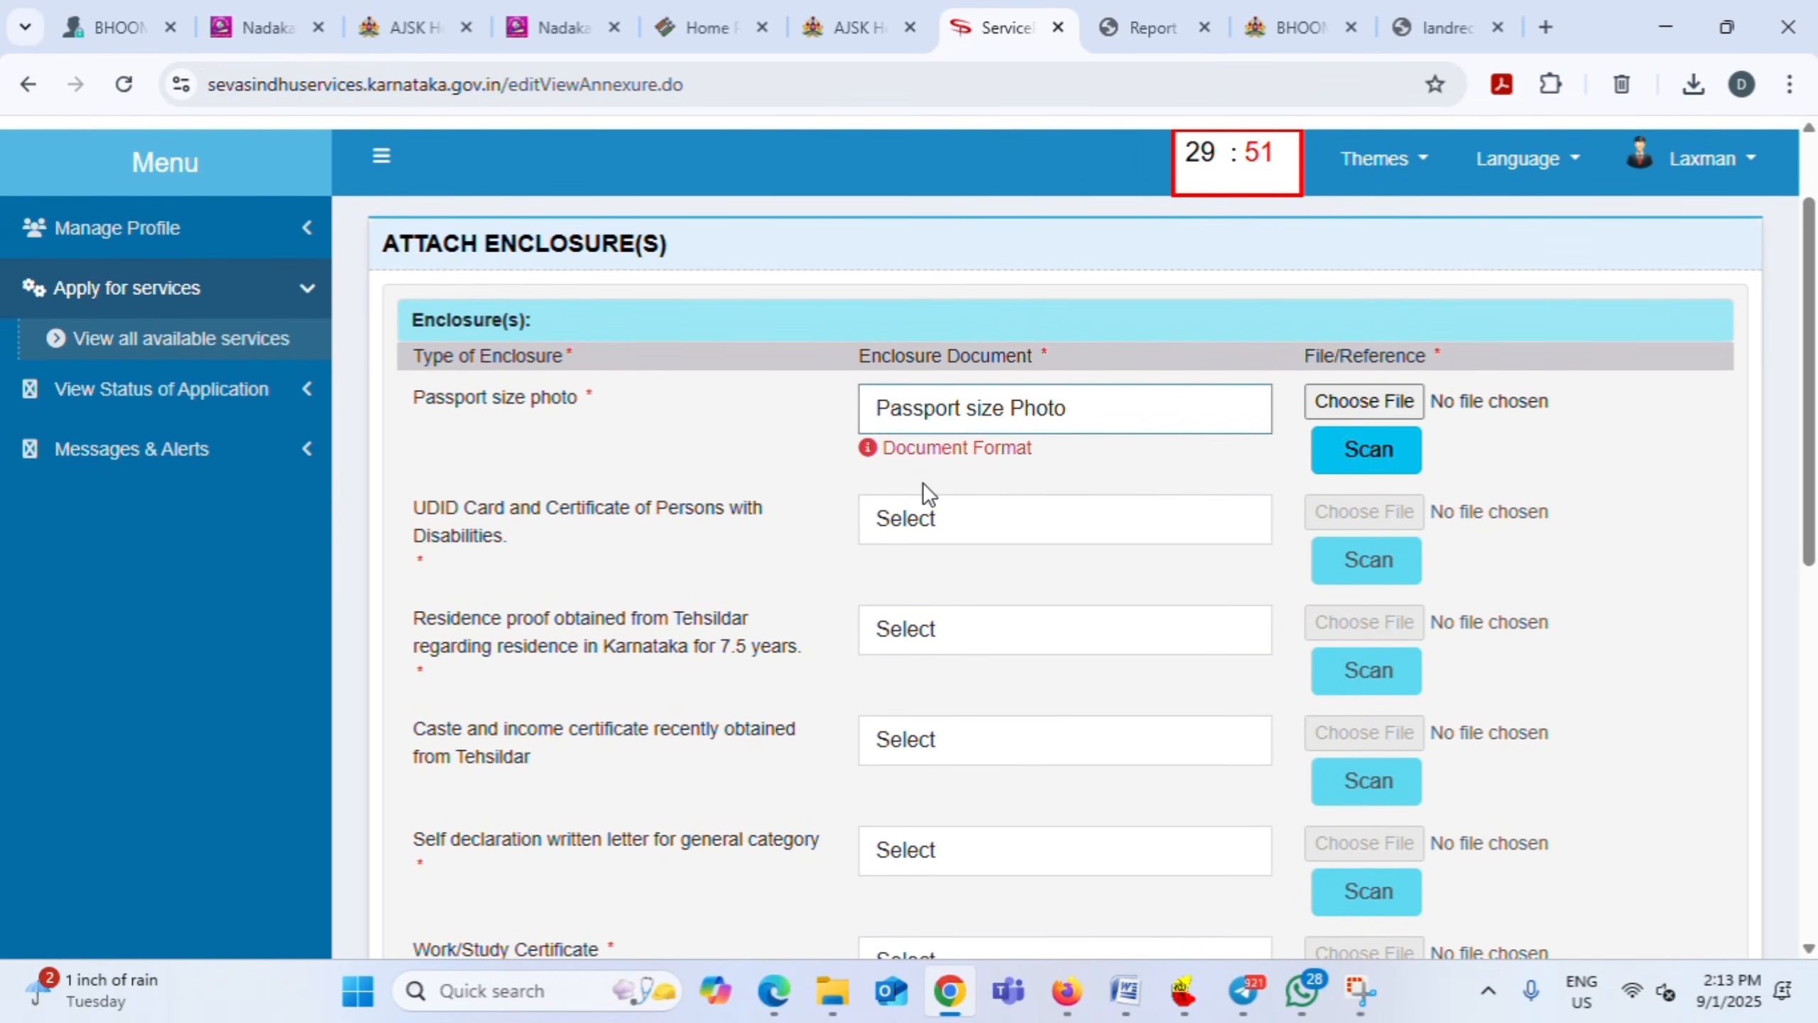
left_click(932, 514)
left_click(933, 598)
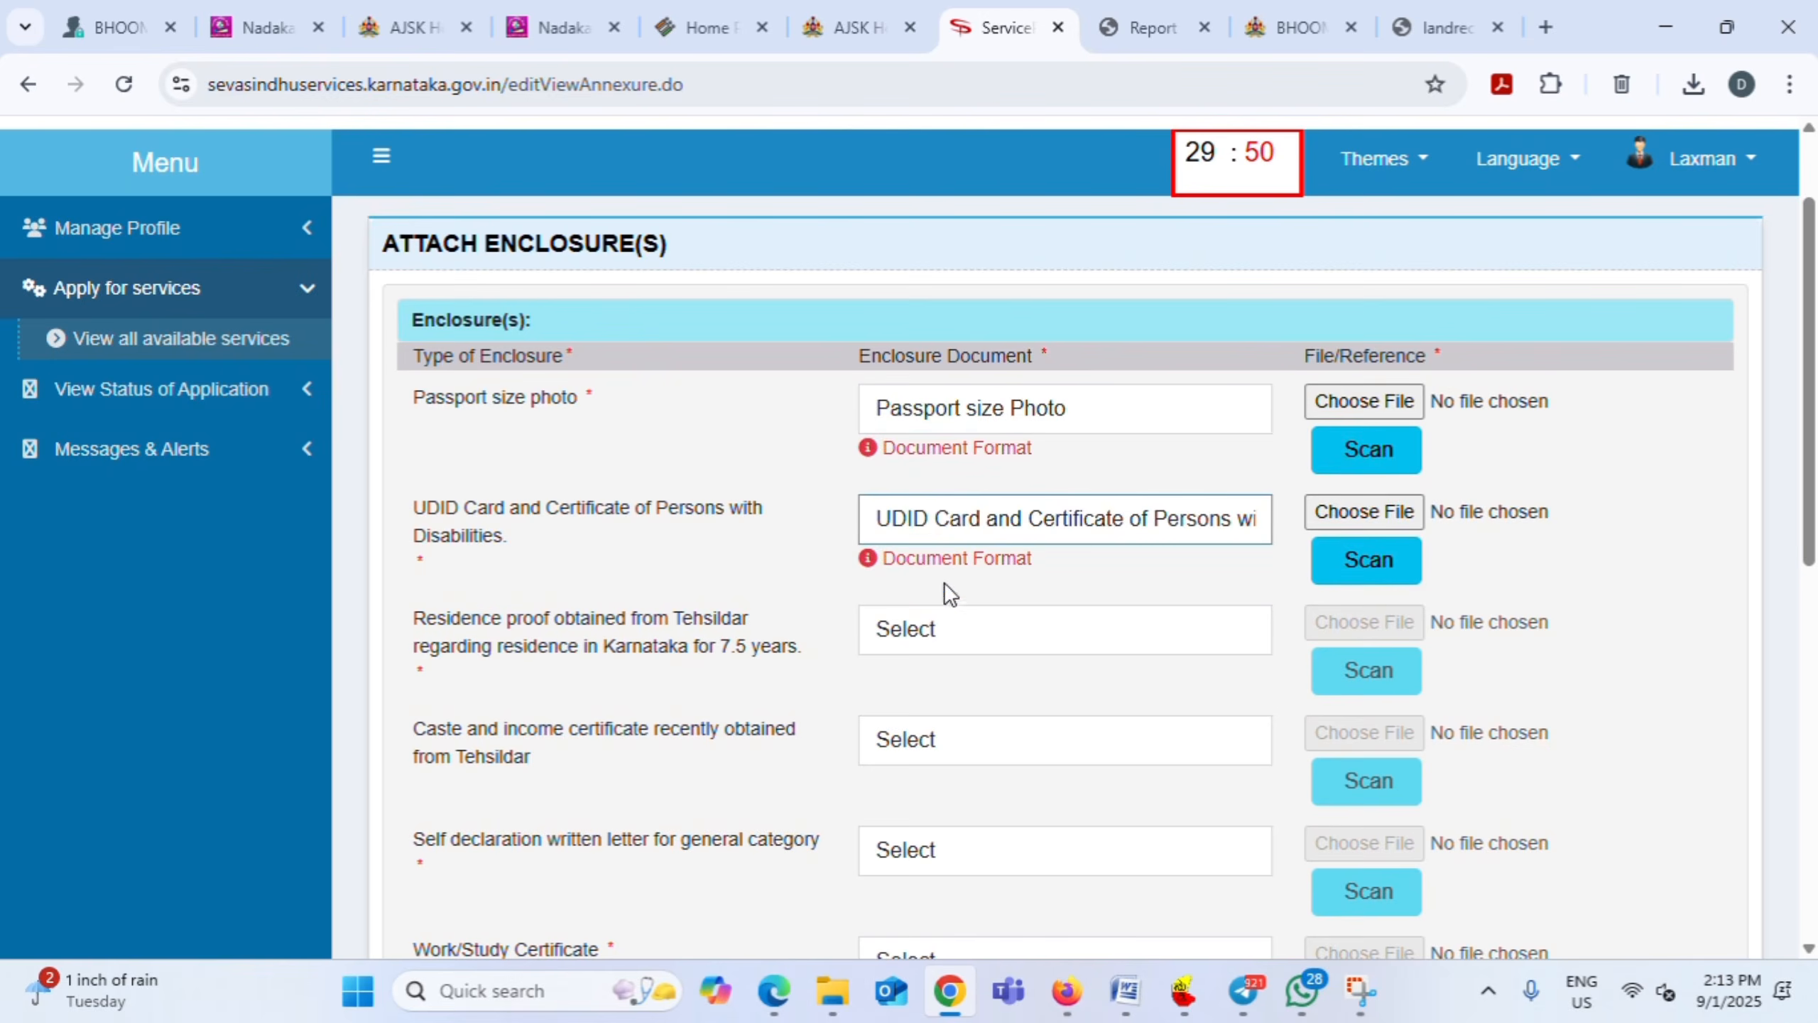
left_click(930, 637)
left_click(923, 705)
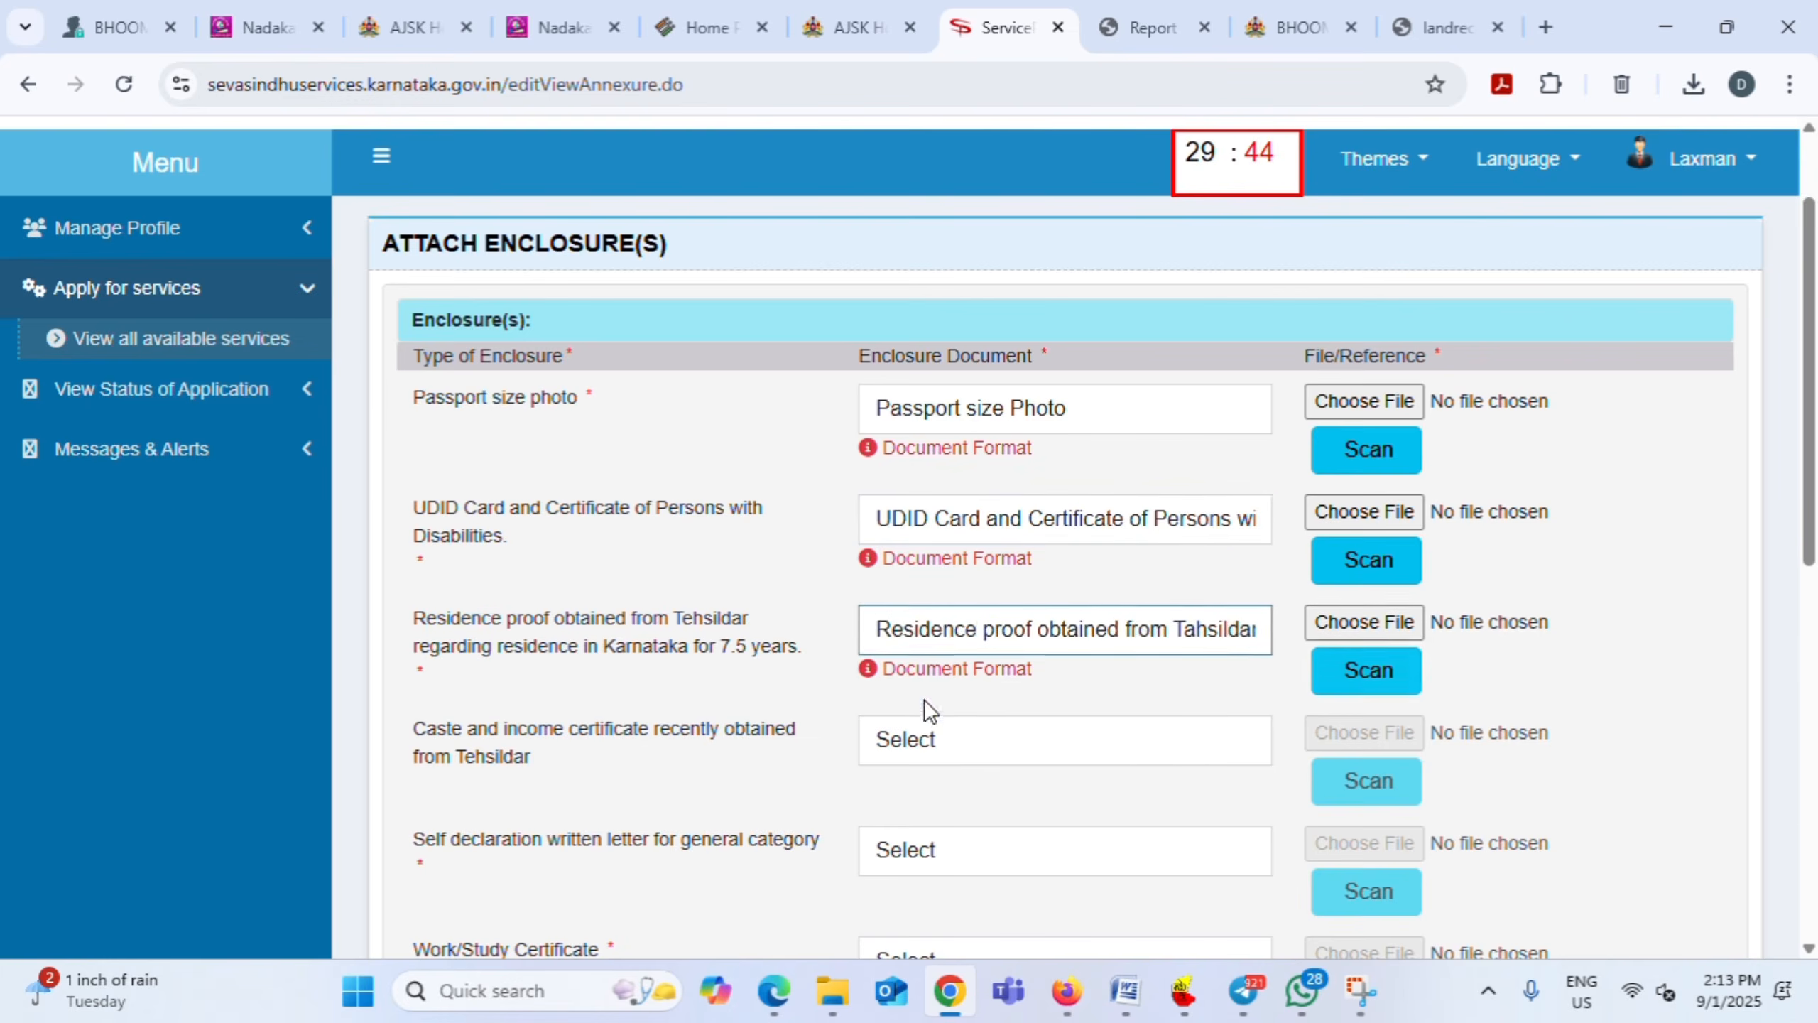
Choose the enclosure documents for the caste and income certificate and the Work/Study Certificate
scroll(933, 524, "down", 3)
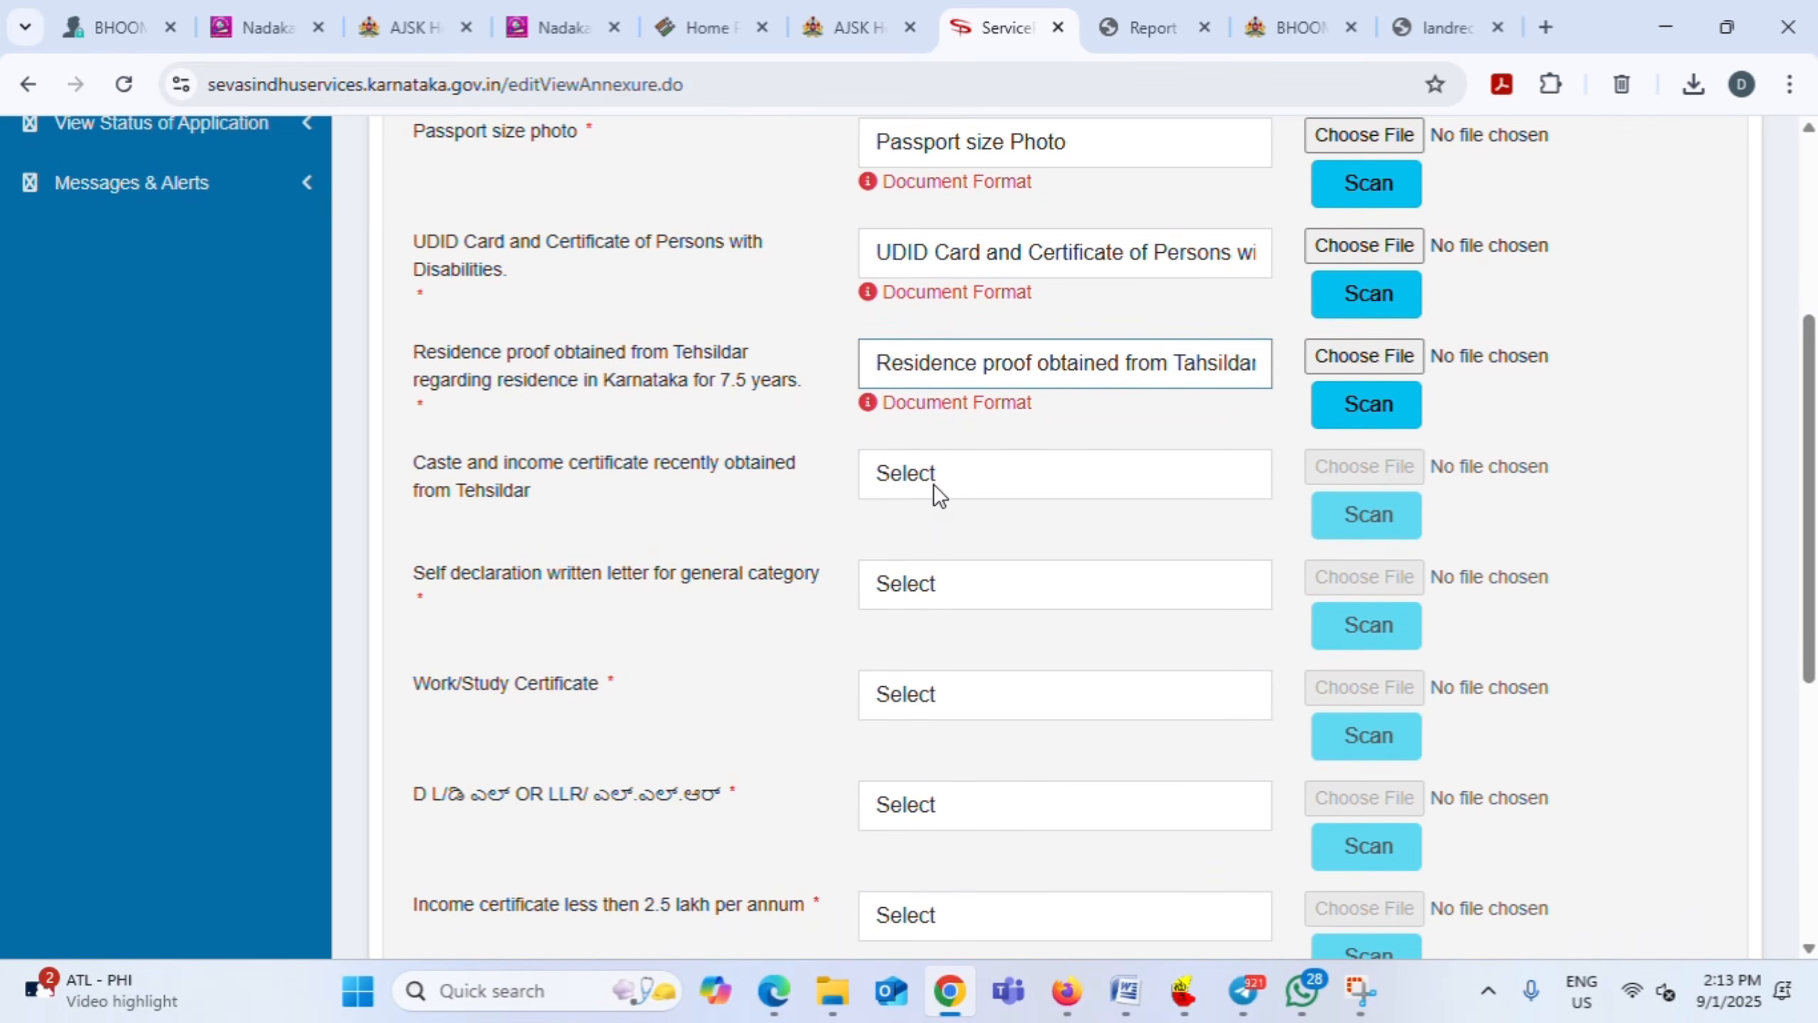
left_click(934, 484)
left_click(929, 549)
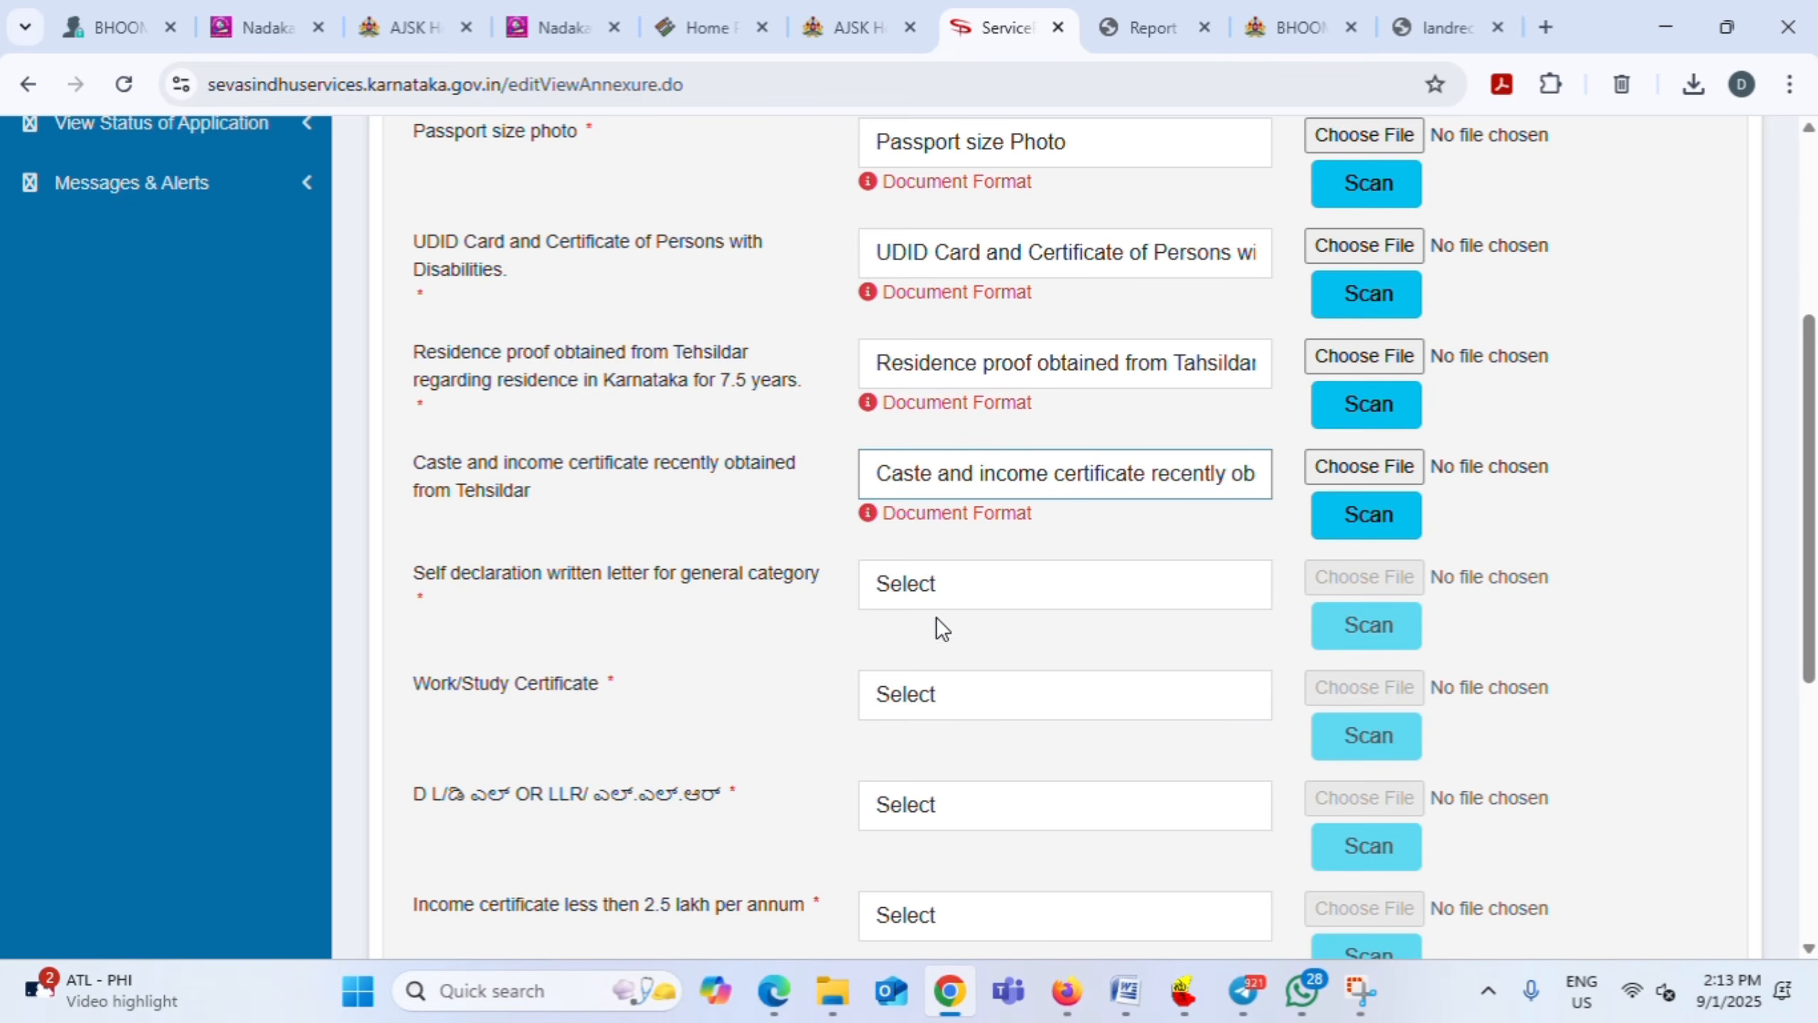
scroll(936, 617, "down", 2)
left_click(941, 563)
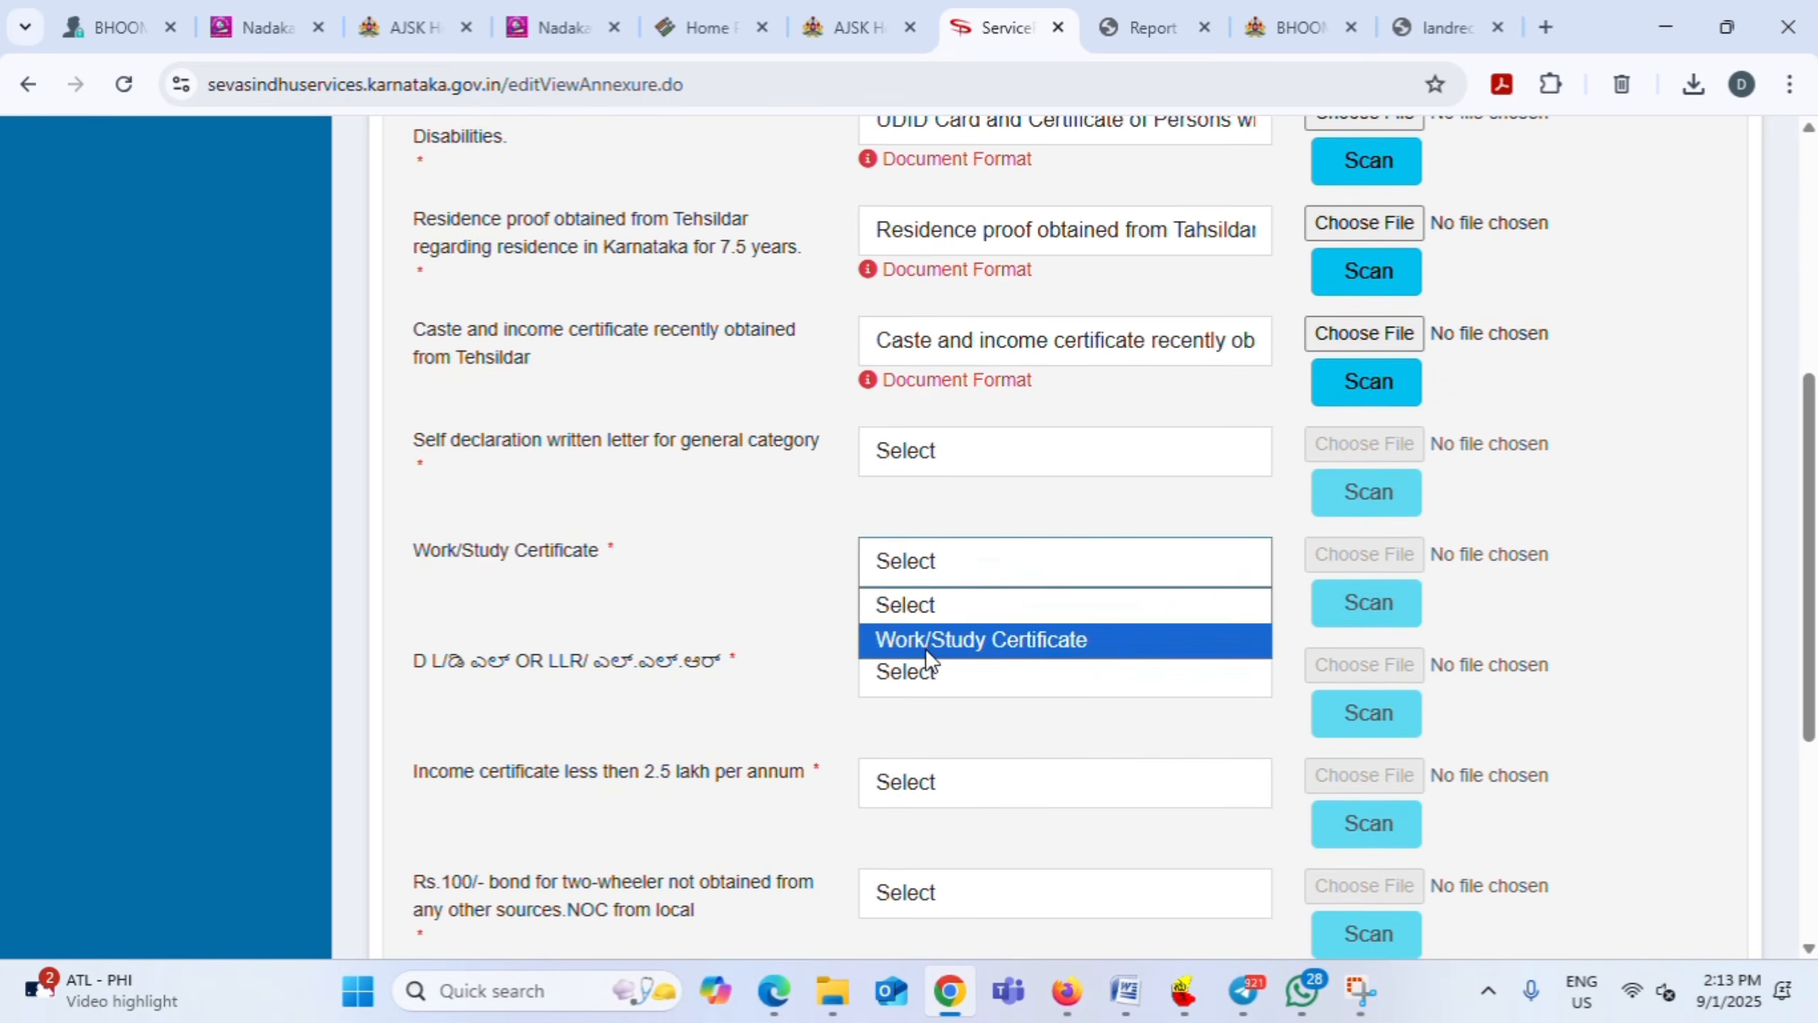
left_click(926, 644)
Choose the enclosure documents for the DL or LLR, the income certificate below 2.5 lakh and the Rs.100/- bond
scroll(960, 573, "down", 4)
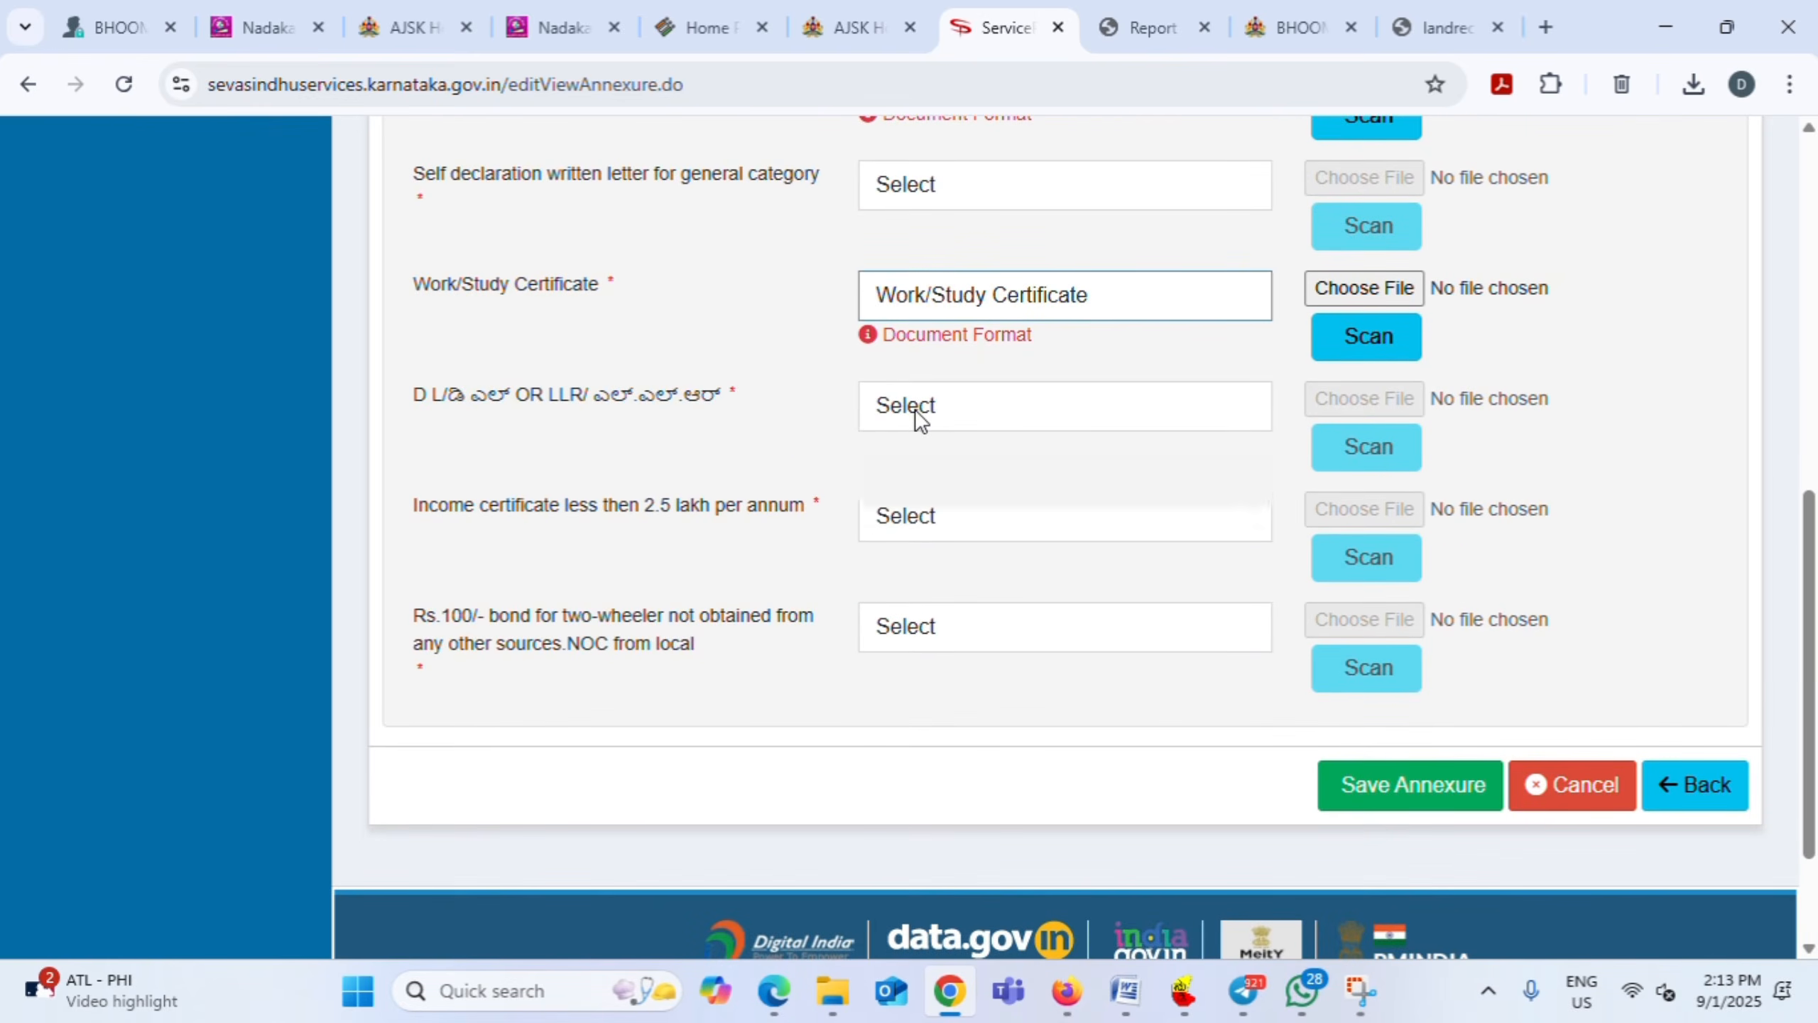
left_click(915, 410)
left_click(913, 481)
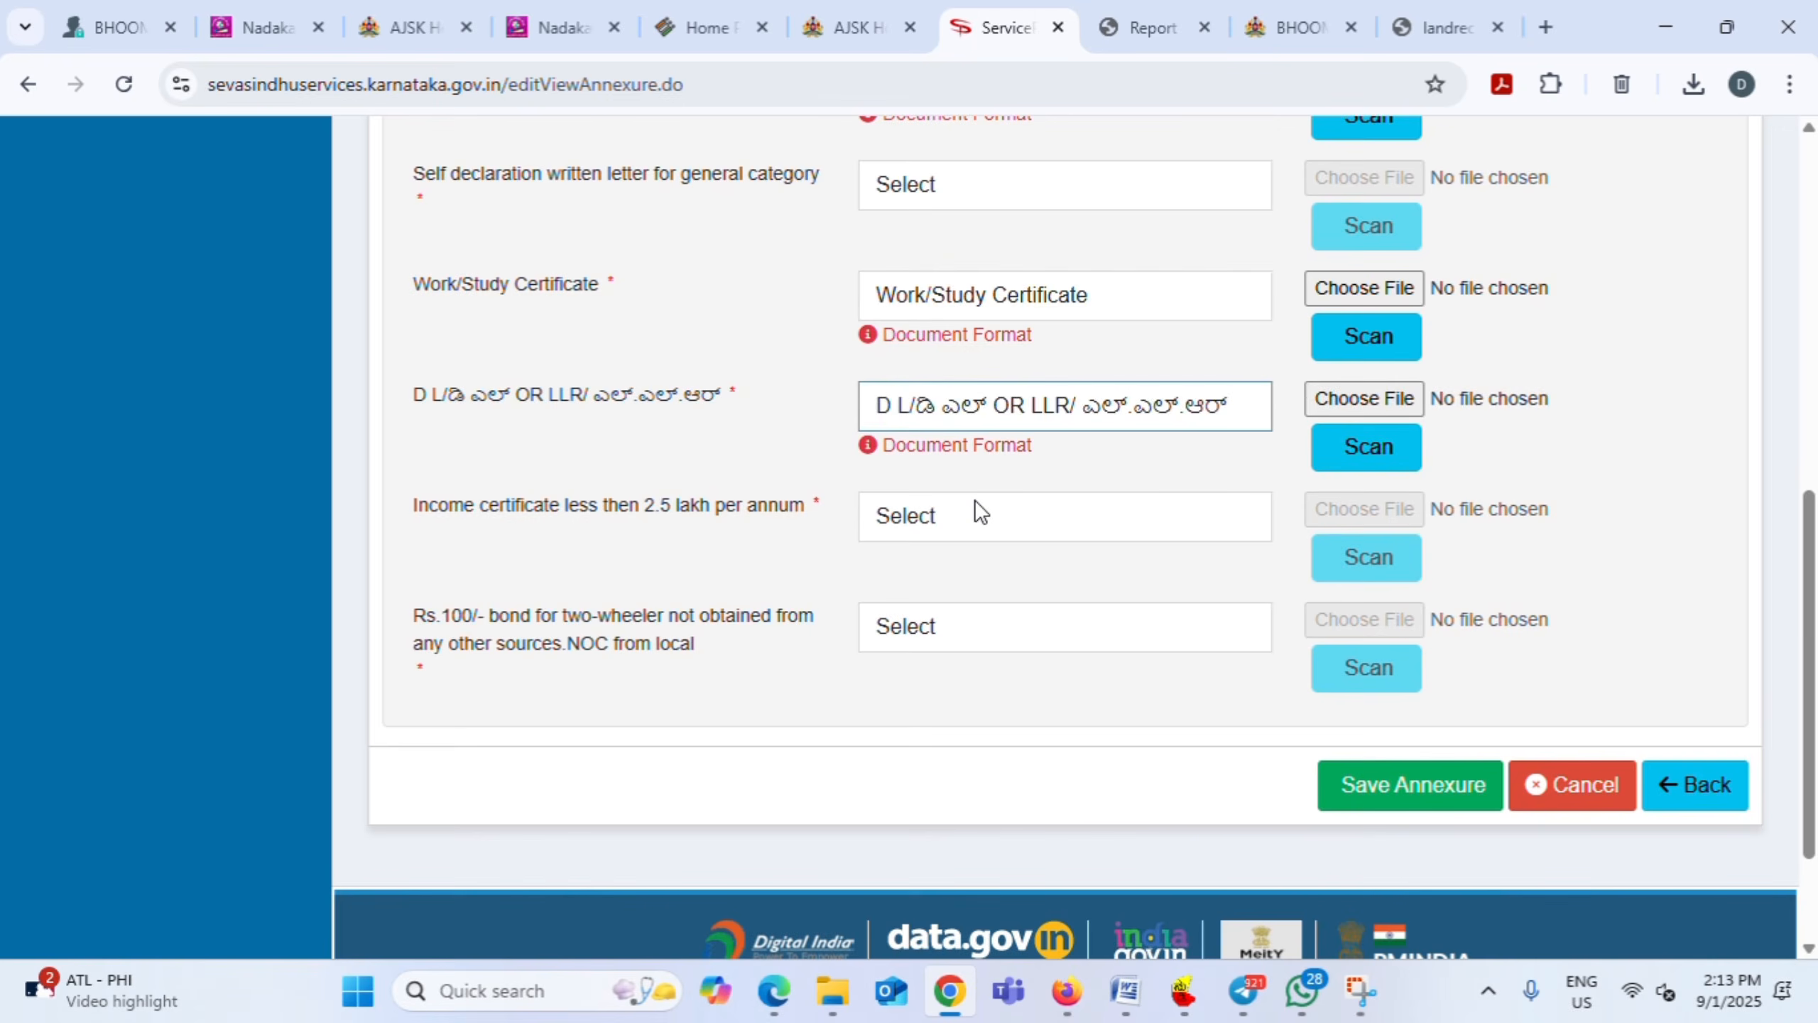
left_click(945, 518)
left_click(914, 594)
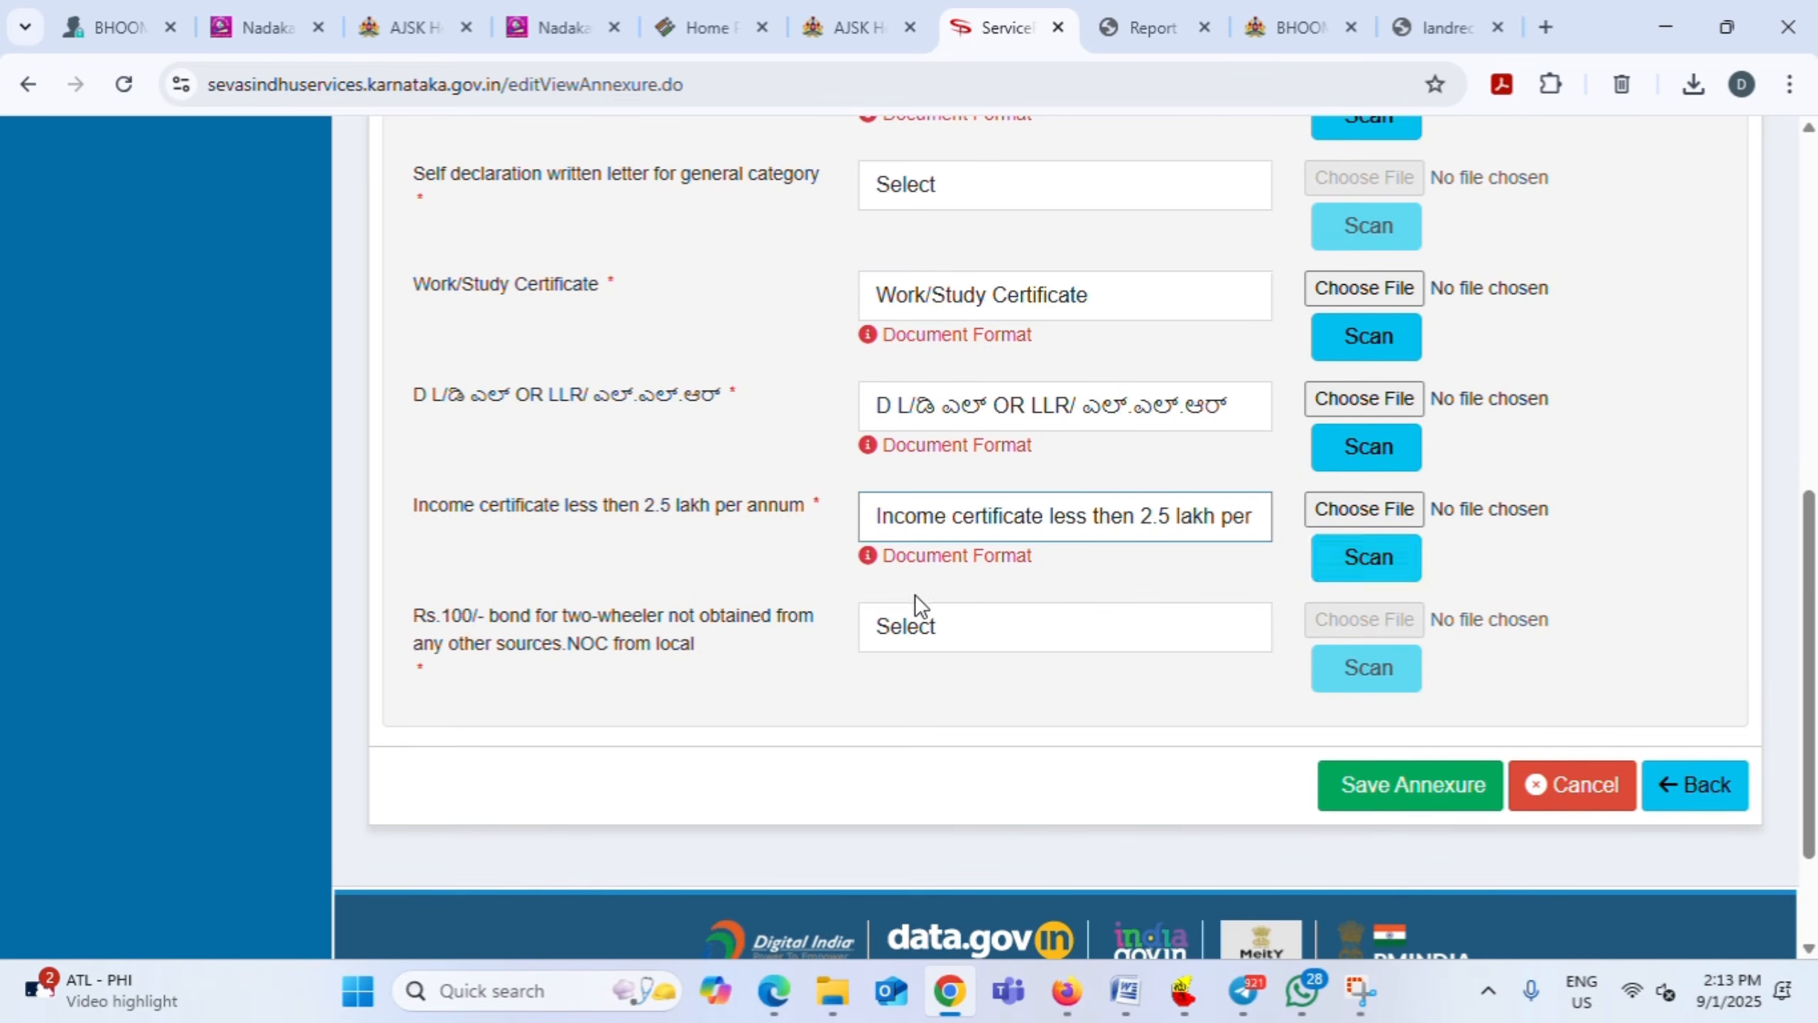
left_click(952, 638)
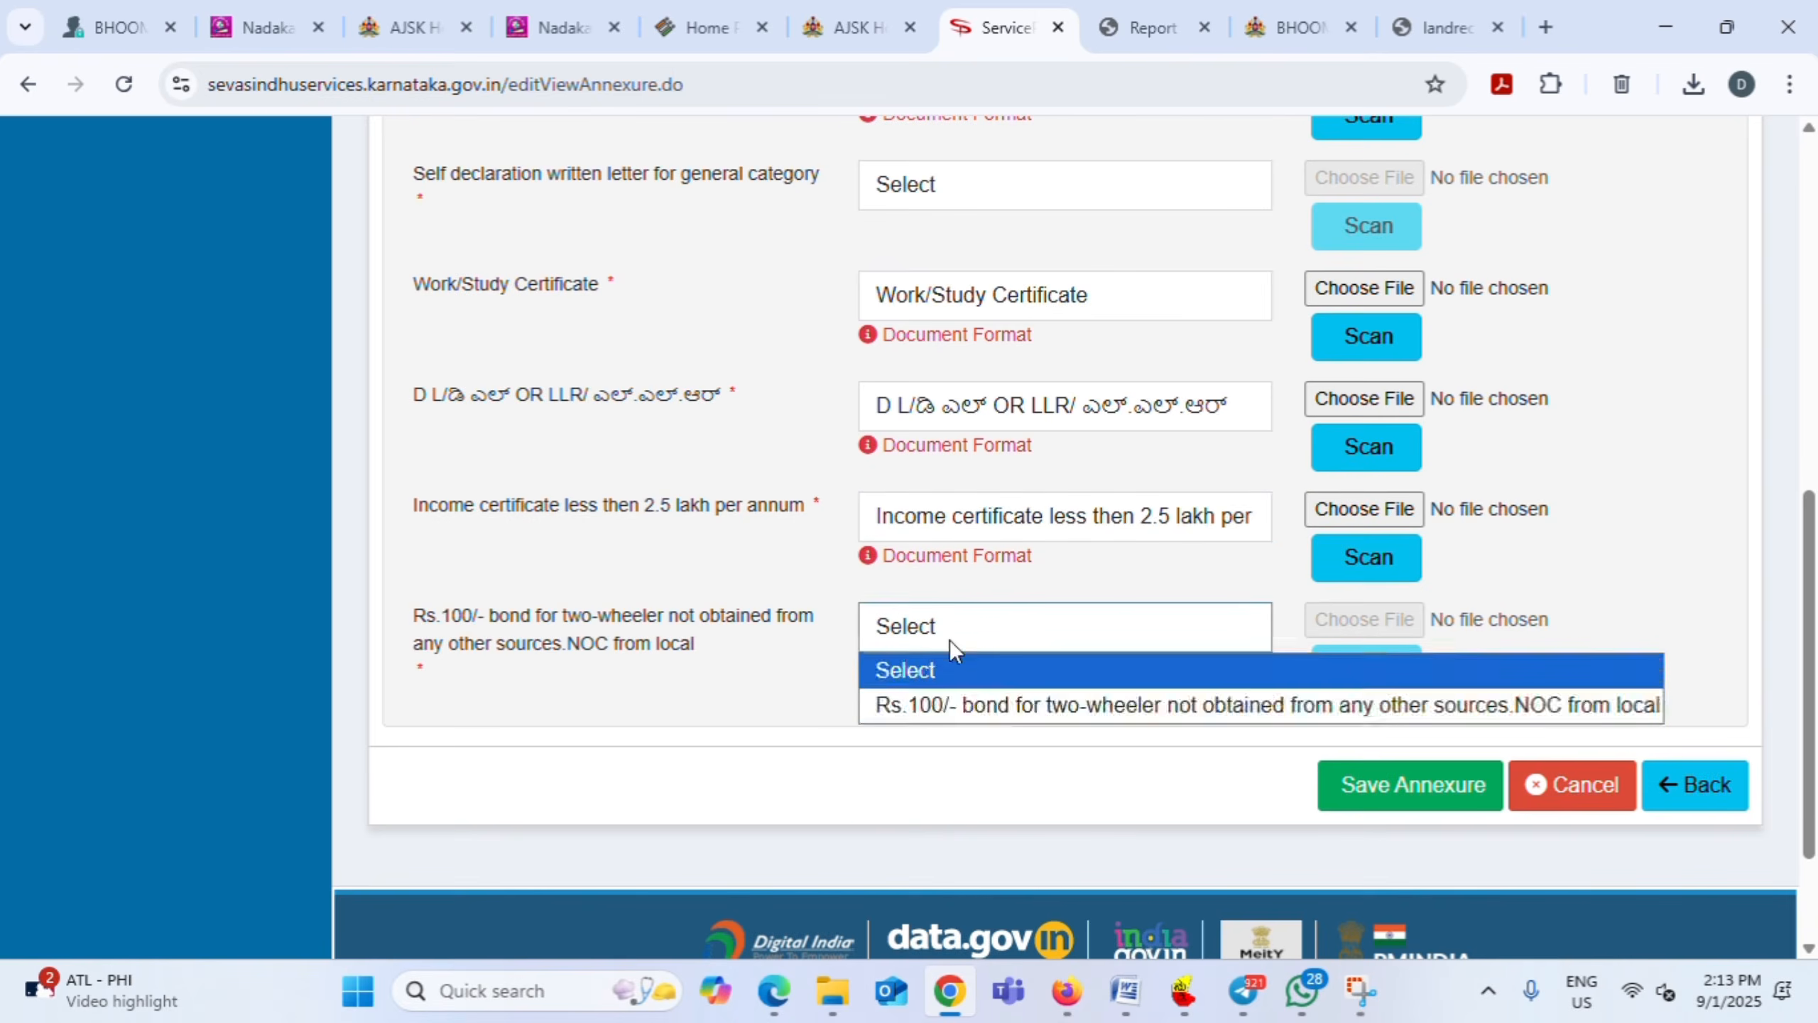
left_click(943, 694)
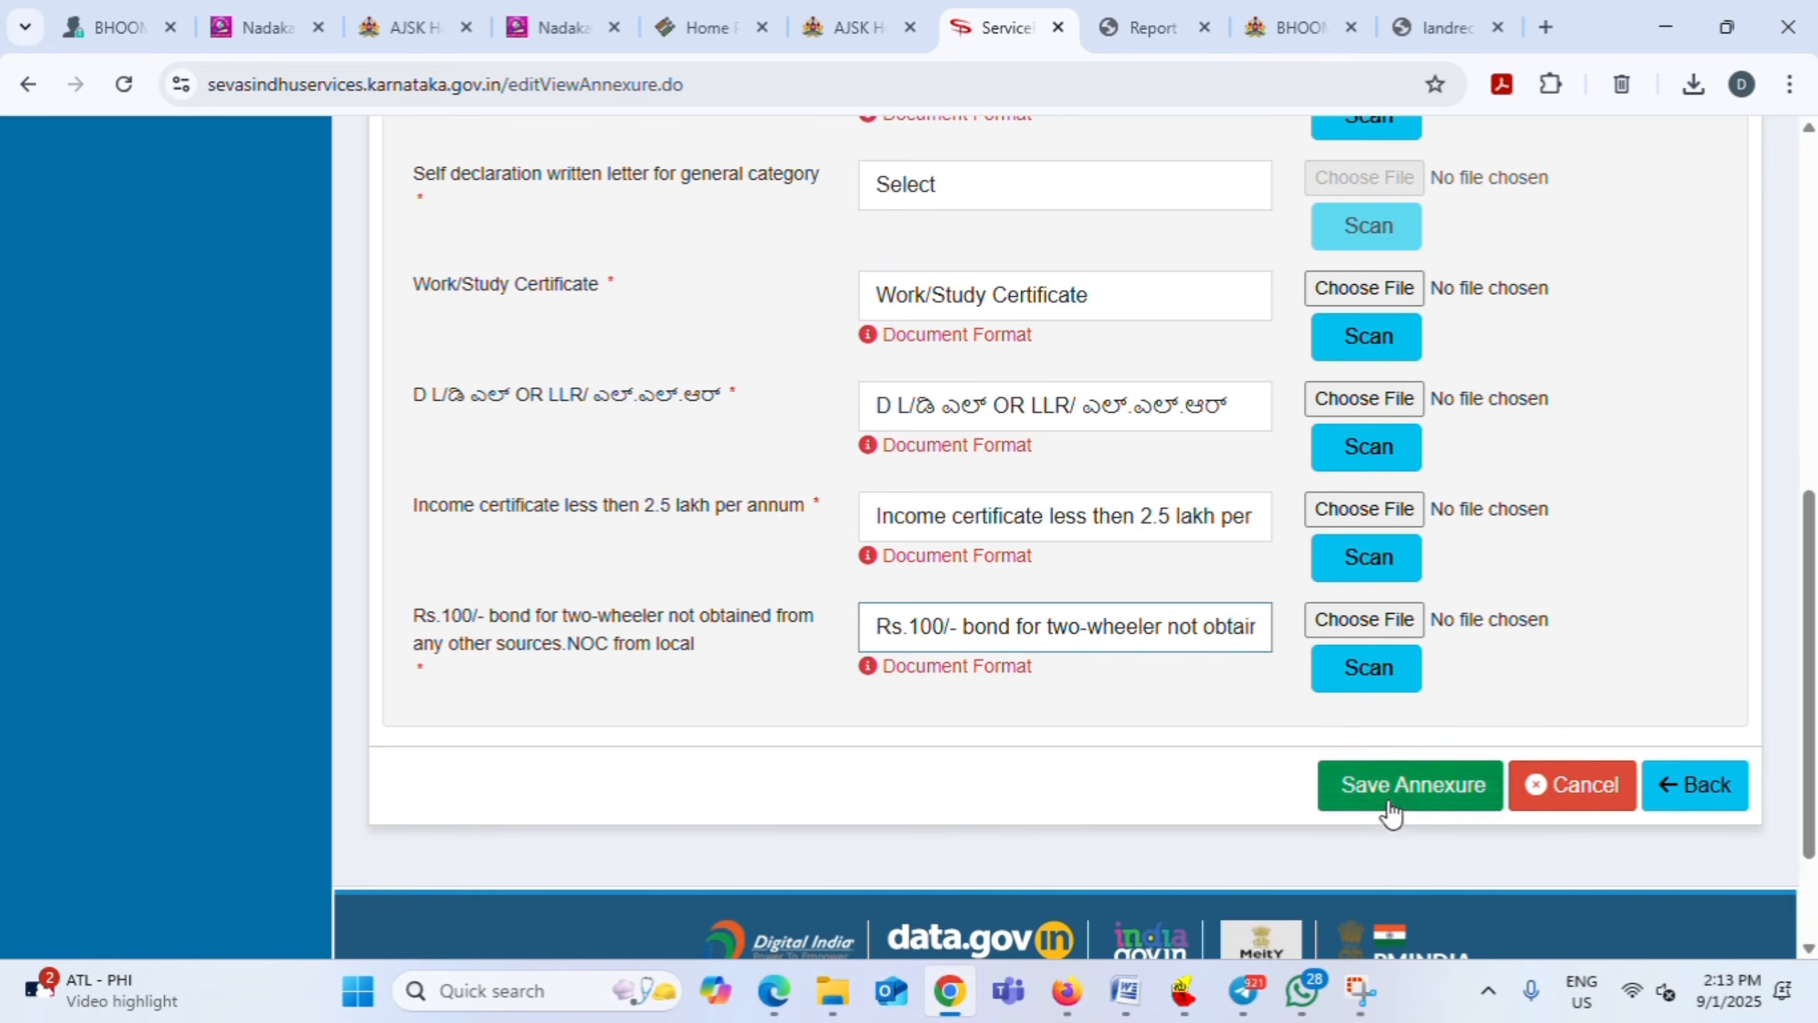
Attach the file "B,empty" from Downloads to the Rs.100/- bond, income certificate and DL or LLR enclosures
left_click(1360, 618)
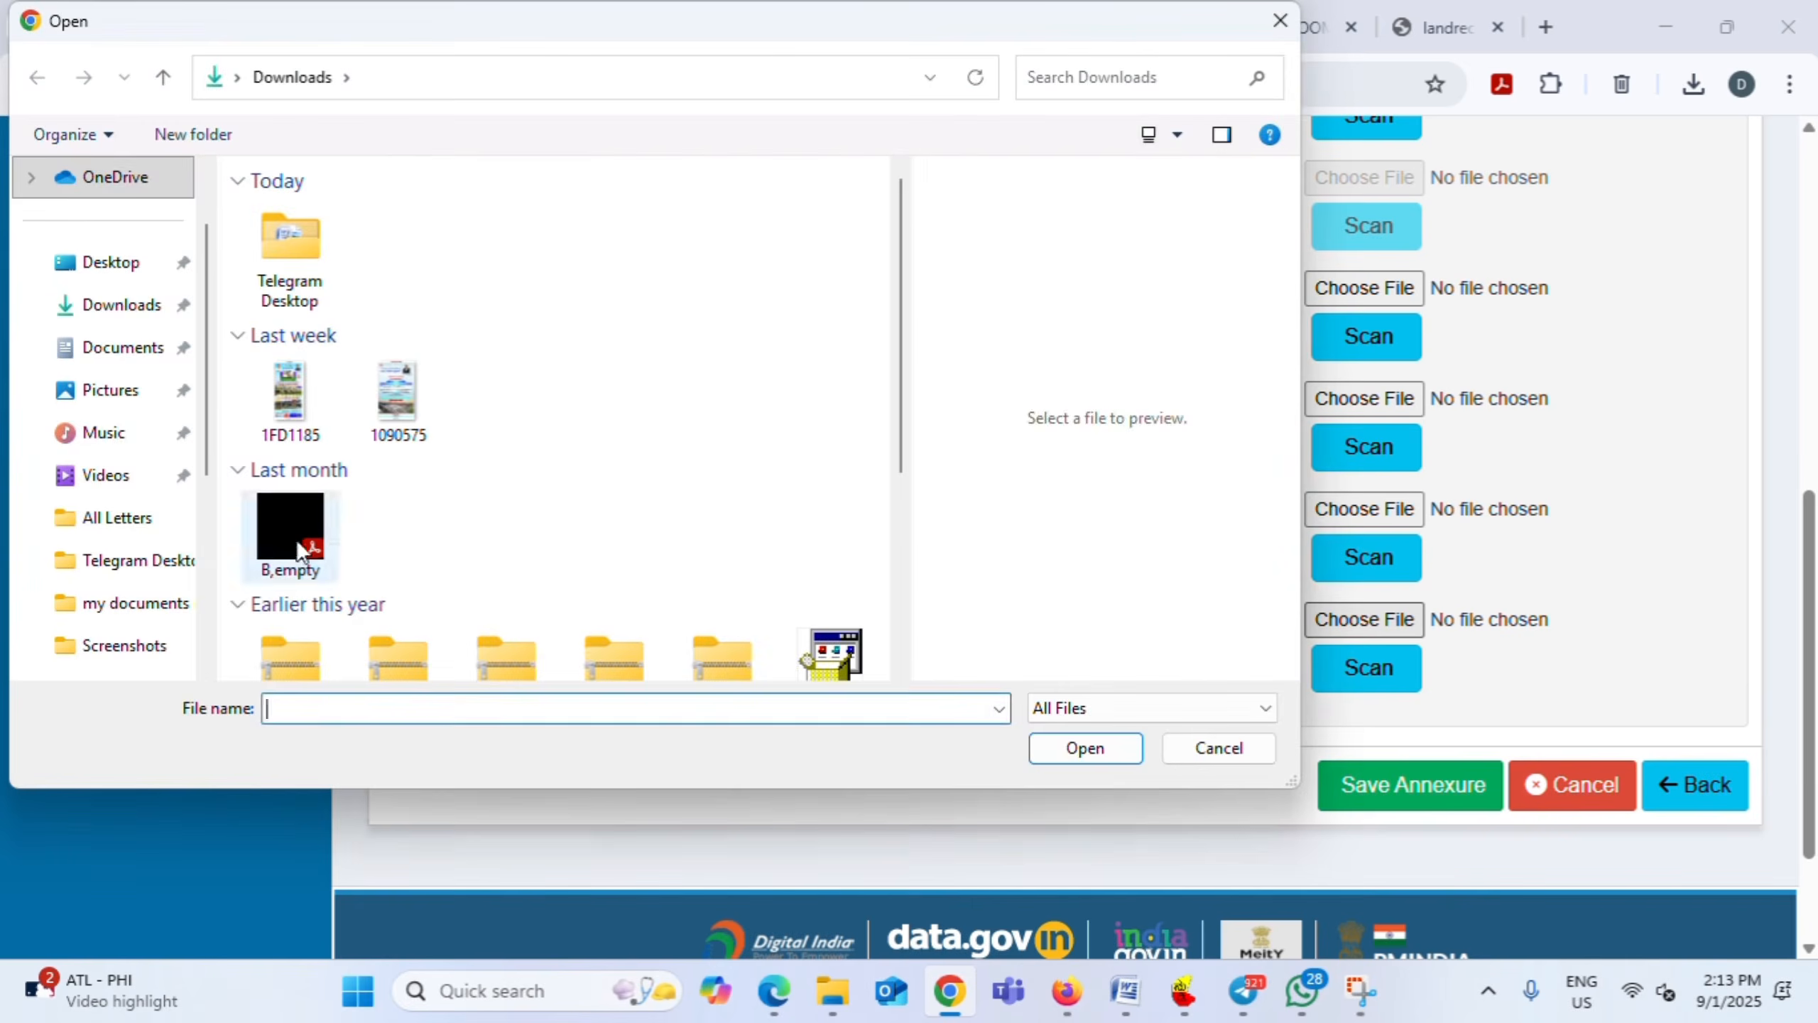
left_click(295, 540)
left_click(1086, 747)
left_click(1354, 503)
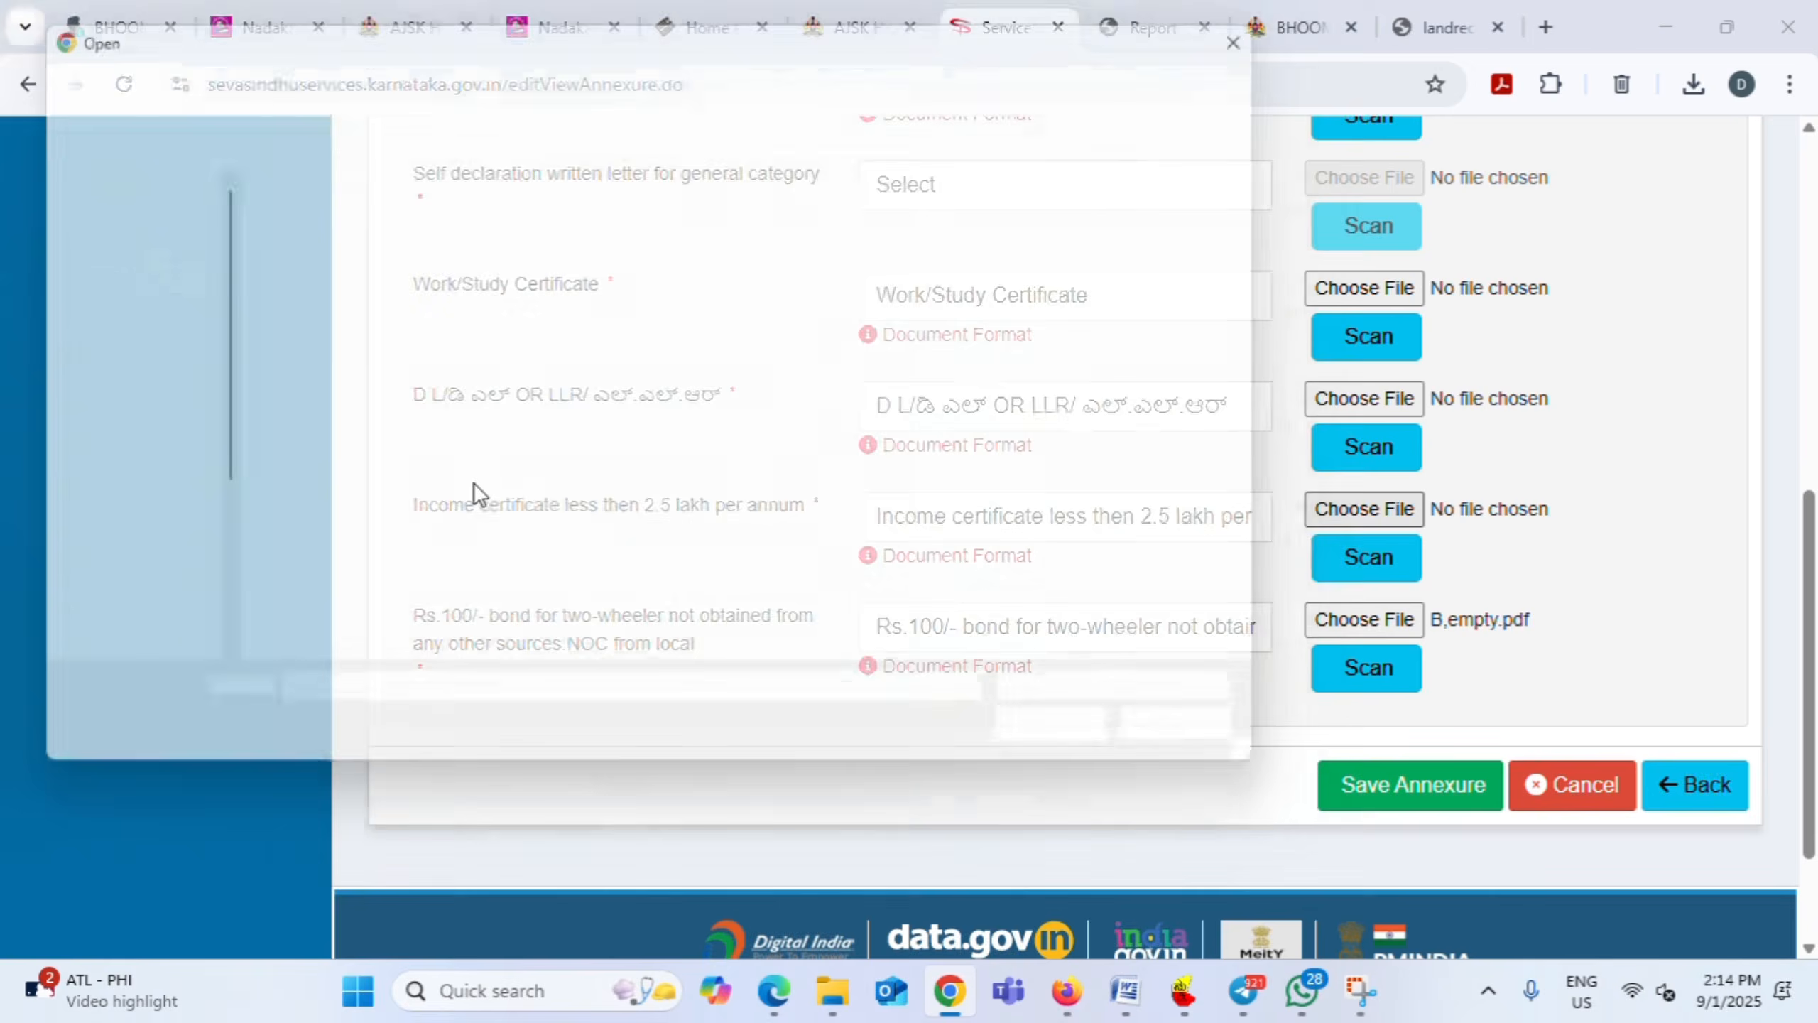
left_click(300, 515)
left_click(1099, 751)
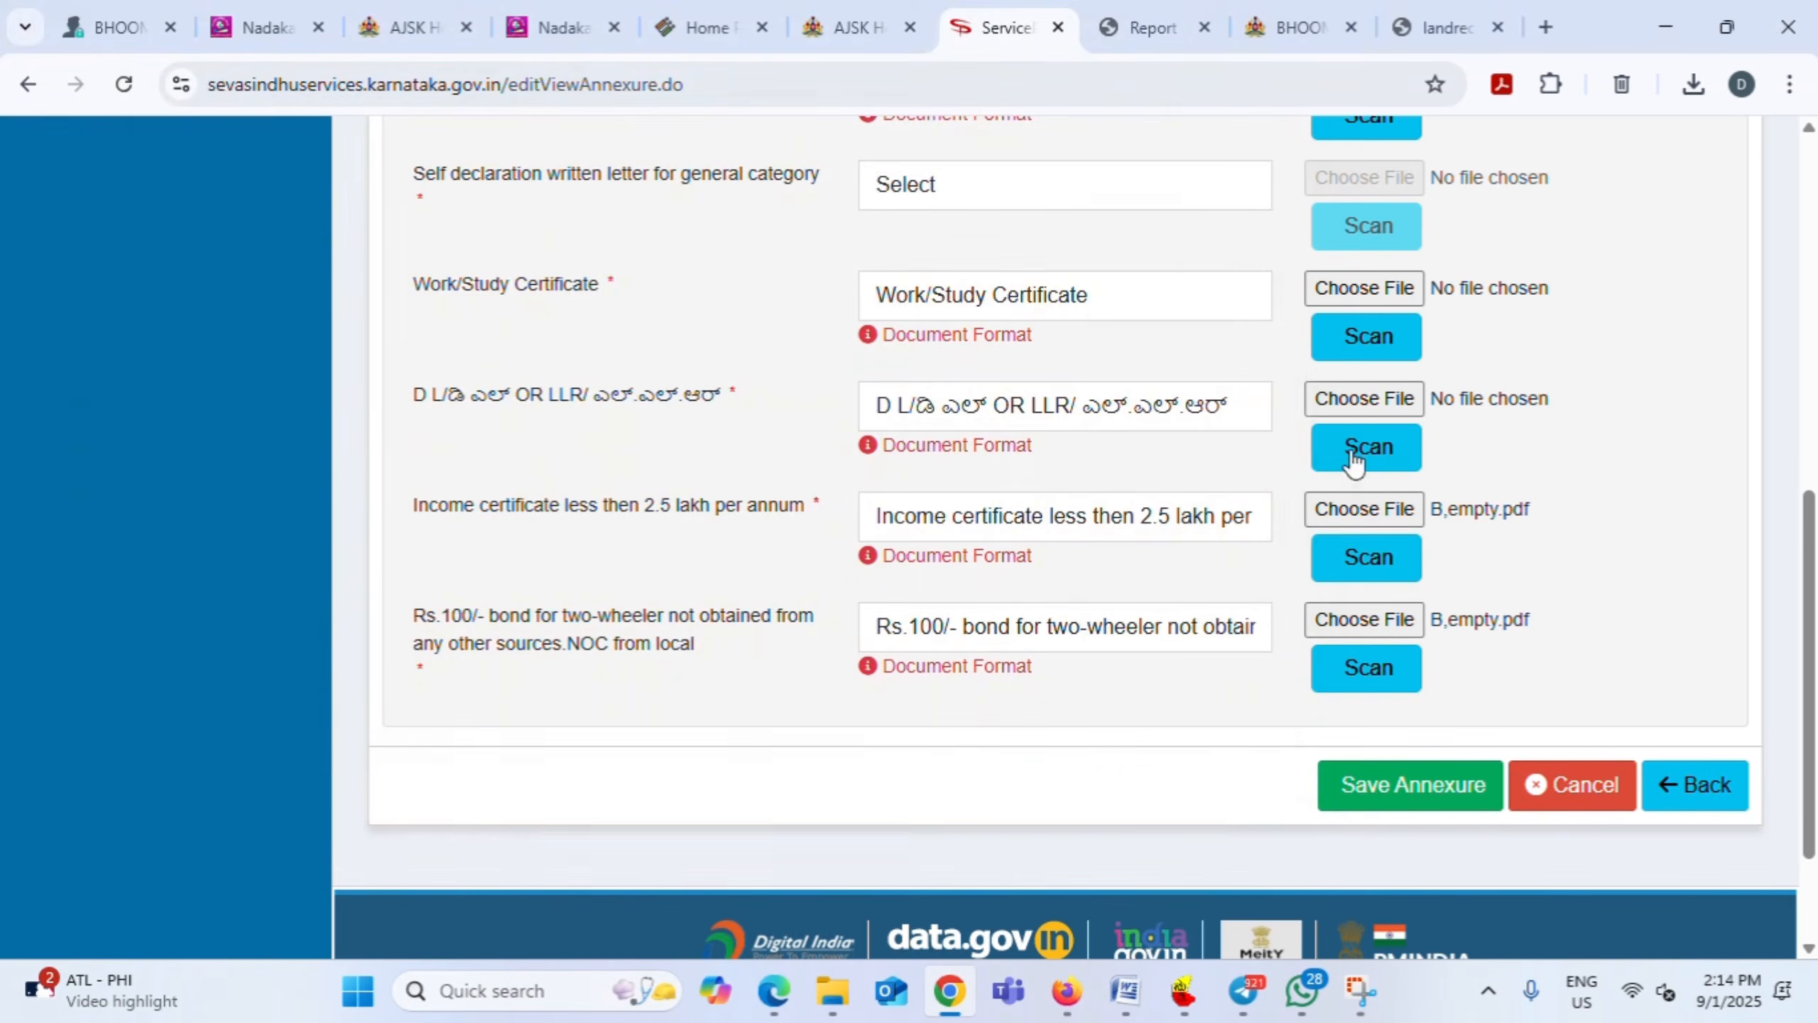
left_click(1349, 396)
left_click(286, 521)
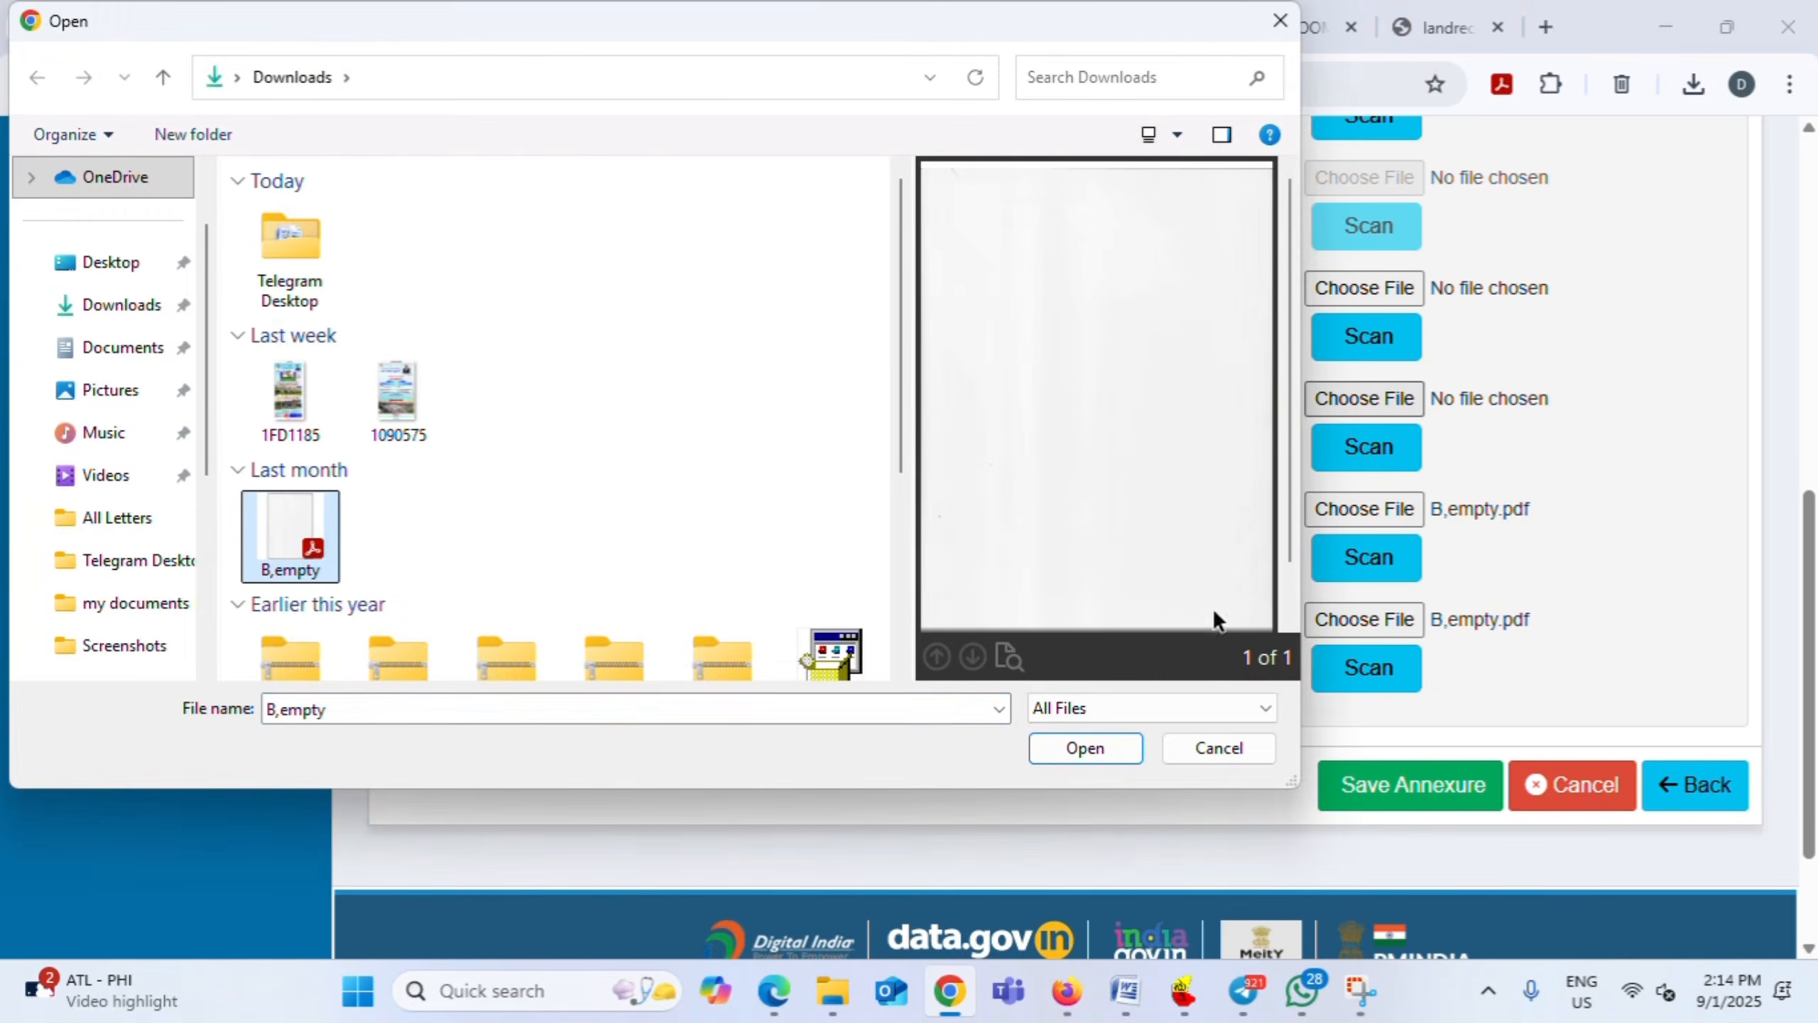
left_click(1080, 751)
Save the annexures and submit the completed application with its enclosures
scroll(1281, 551, "up", 3)
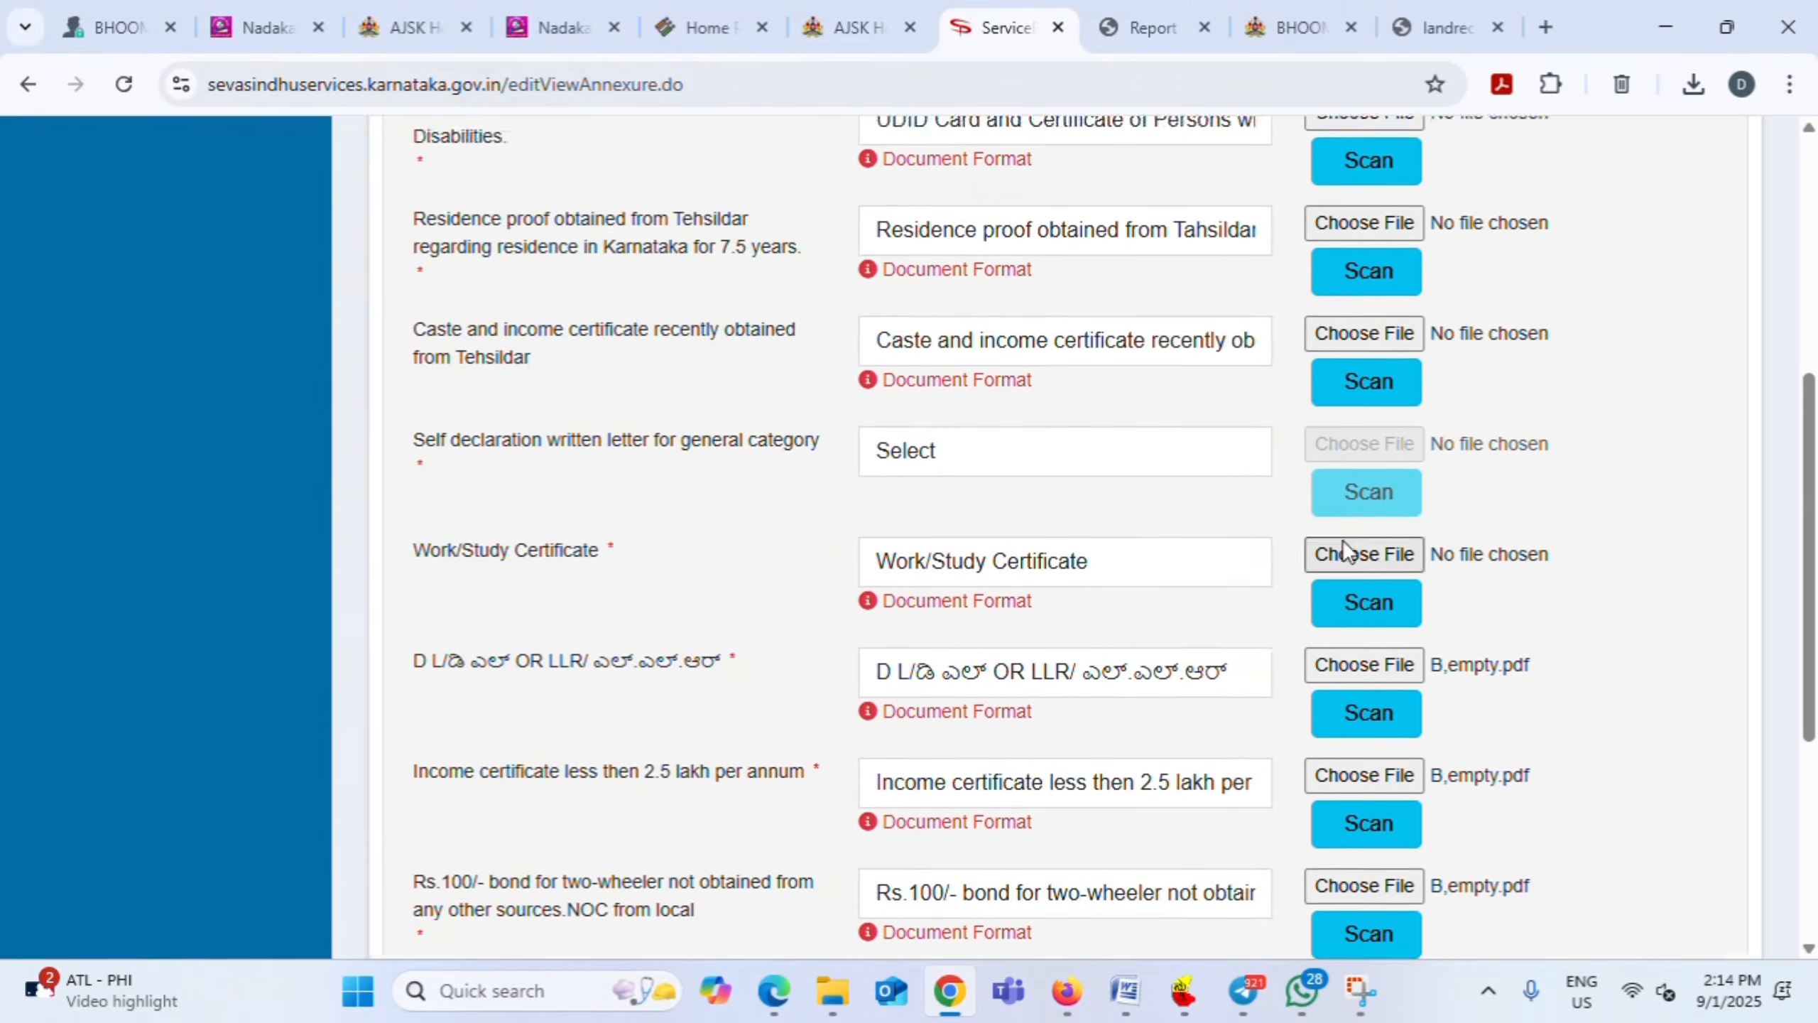
scroll(1360, 573, "down", 5)
left_click(1392, 623)
scroll(901, 510, "down", 15)
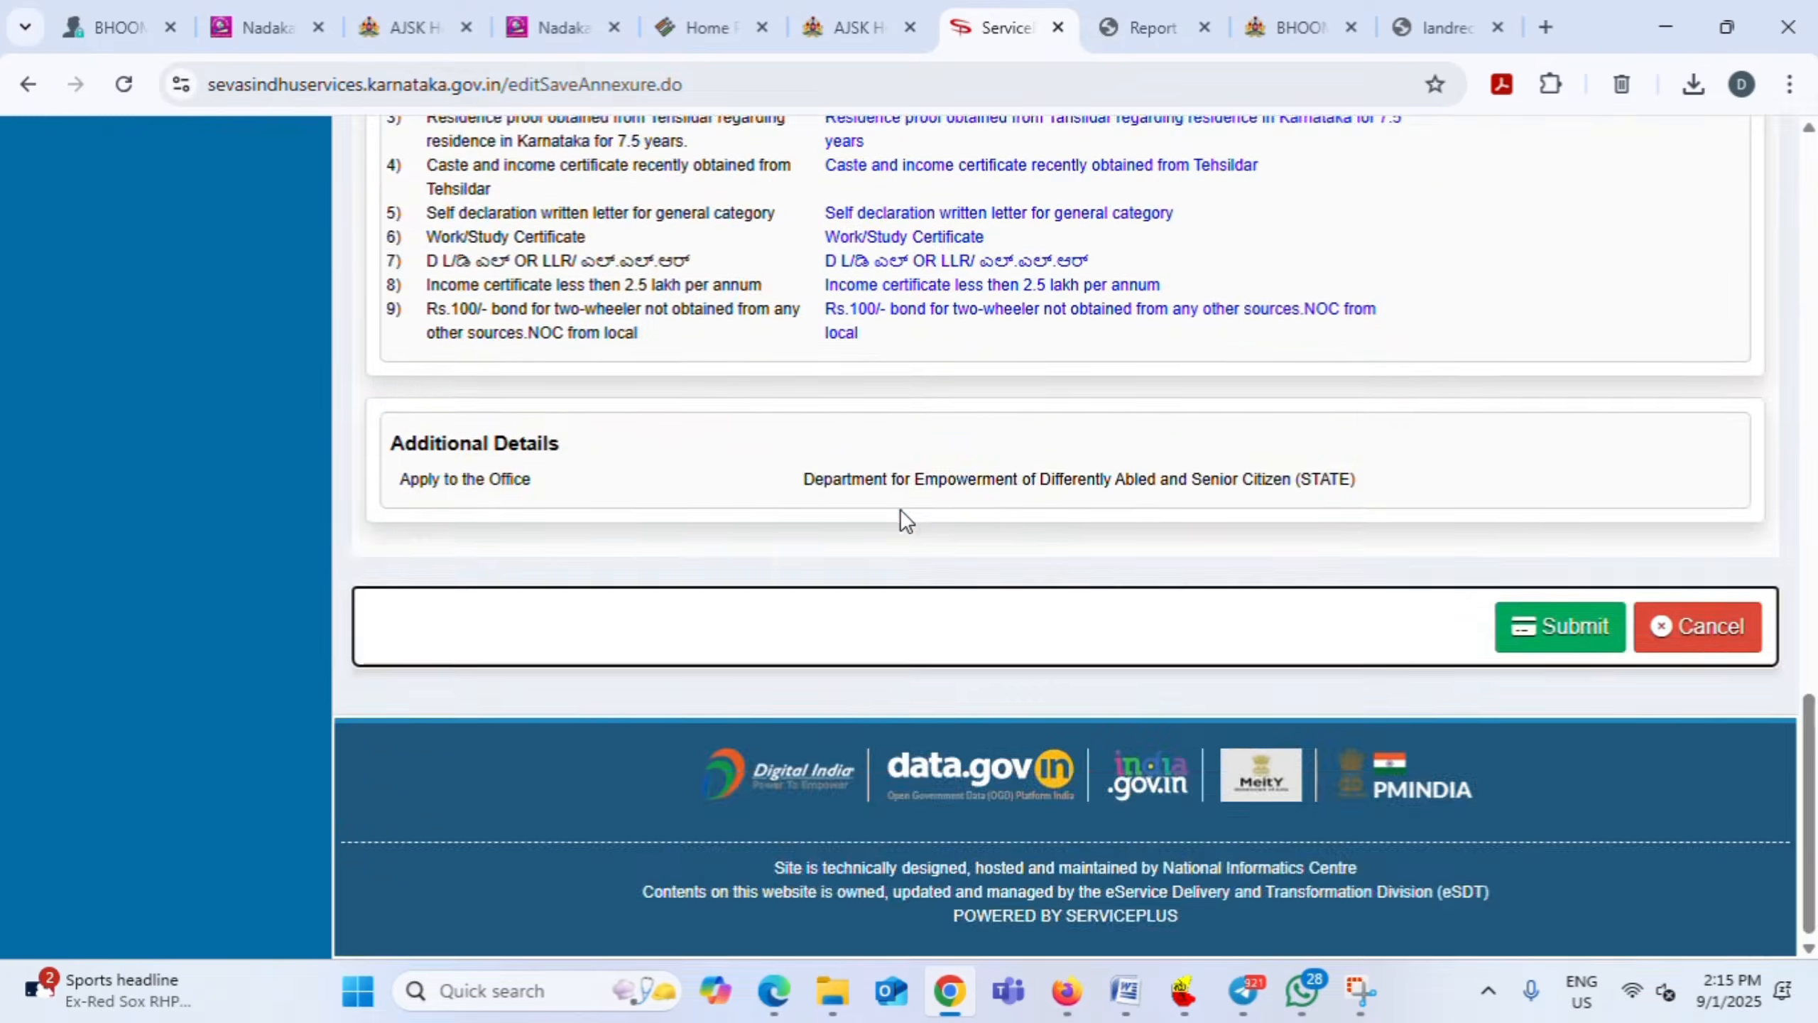
left_click(1564, 631)
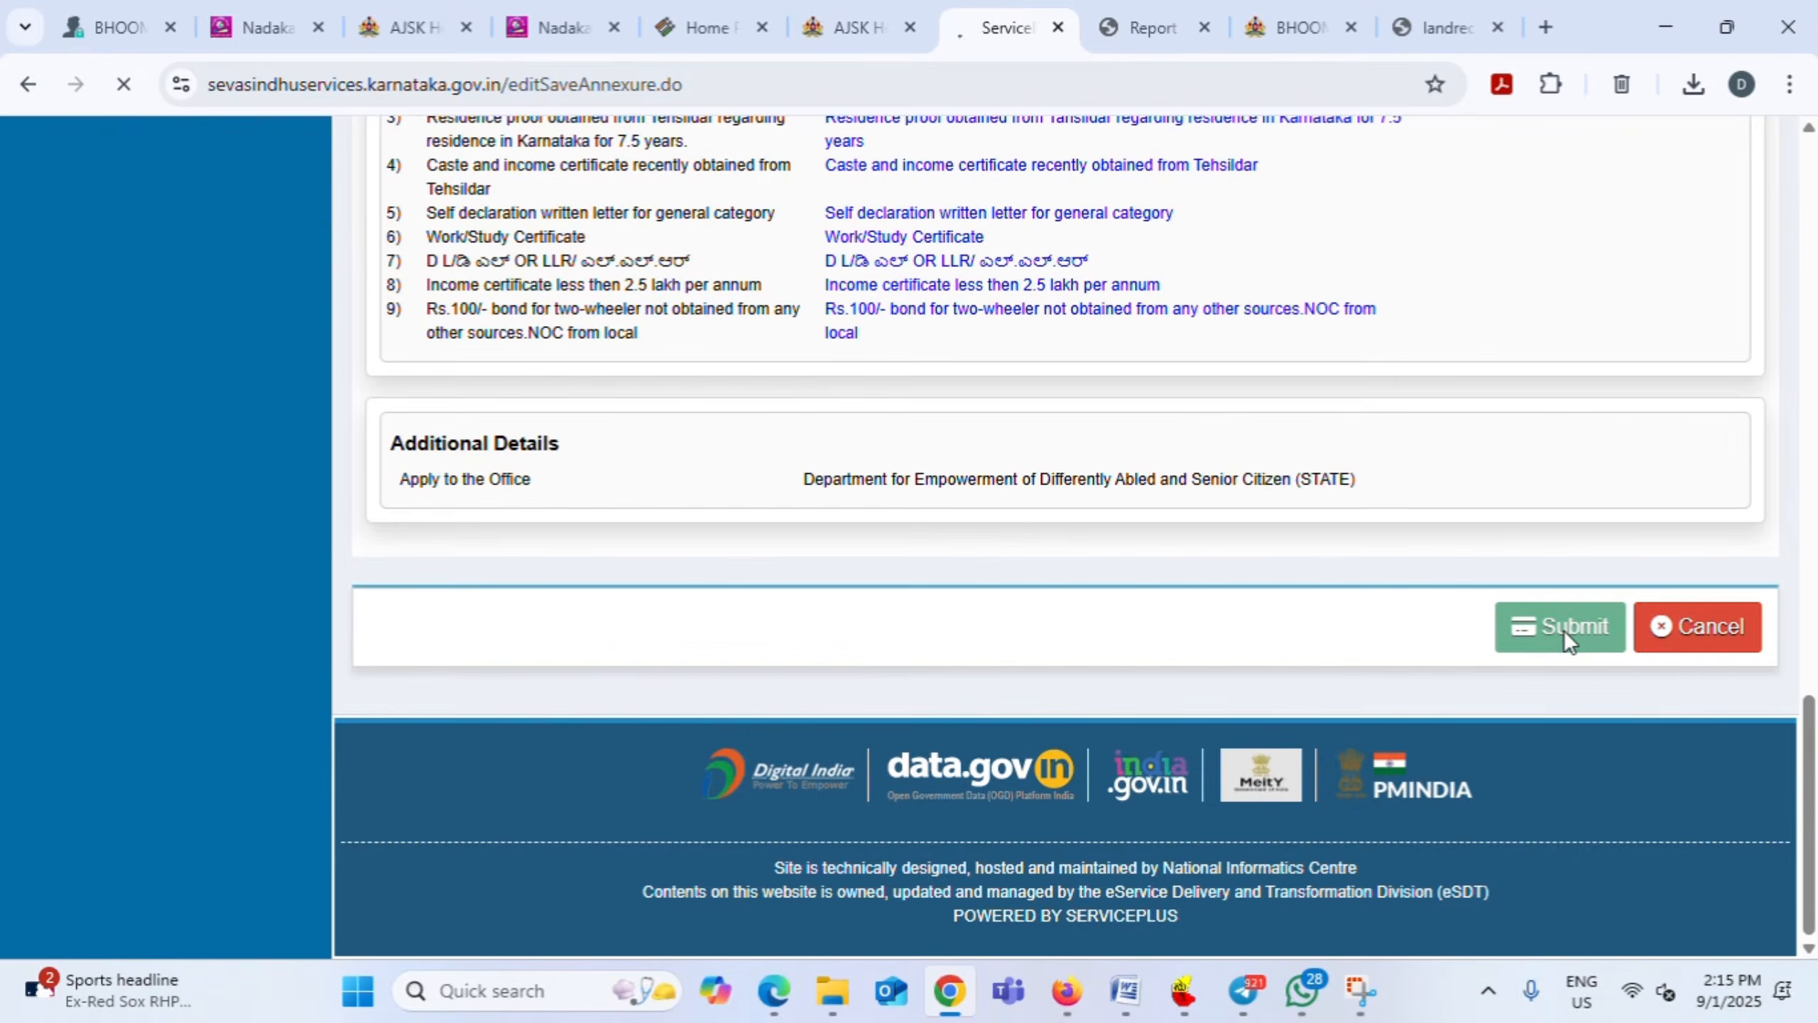
Collapse the side menu on the acknowledgement page and open the print preview of the acknowledgement
scroll(934, 581, "down", 5)
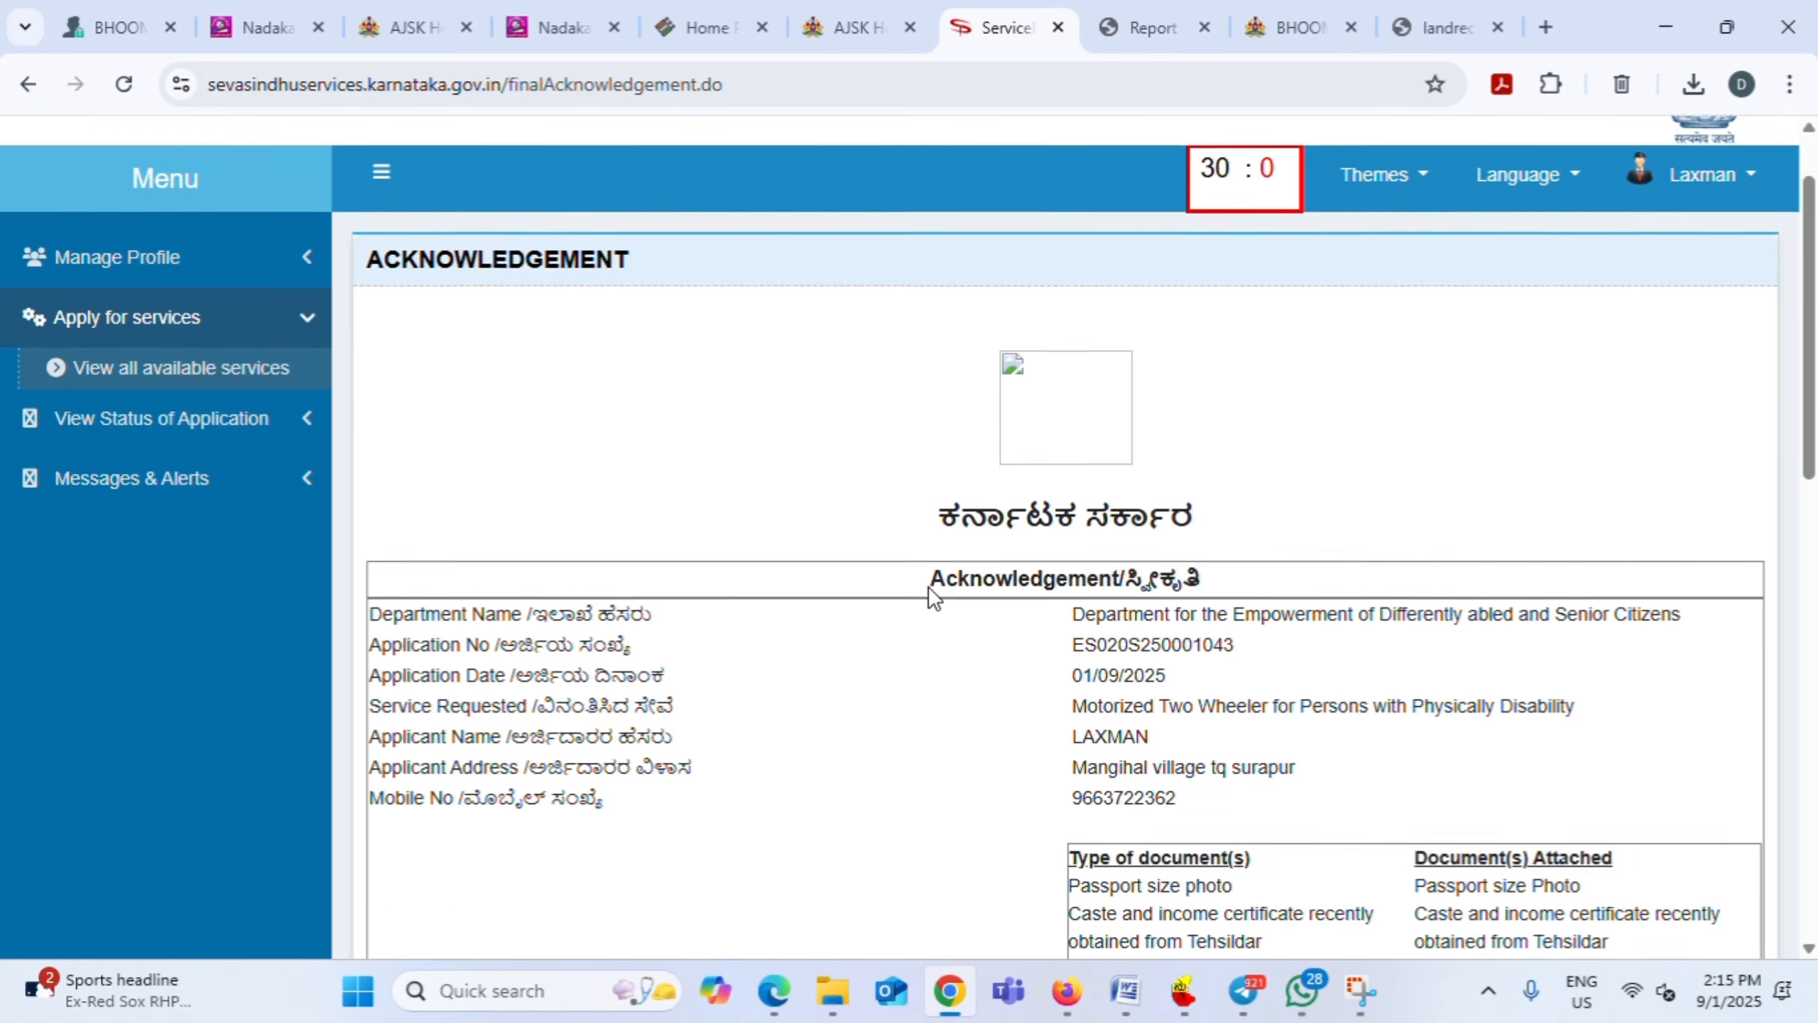
scroll(932, 581, "up", 5)
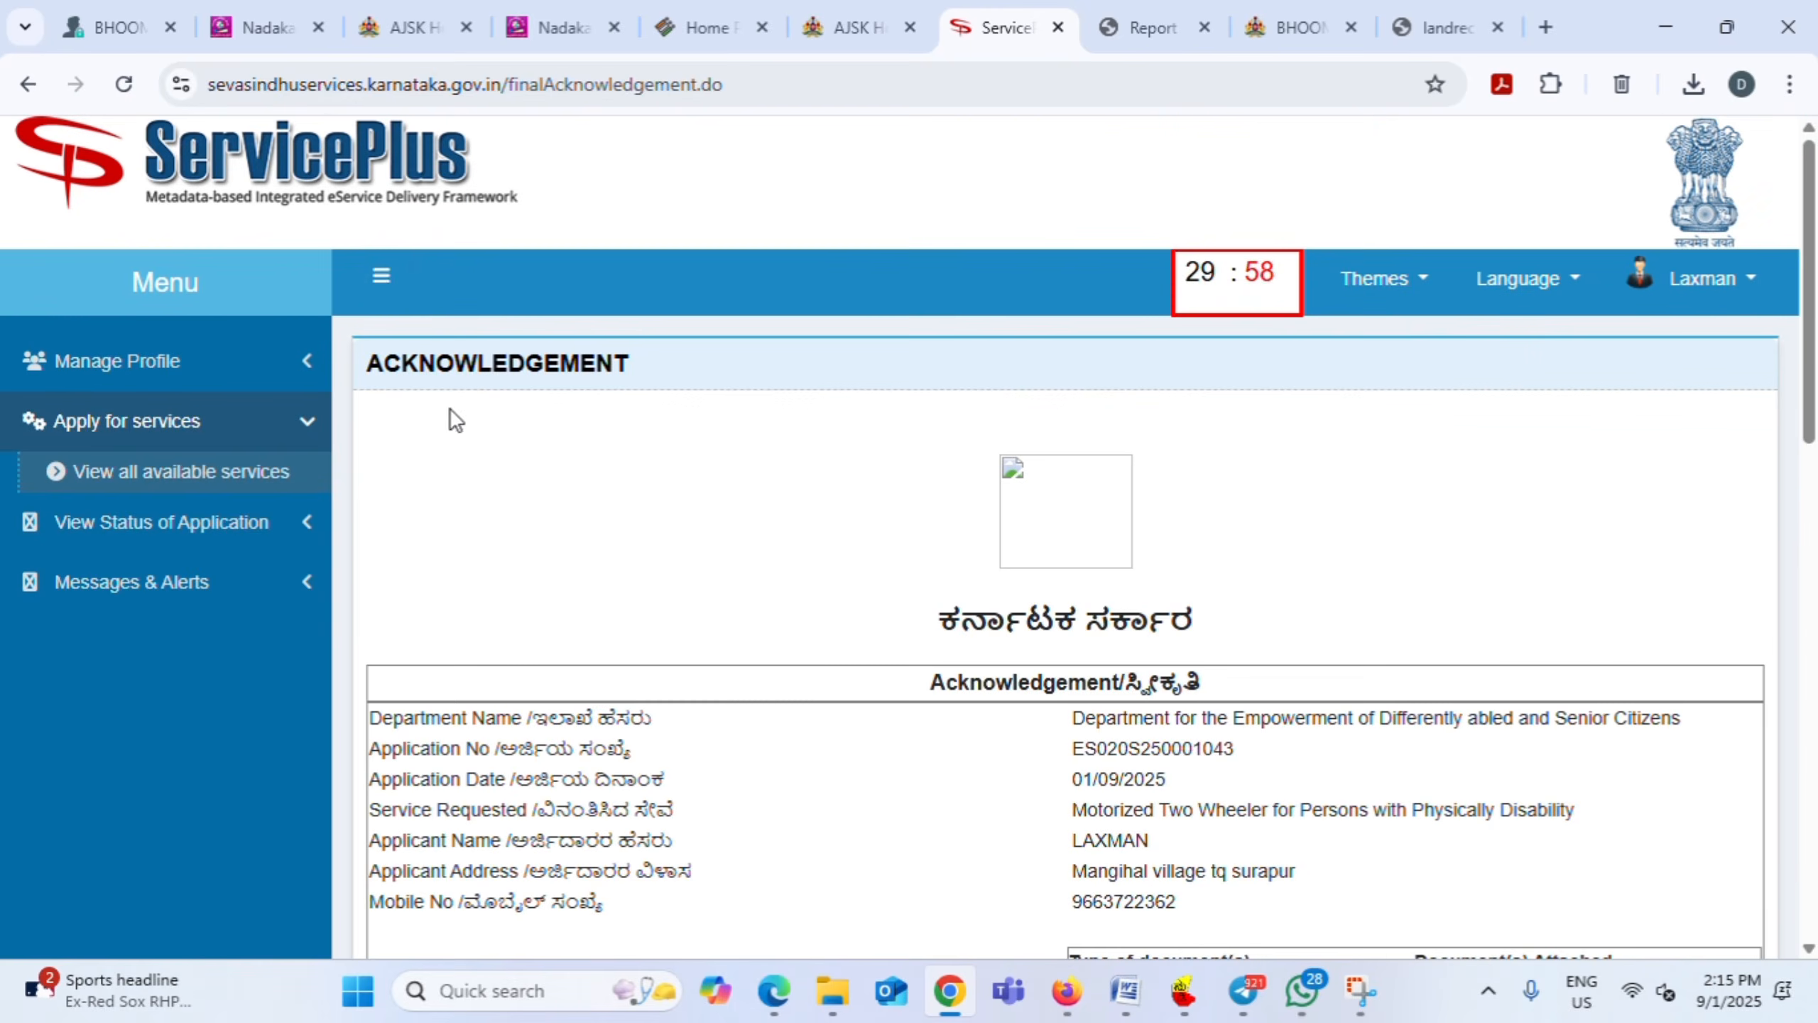
left_click(381, 281)
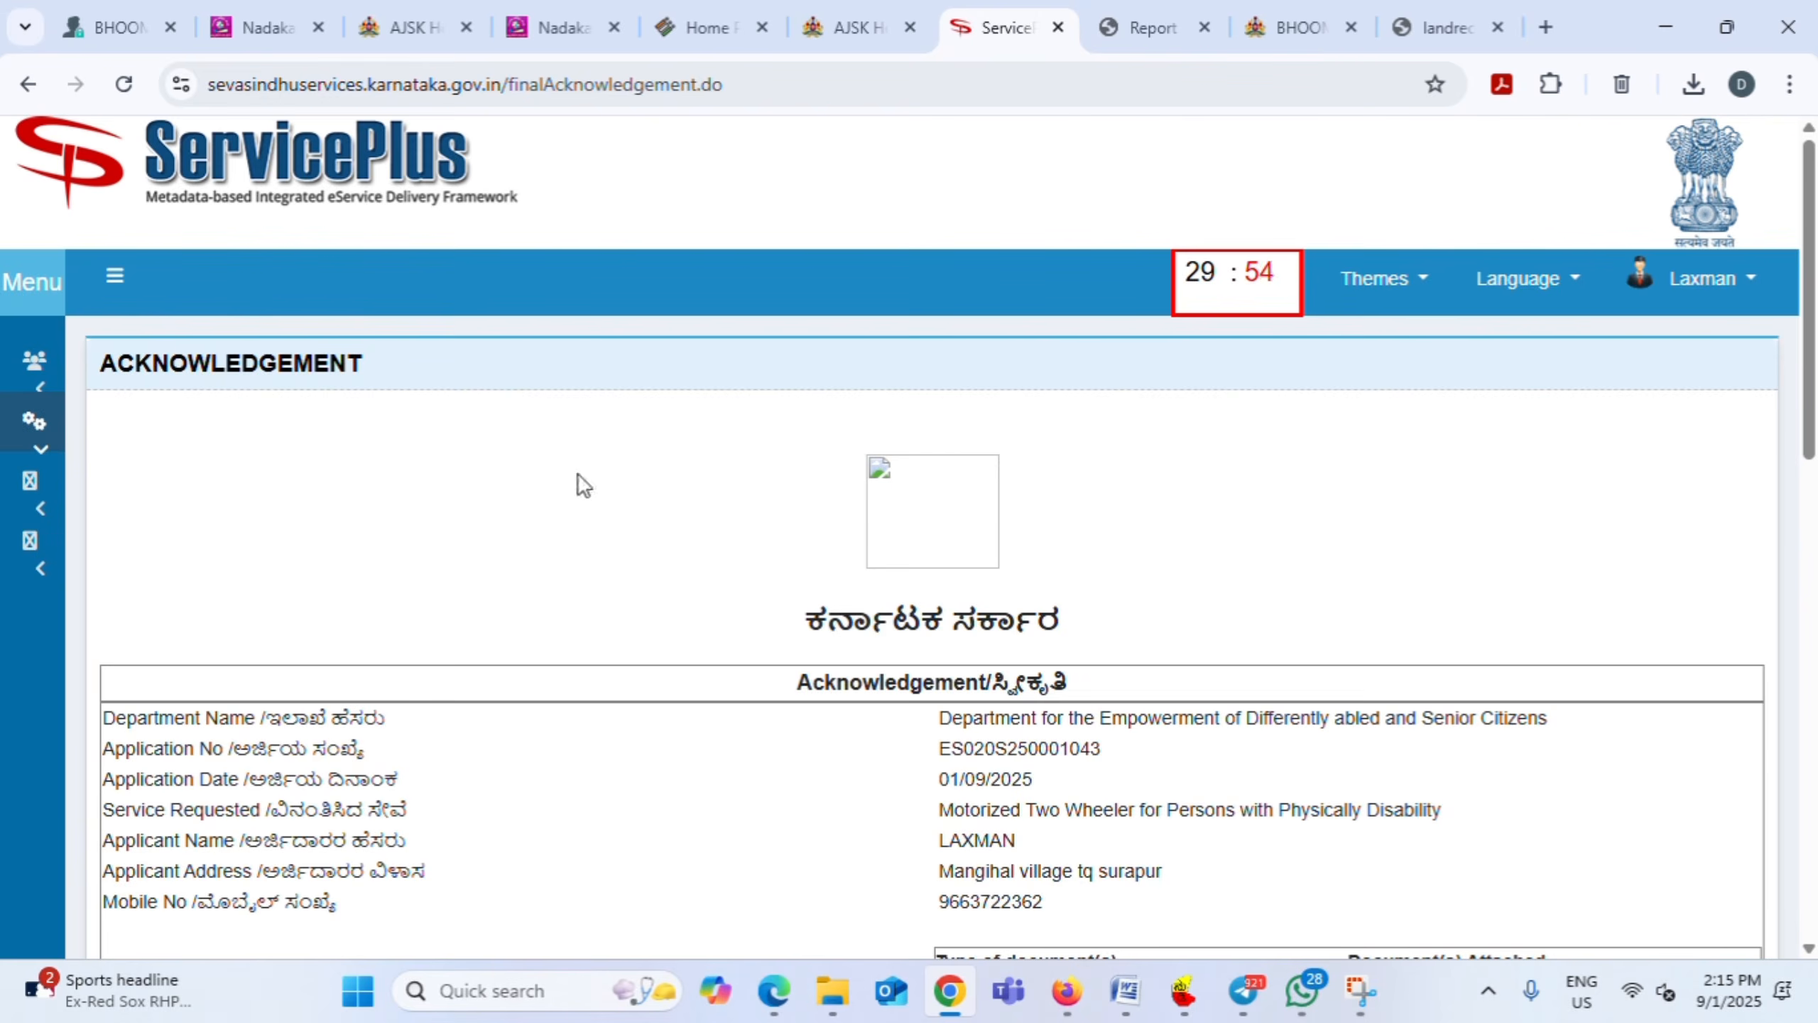
scroll(579, 477, "down", 3)
scroll(961, 392, "down", 14)
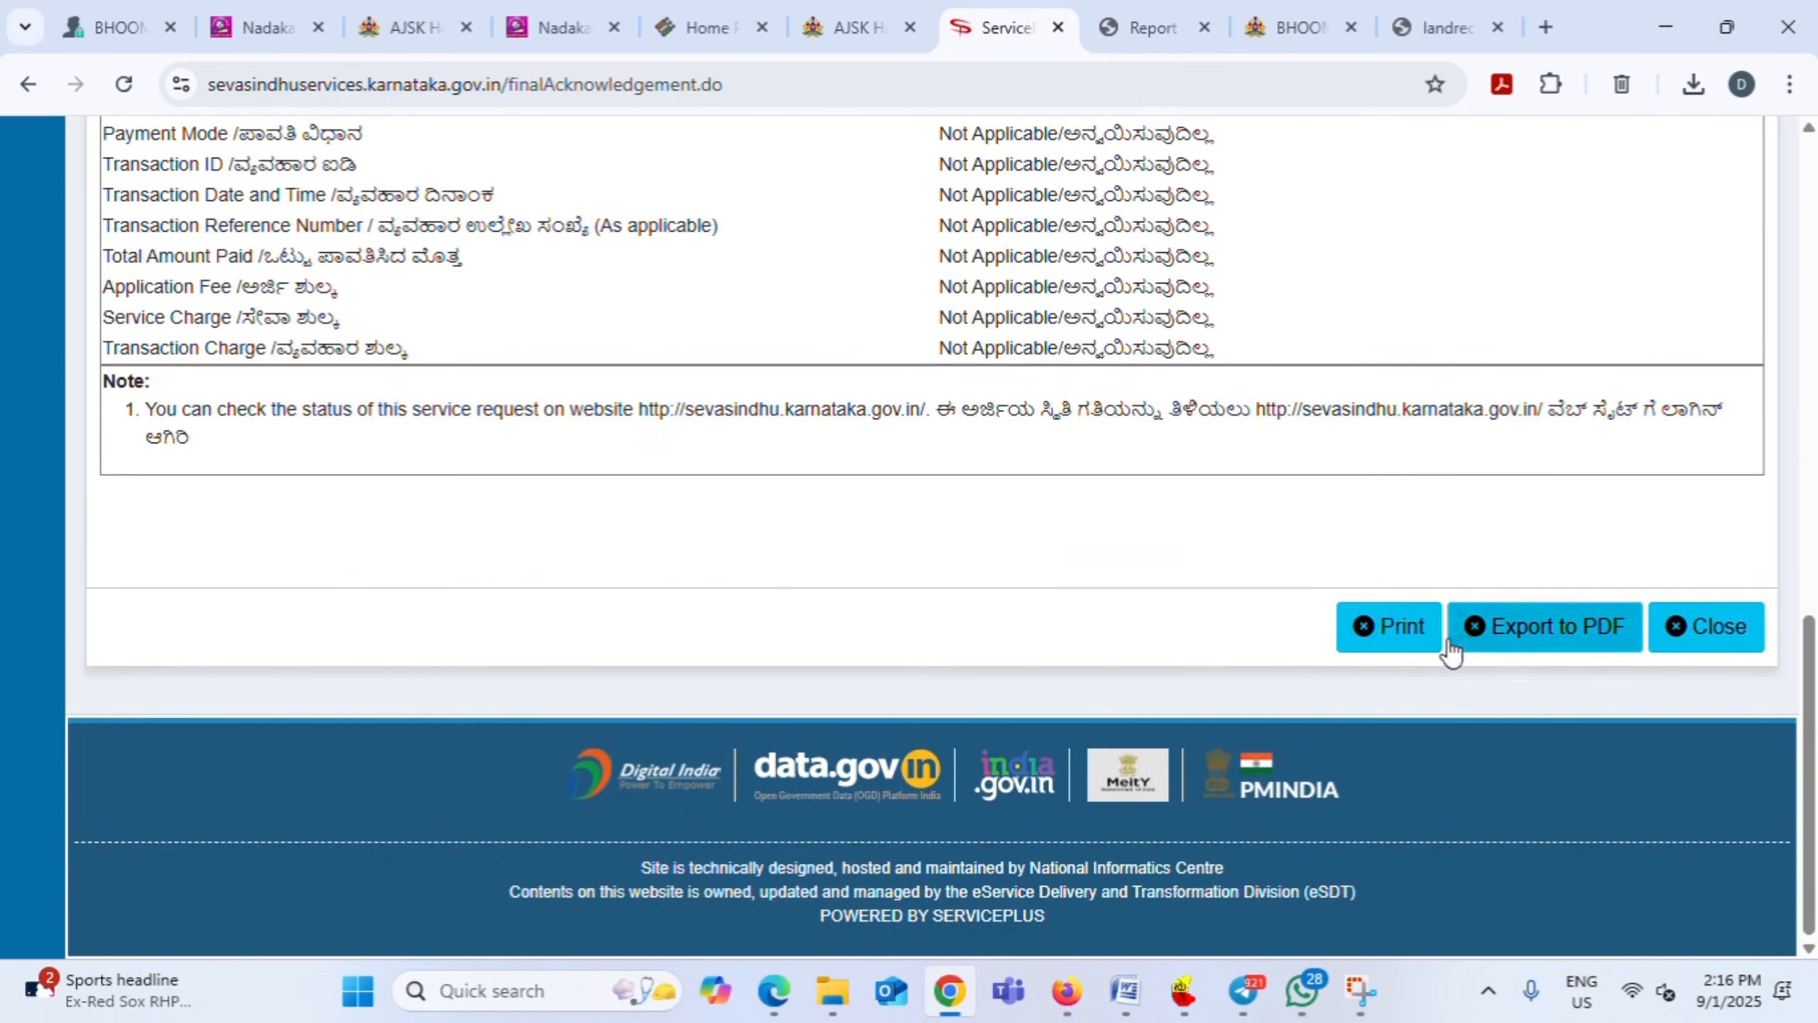
left_click(1412, 633)
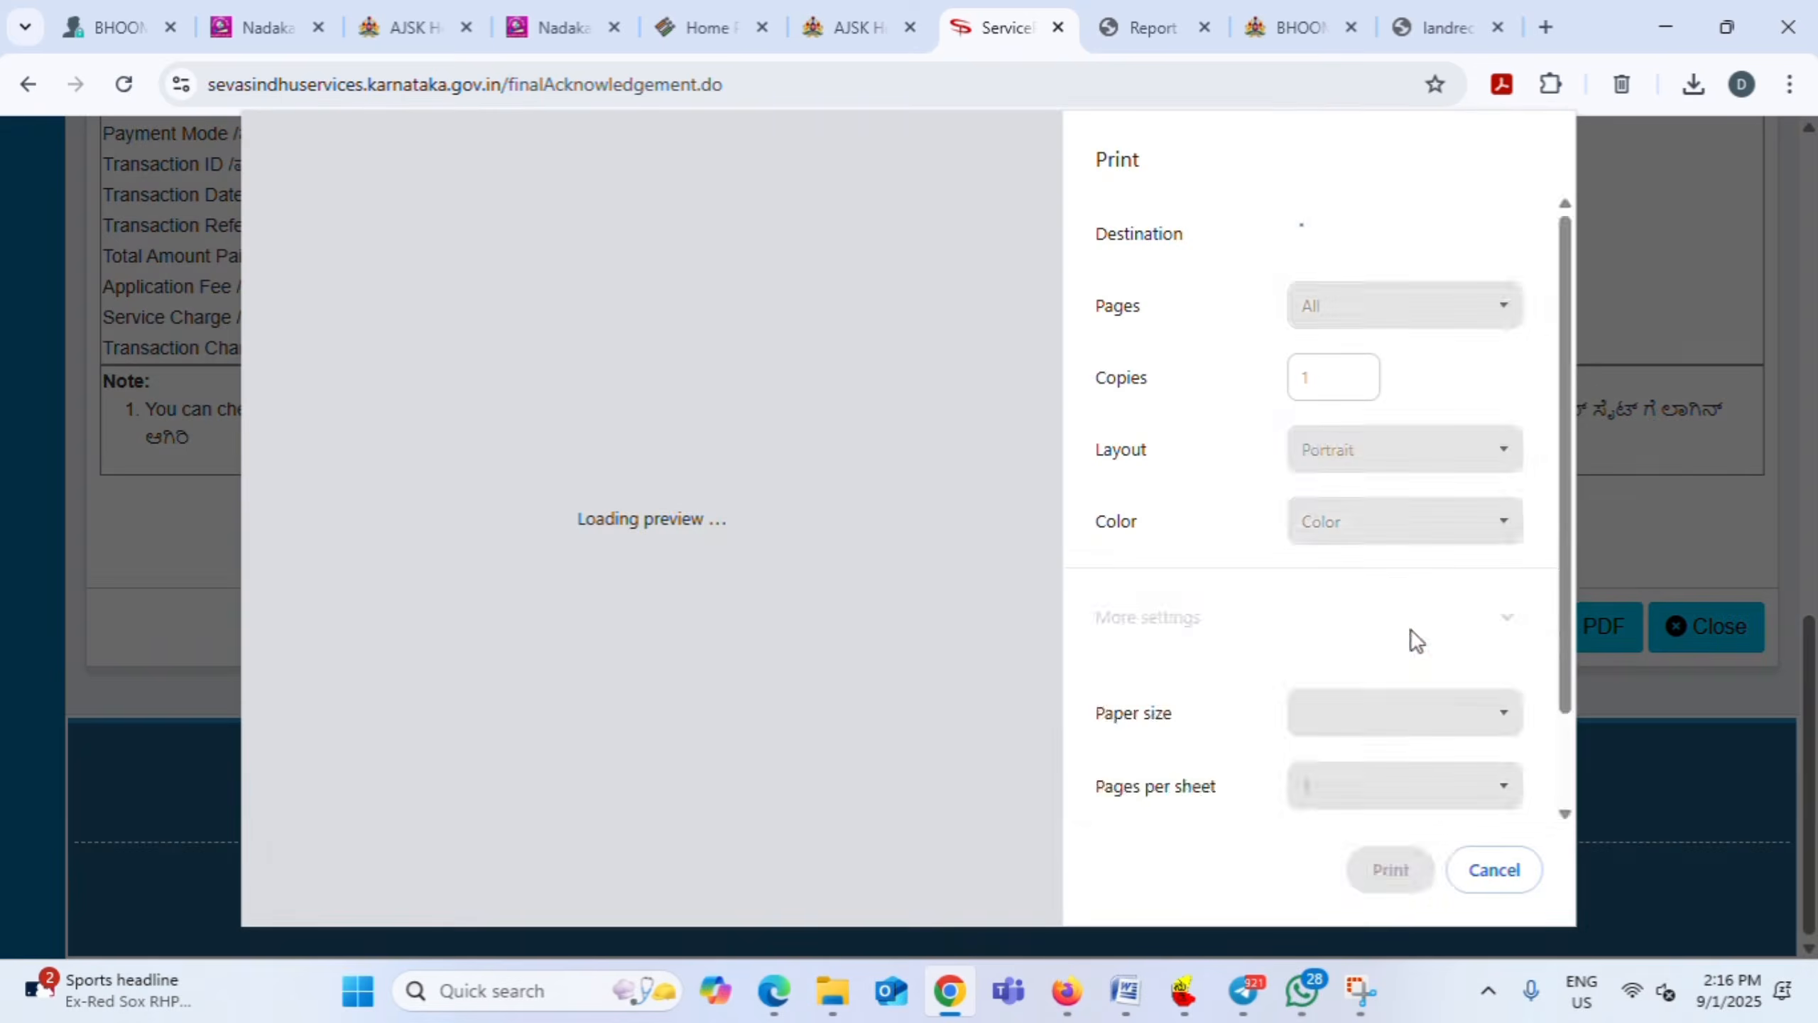
Check both pages of the acknowledgement's print preview and reduce the custom print scale to 80
left_click(1281, 608)
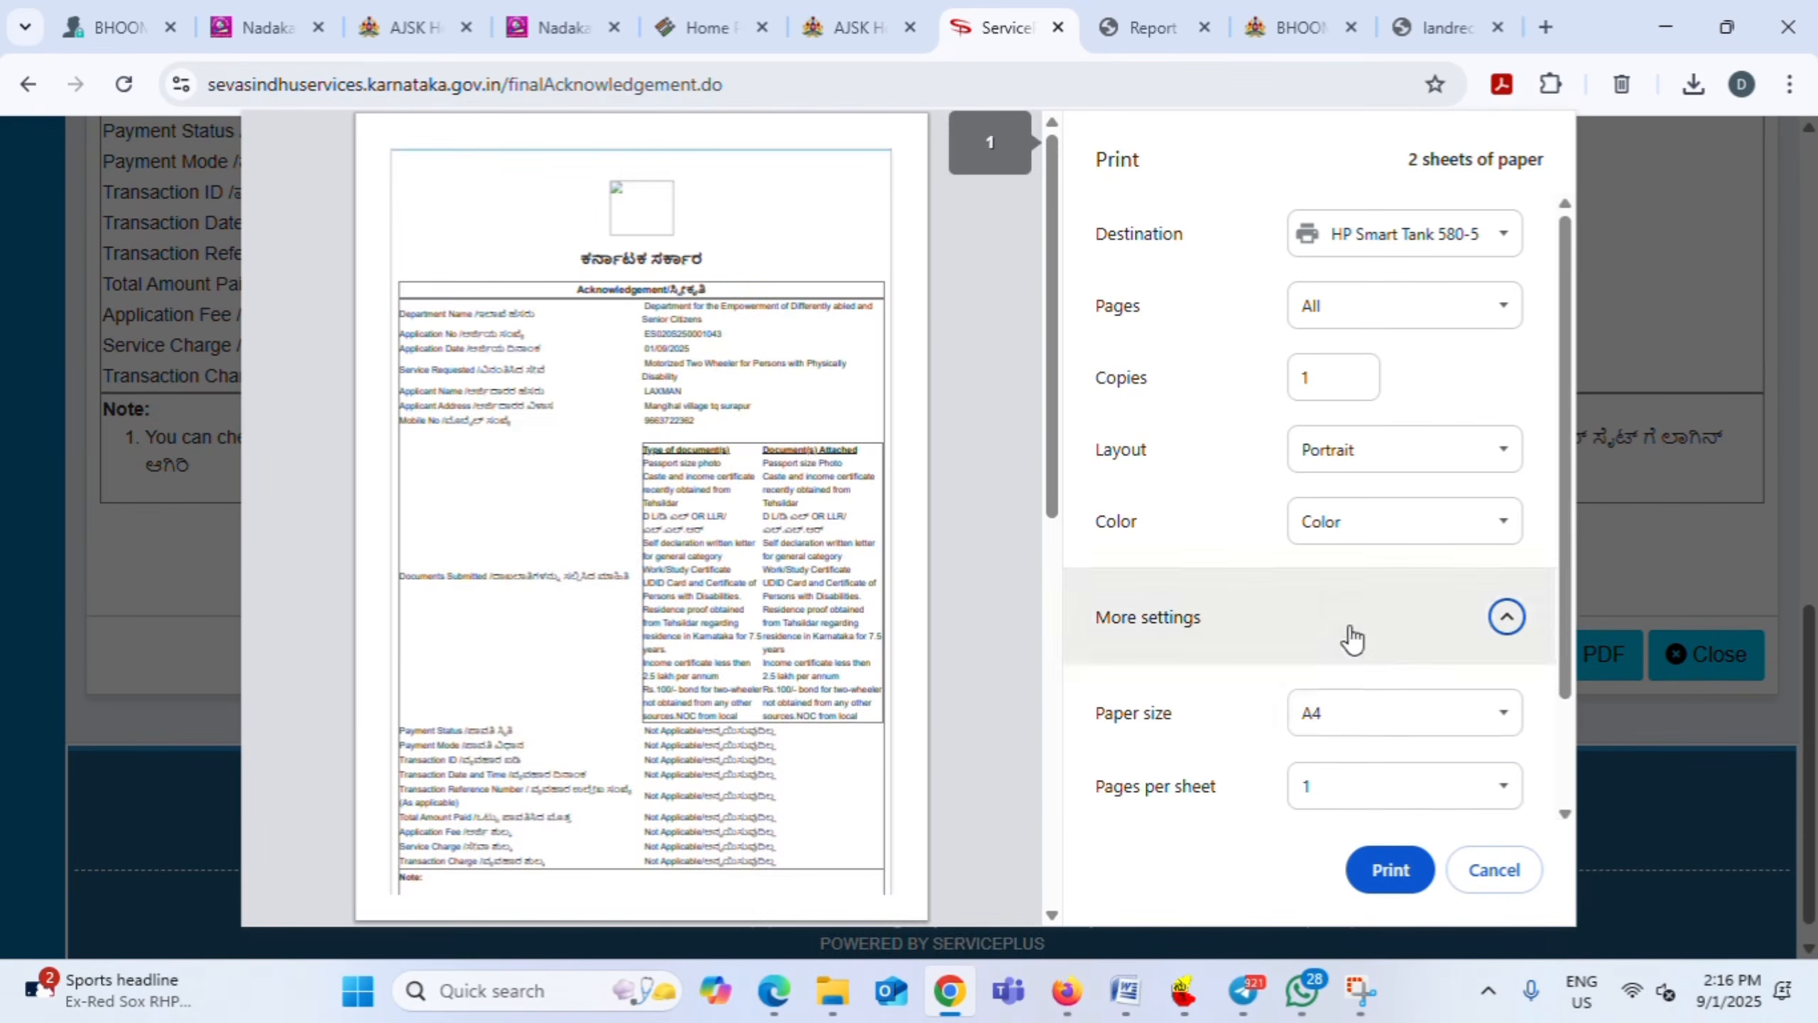
scroll(1352, 731, "down", 5)
scroll(644, 644, "down", 8)
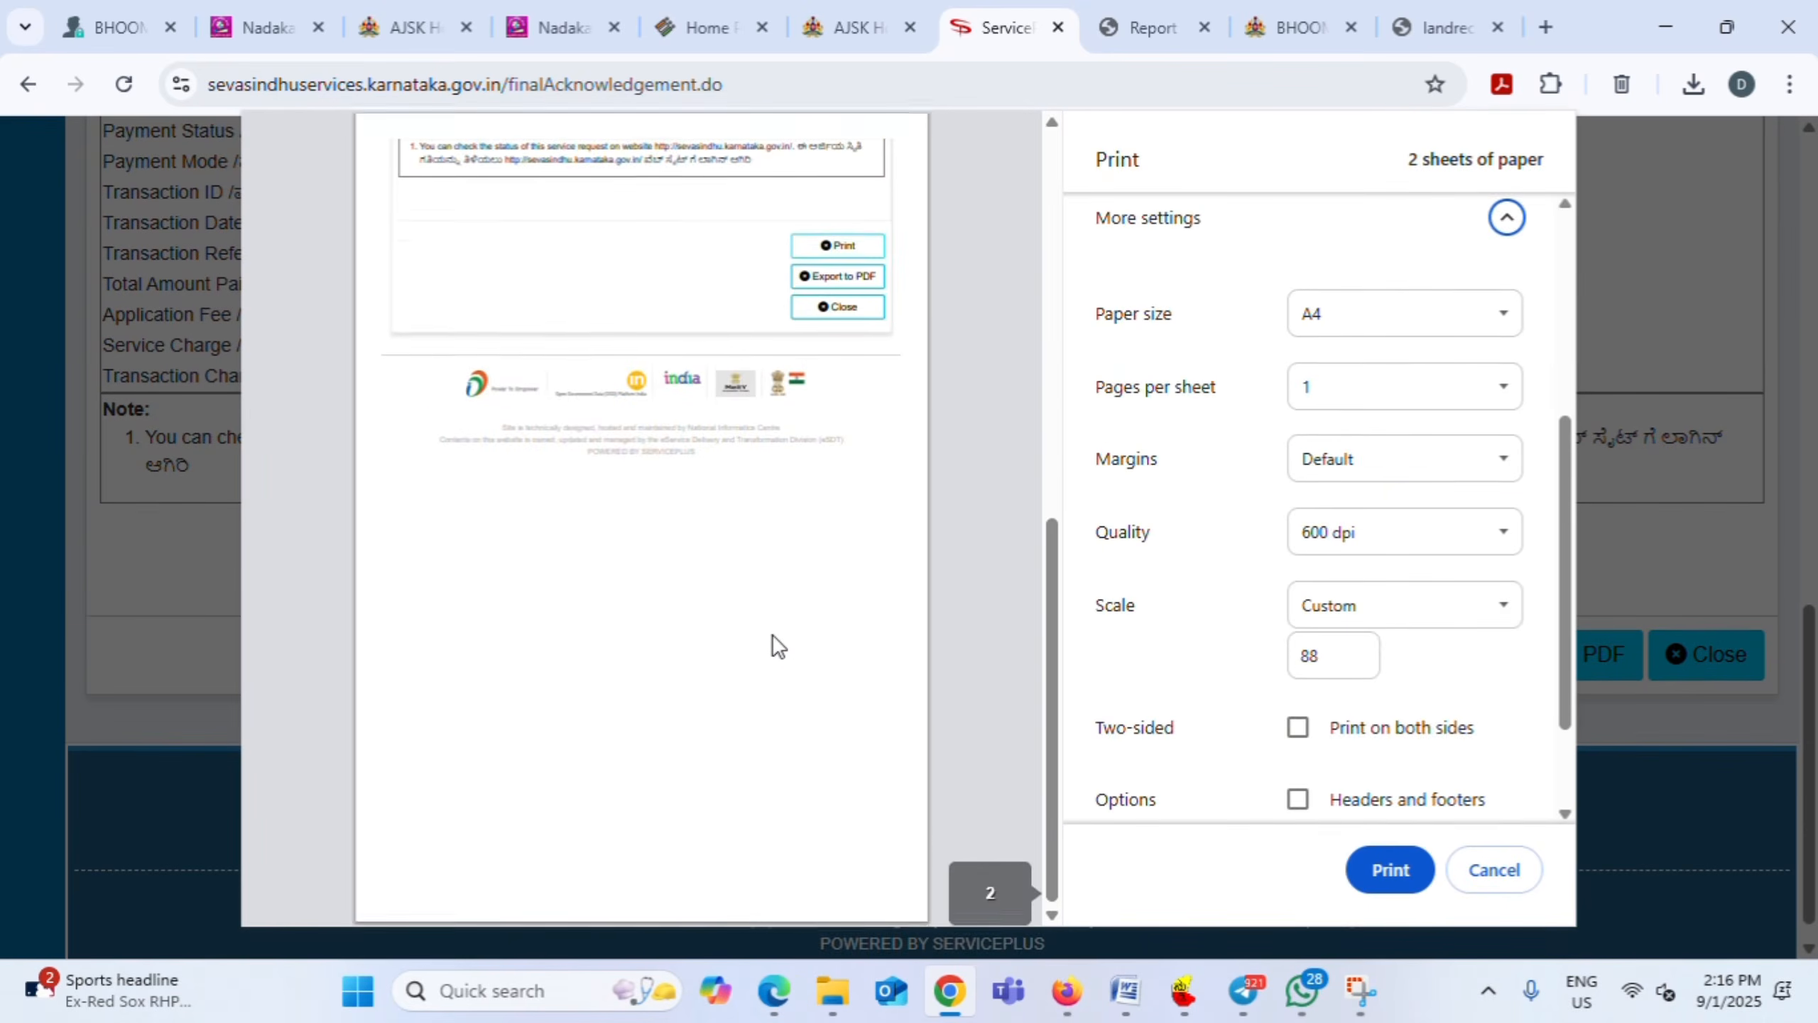
scroll(837, 419, "up", 10)
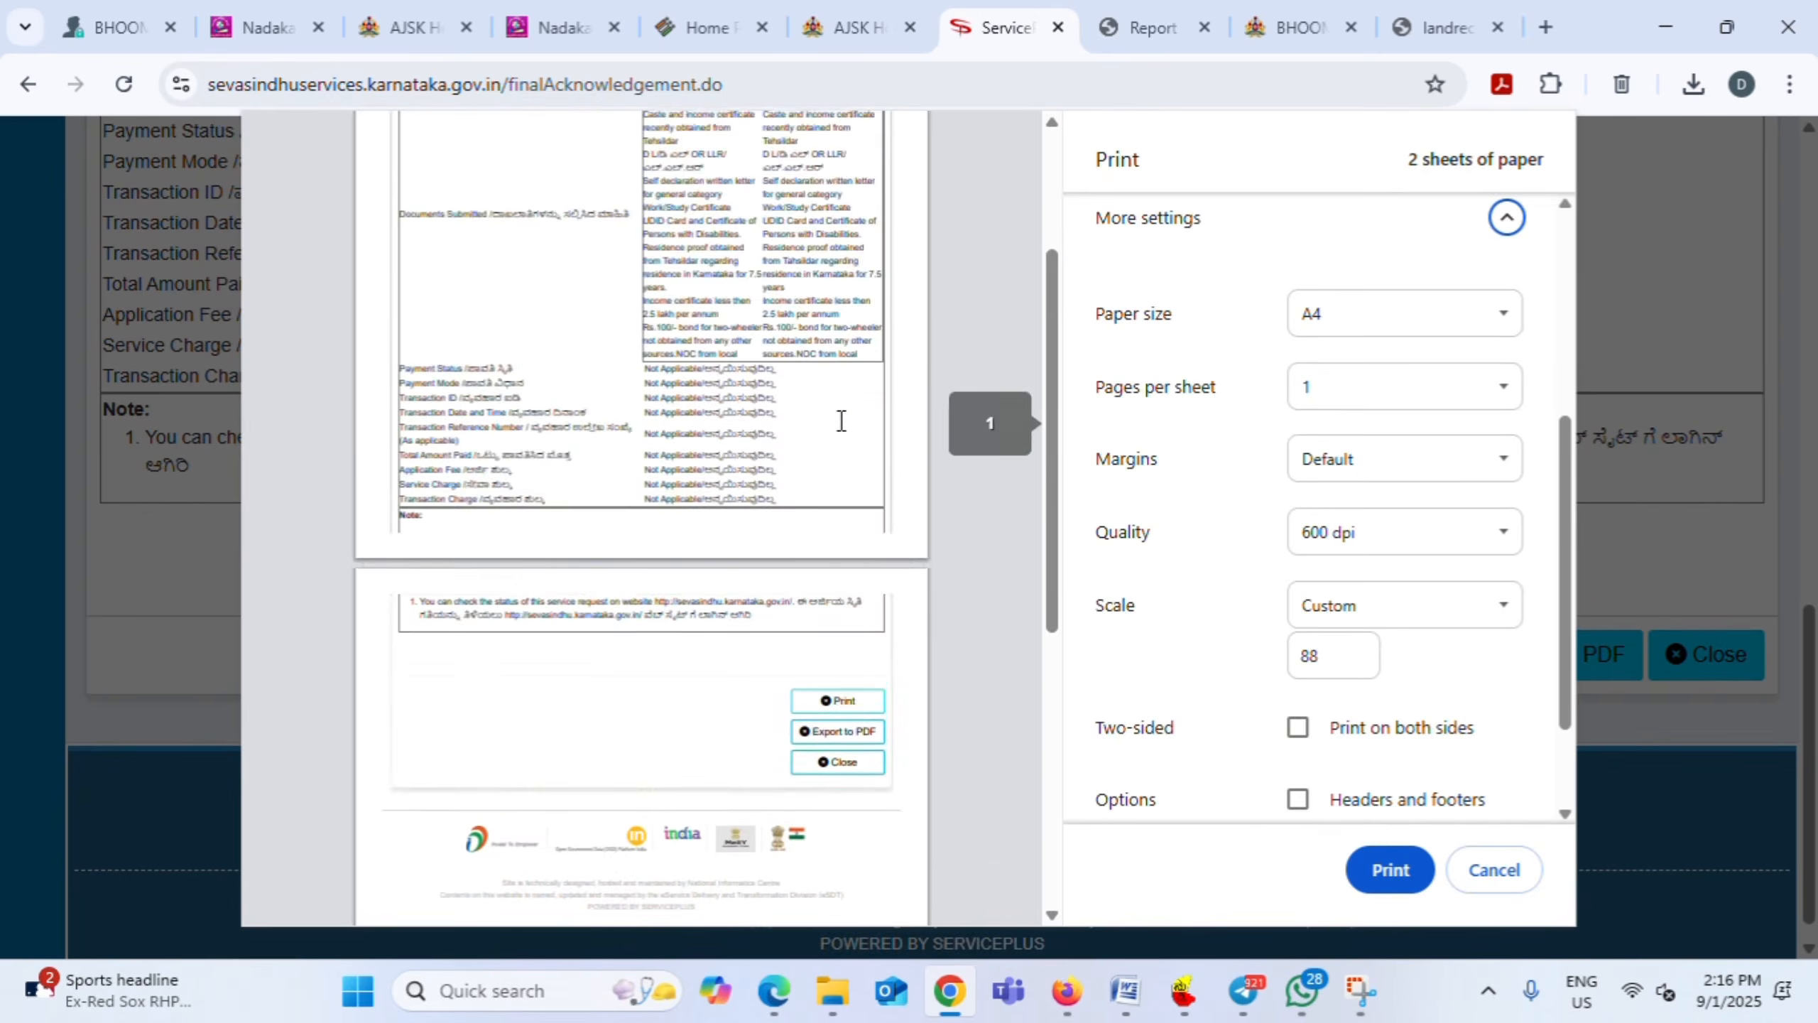
double_click(1353, 656)
type("81")
left_click(1359, 664)
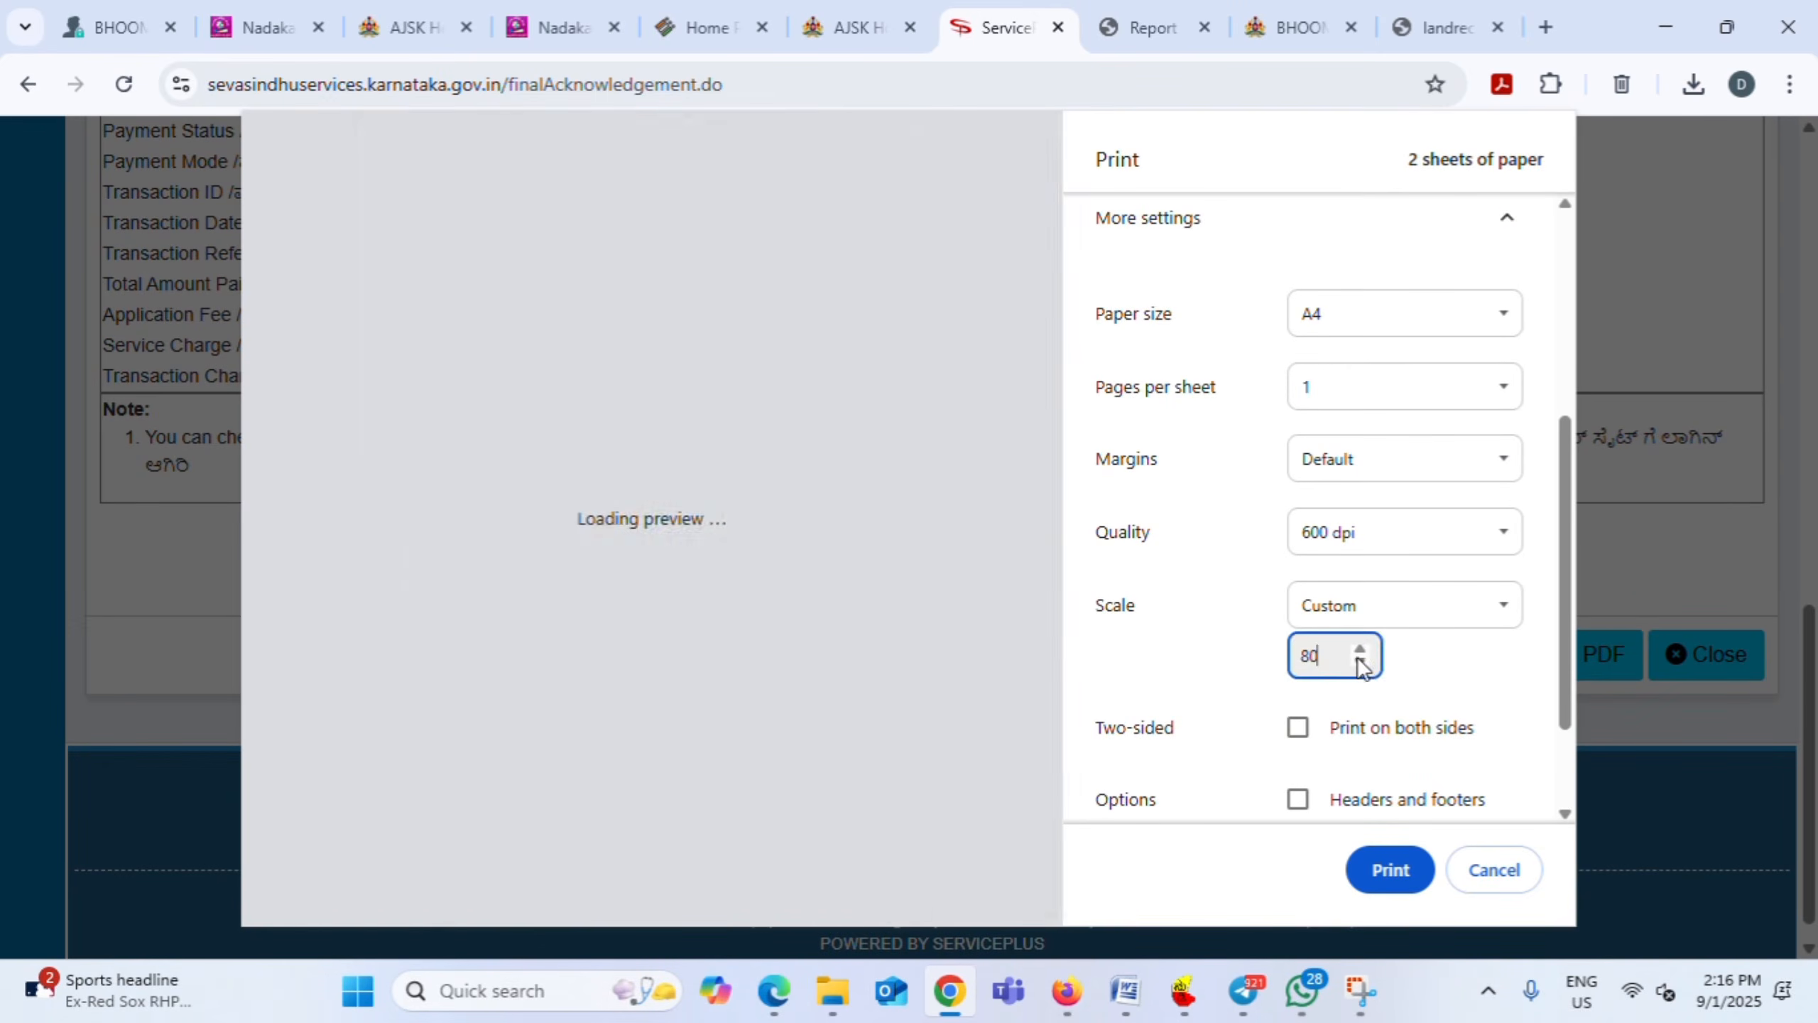